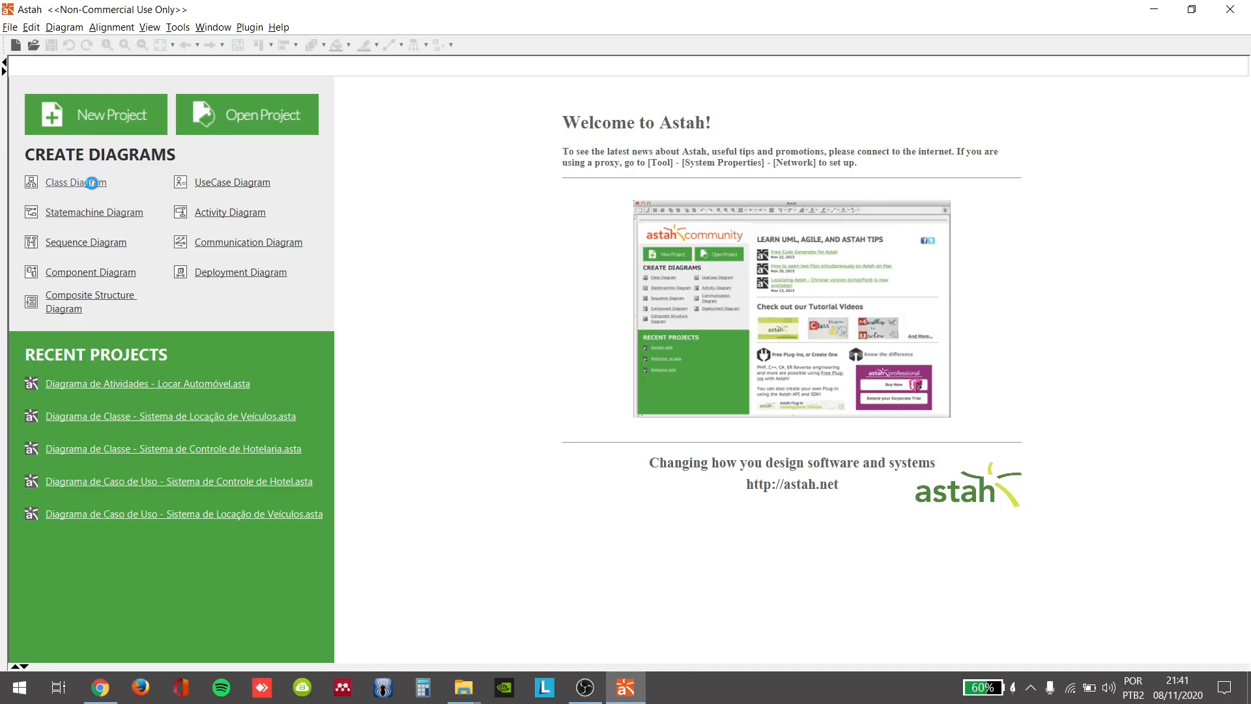
# Step: Create a new class diagram and place a class named Pessoa in the upper-left part of its frame
pyautogui.click(92, 189)
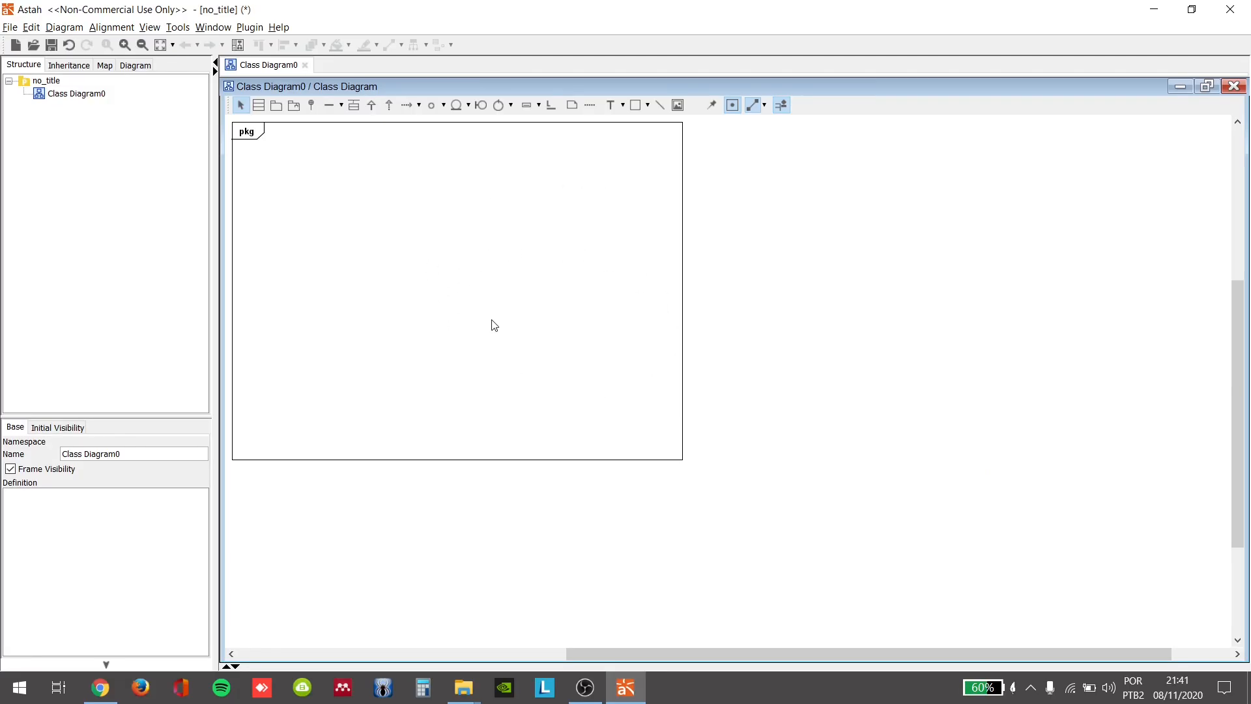
pyautogui.click(259, 106)
pyautogui.click(292, 249)
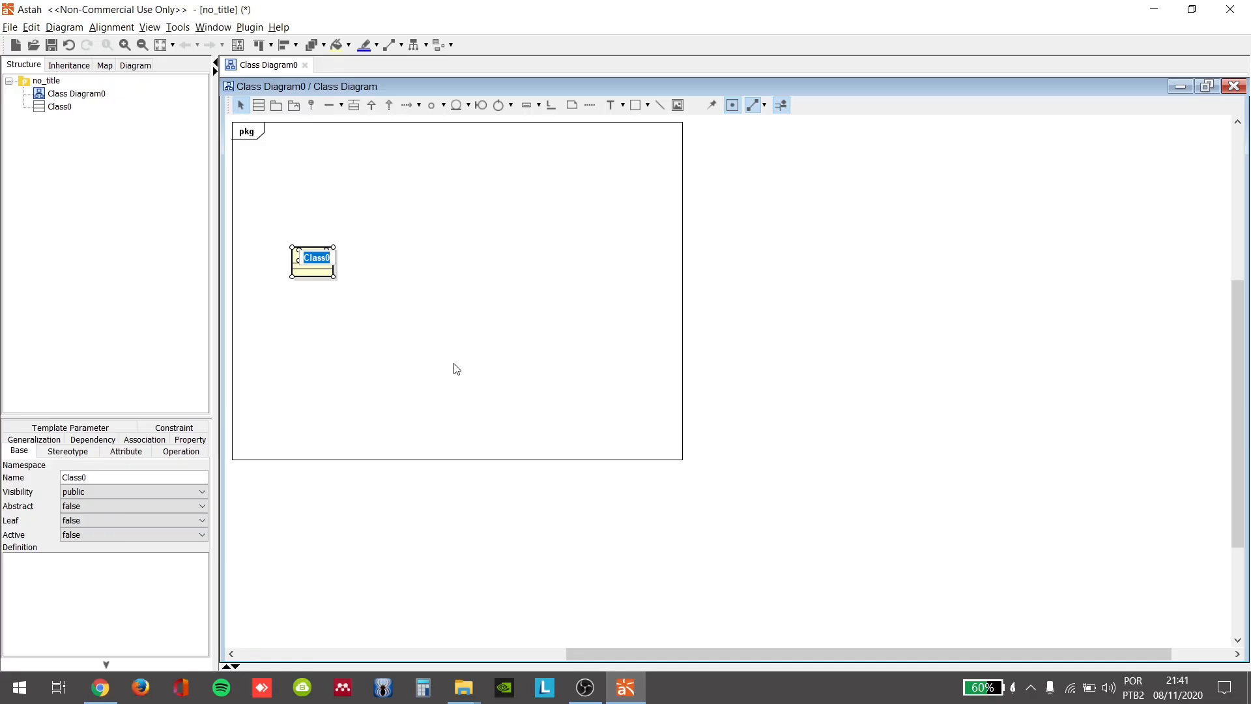
pyautogui.write('Pessoa')
pyautogui.click(461, 368)
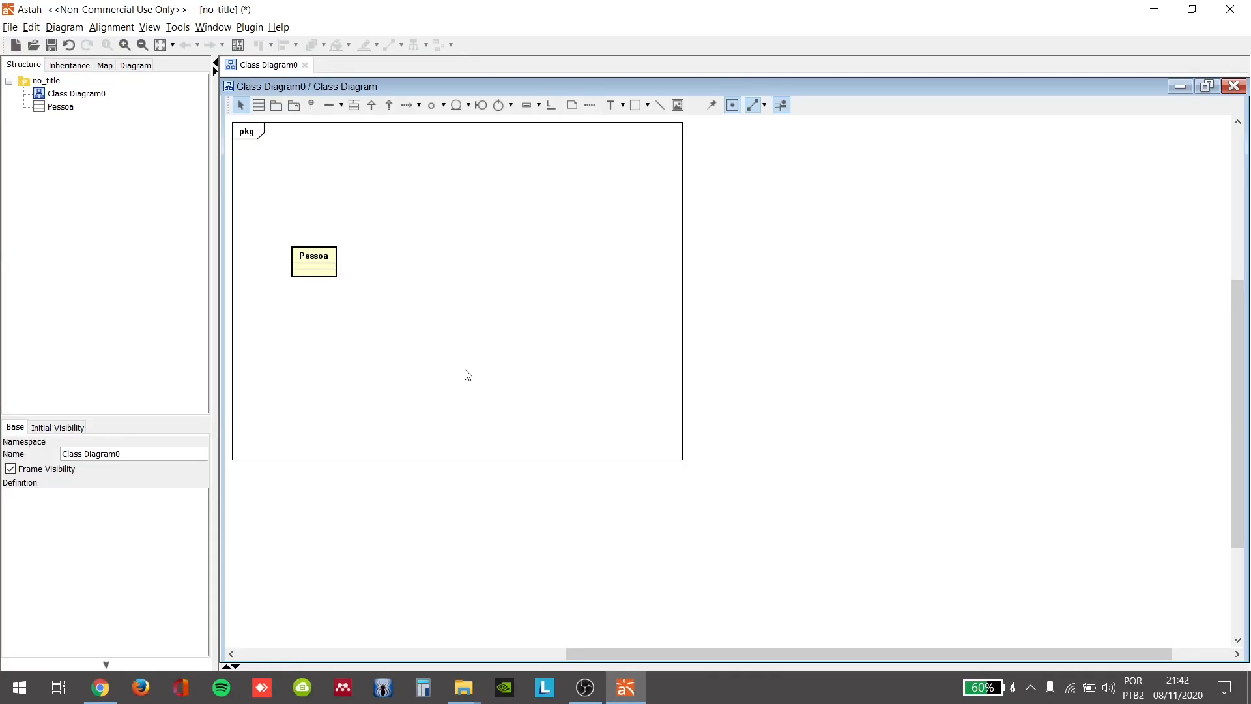
# Step: Add the protected attribute nom_pessoa of type String to the Pessoa class, creating String as a new type
pyautogui.moveTo(333, 268)
pyautogui.click(329, 267)
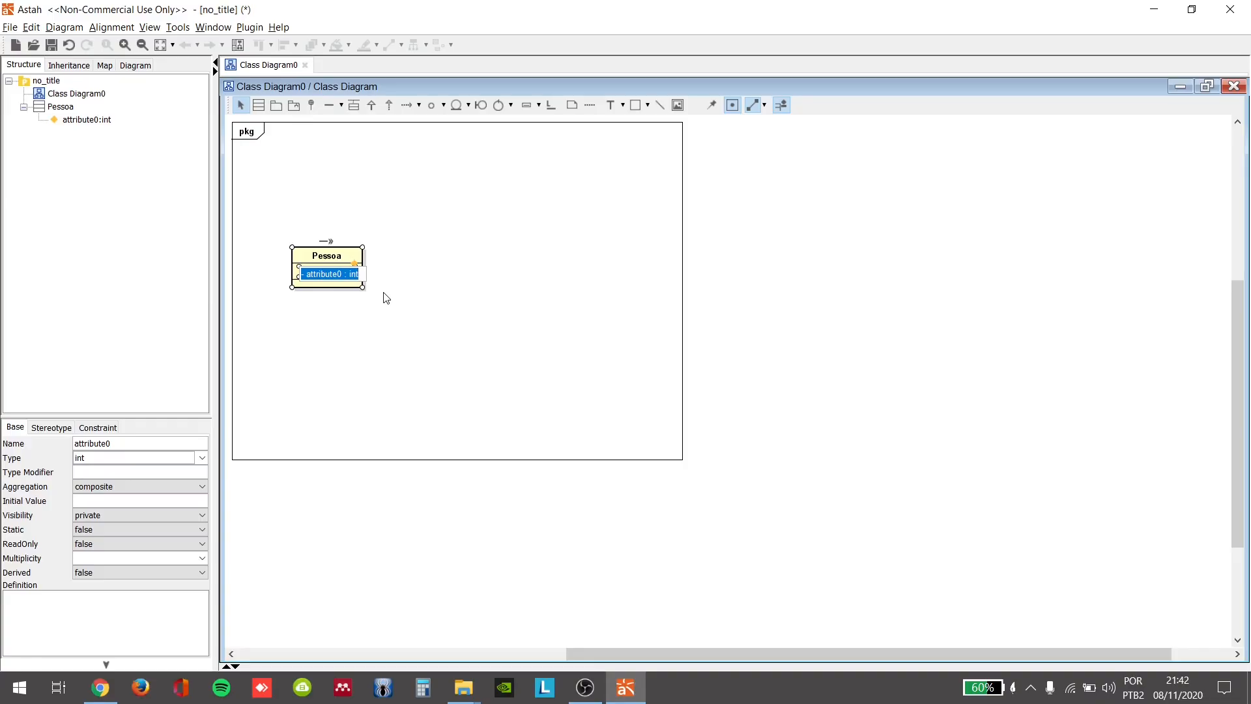
pyautogui.write('#')
pyautogui.write(' nom')
pyautogui.write('P')
pyautogui.write('pessoa')
pyautogui.write(':')
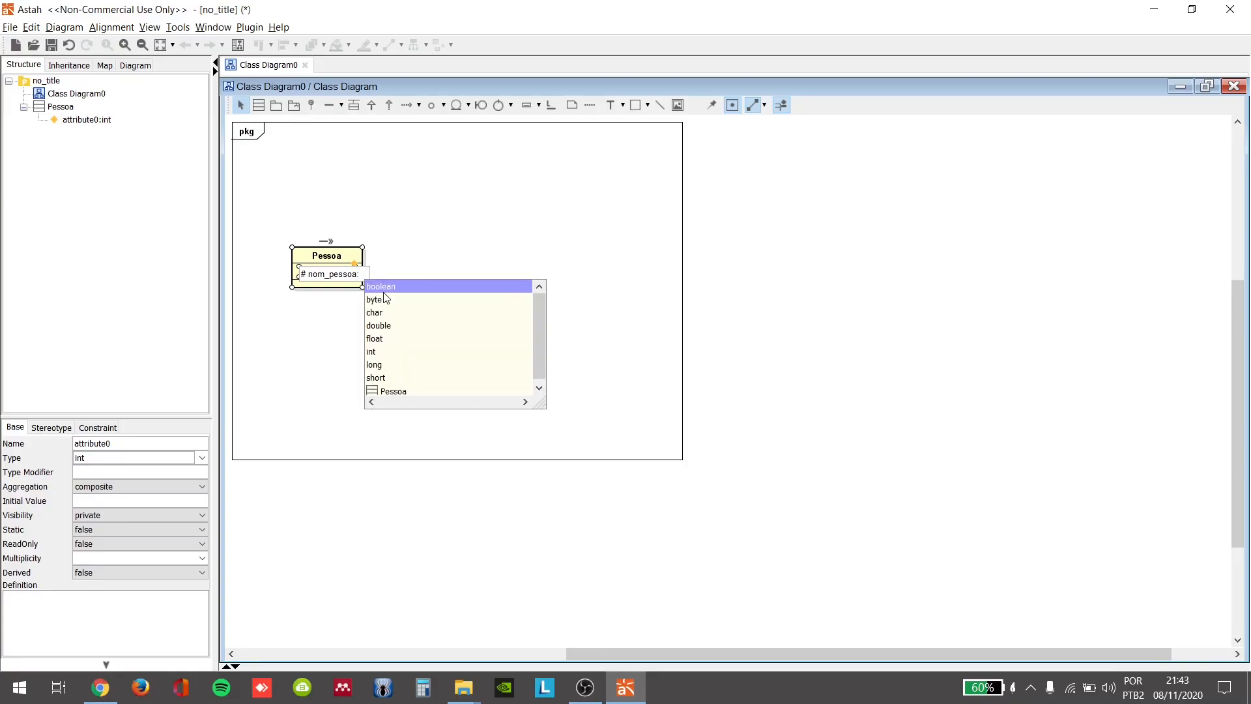
pyautogui.write(' strin')
pyautogui.press('capslock')
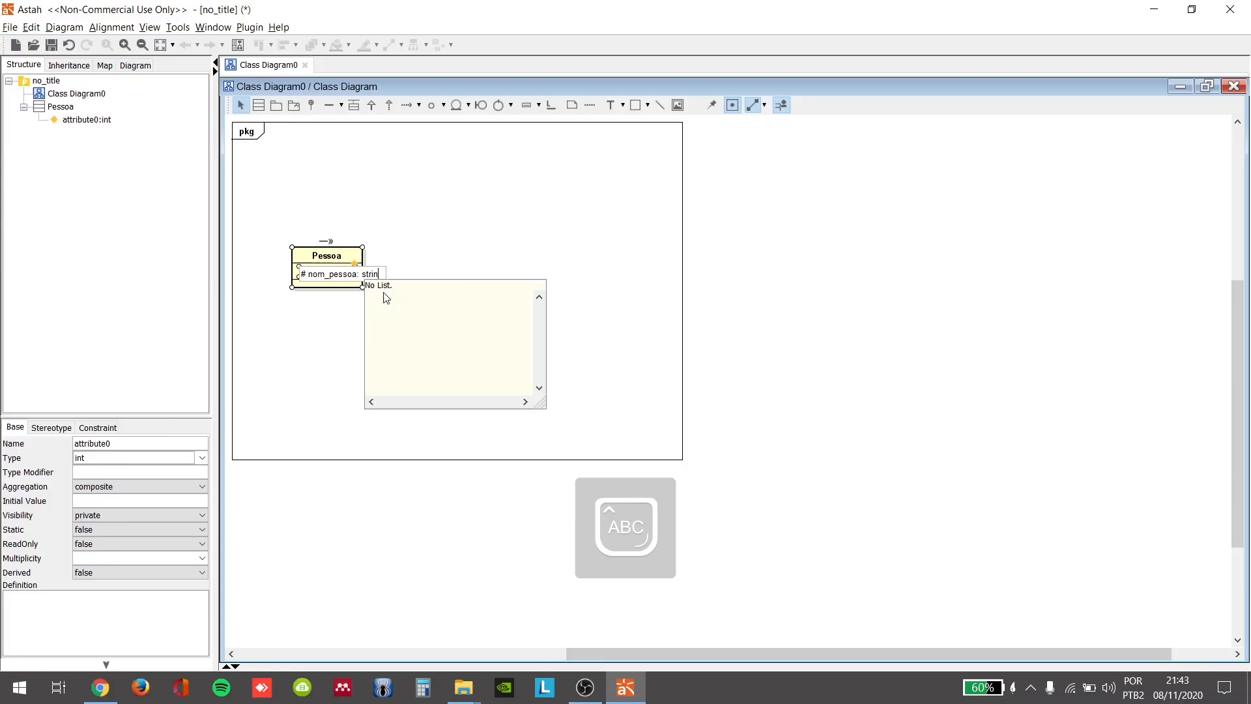
pyautogui.press('BackSpace')
pyautogui.press('BackSpace')
pyautogui.press('BackSpace')
pyautogui.press('BackSpace')
pyautogui.press('BackSpace')
pyautogui.write('S')
pyautogui.press('capslock')
pyautogui.write('tring')
pyautogui.press('Return')
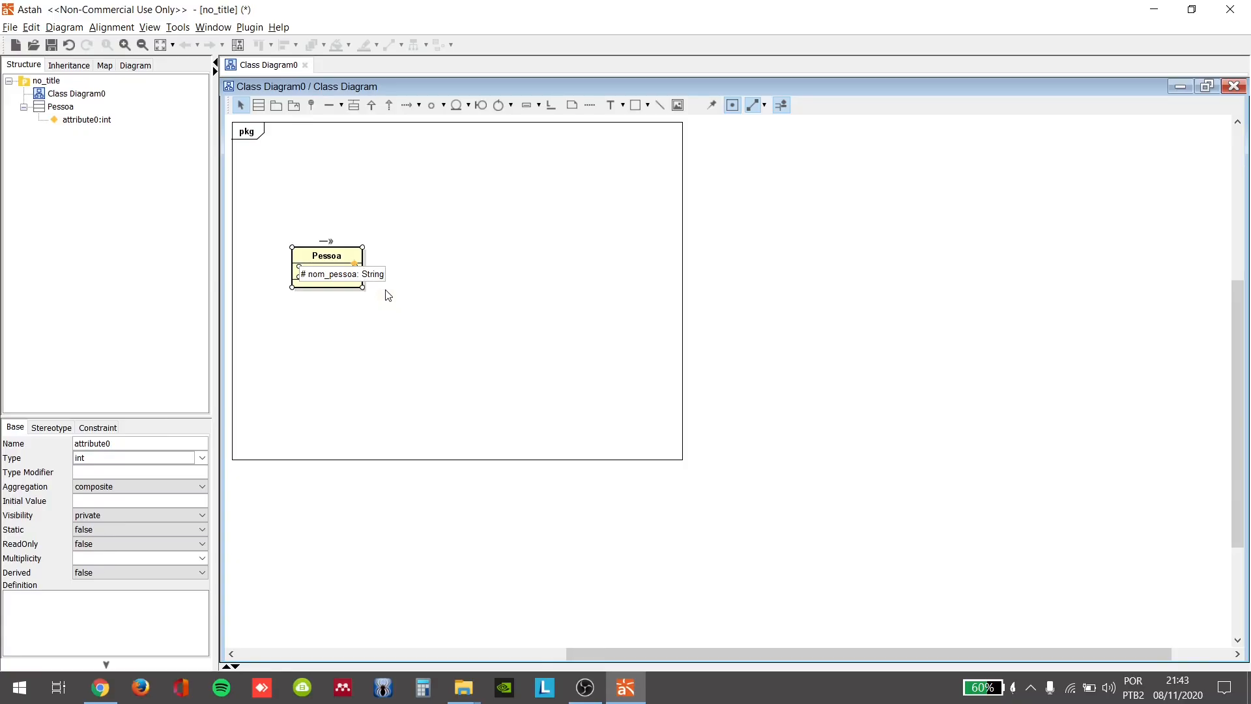
pyautogui.press('Return')
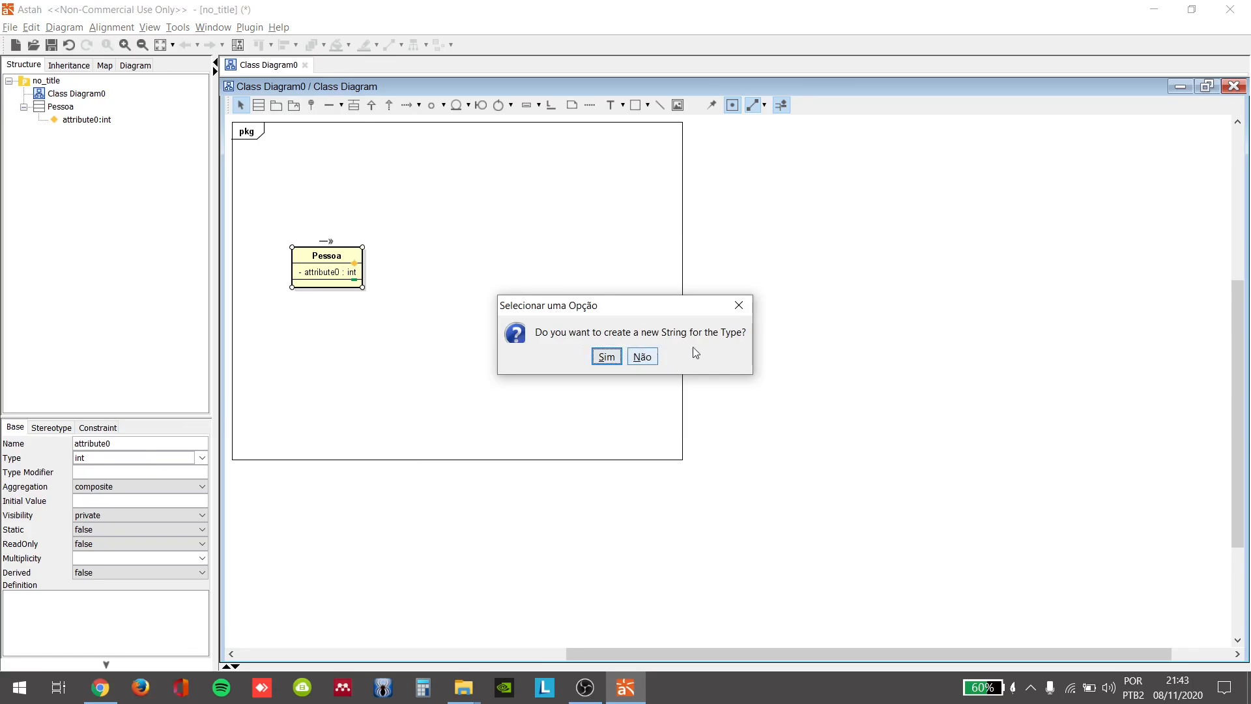
pyautogui.click(606, 358)
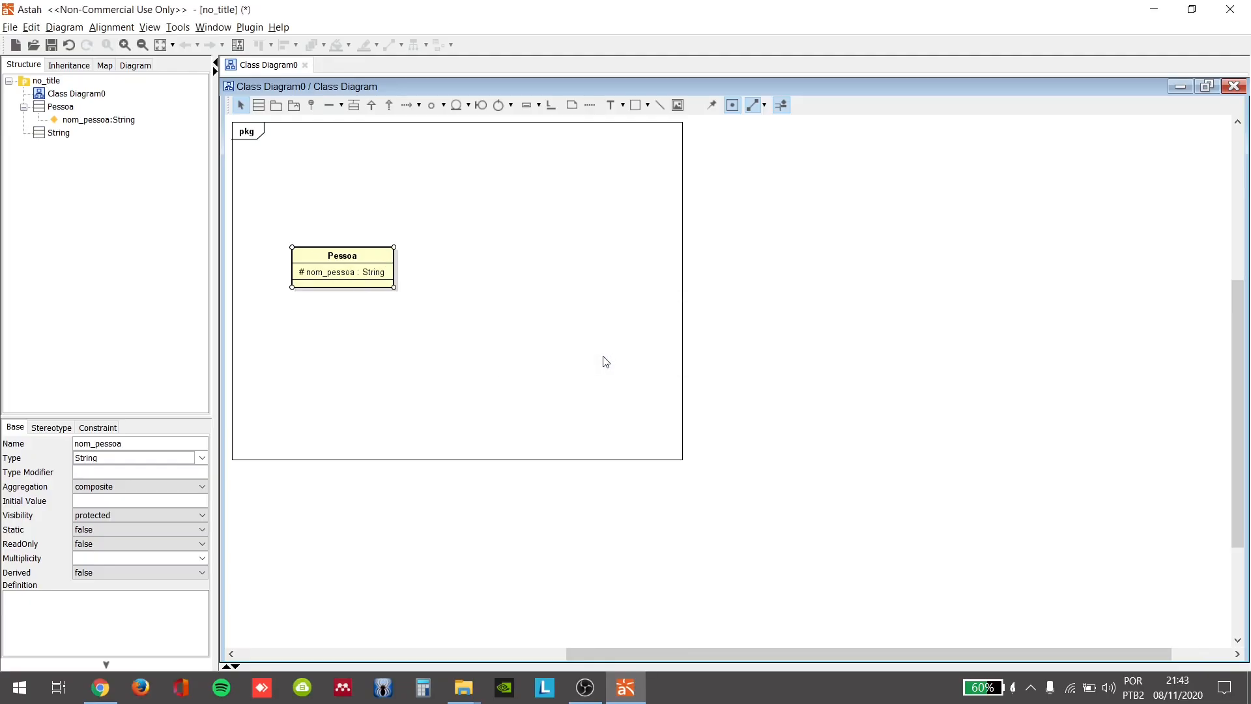
# Step: Add the protected attribute end_pessoa of type String to the Pessoa class
pyautogui.click(387, 264)
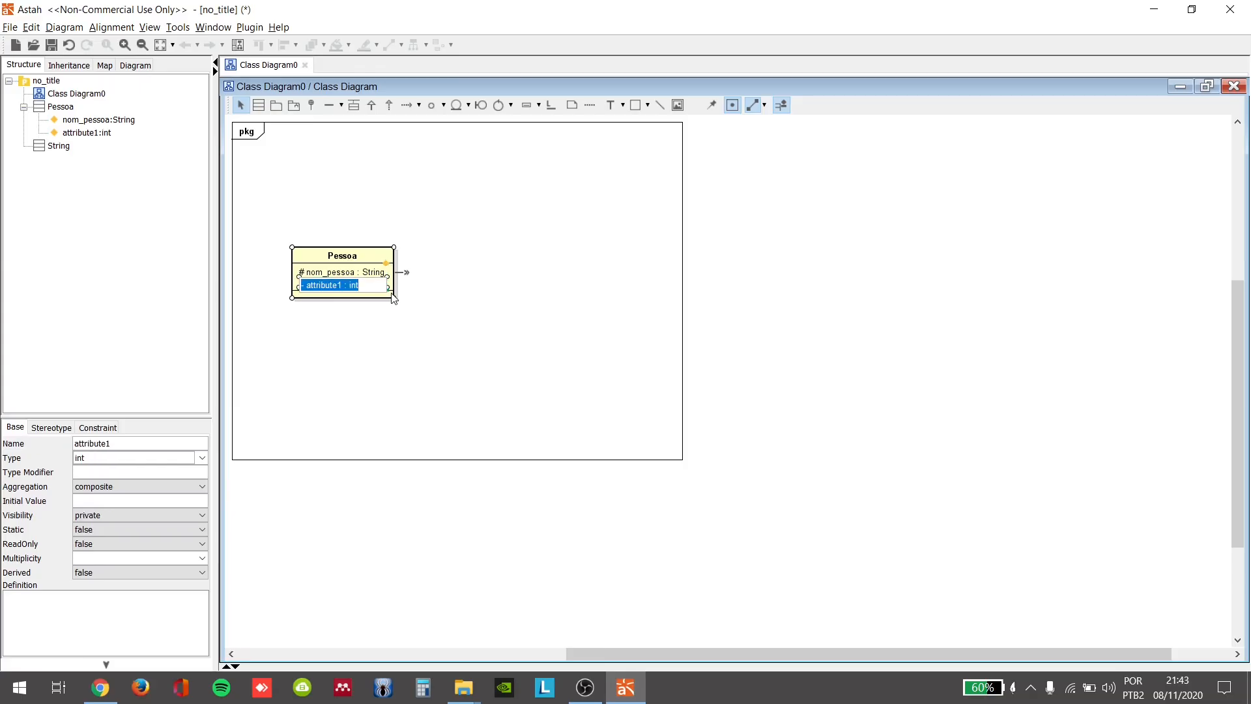
pyautogui.write('#end_pessoa: Sr')
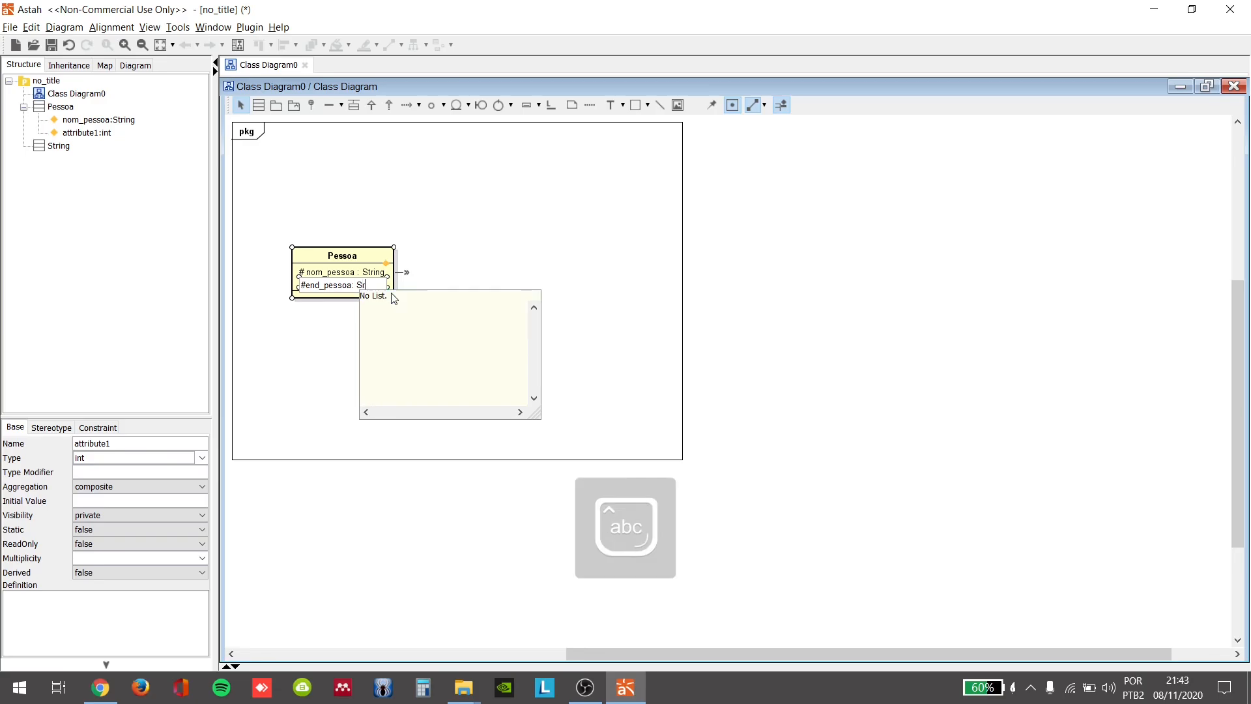
pyautogui.press('BackSpace')
pyautogui.write('tri')
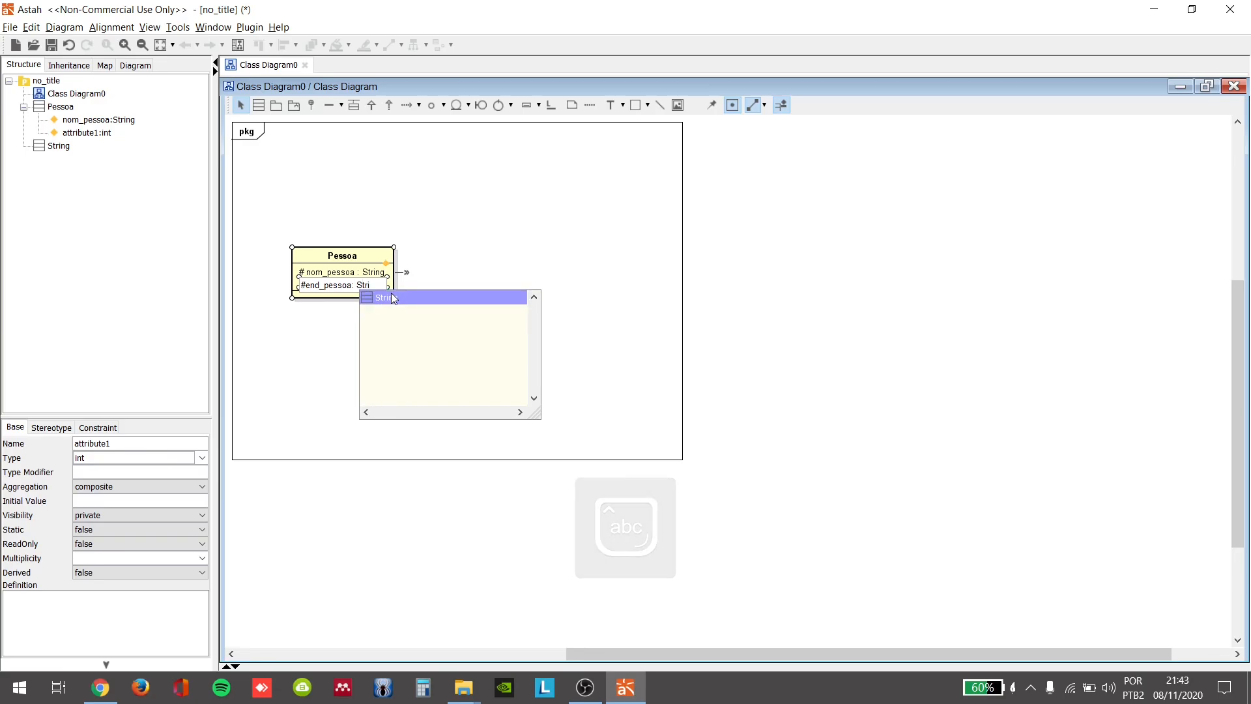
pyautogui.click(399, 297)
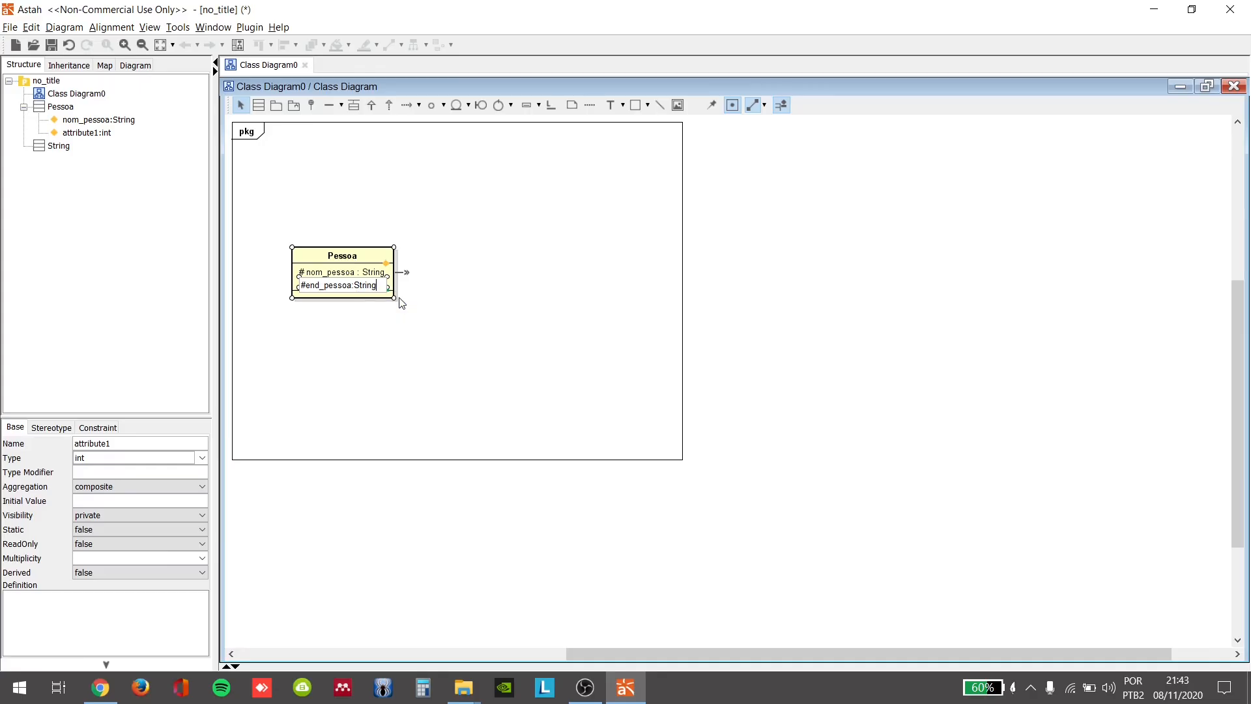
pyautogui.click(509, 331)
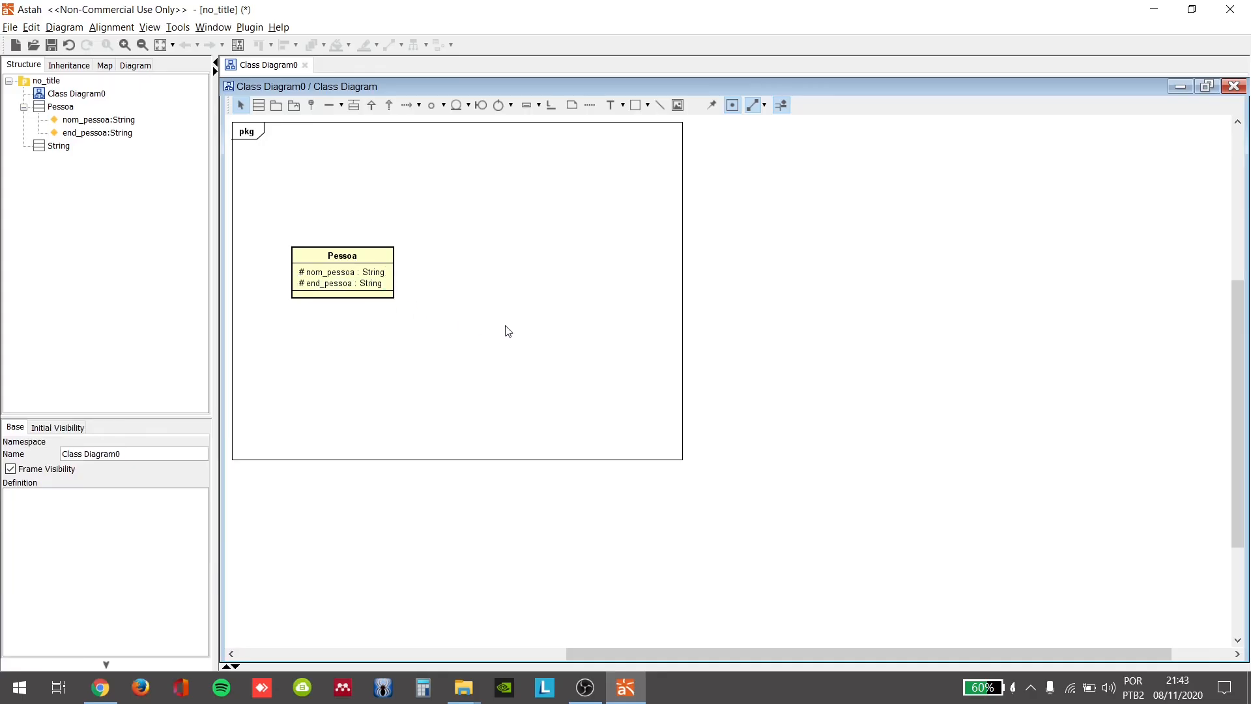
# Step: Add the protected attribute cep_pessoa of type long to the Pessoa class
pyautogui.click(386, 264)
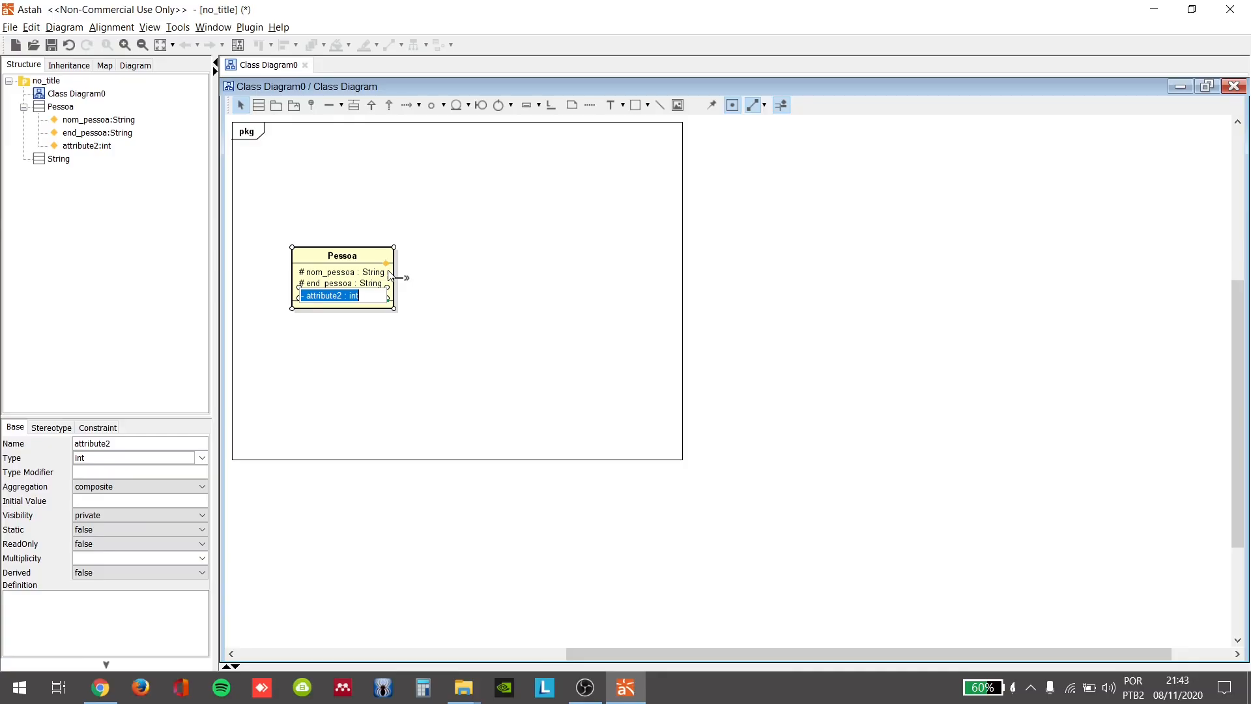
pyautogui.write('# cep_pessoa: Long')
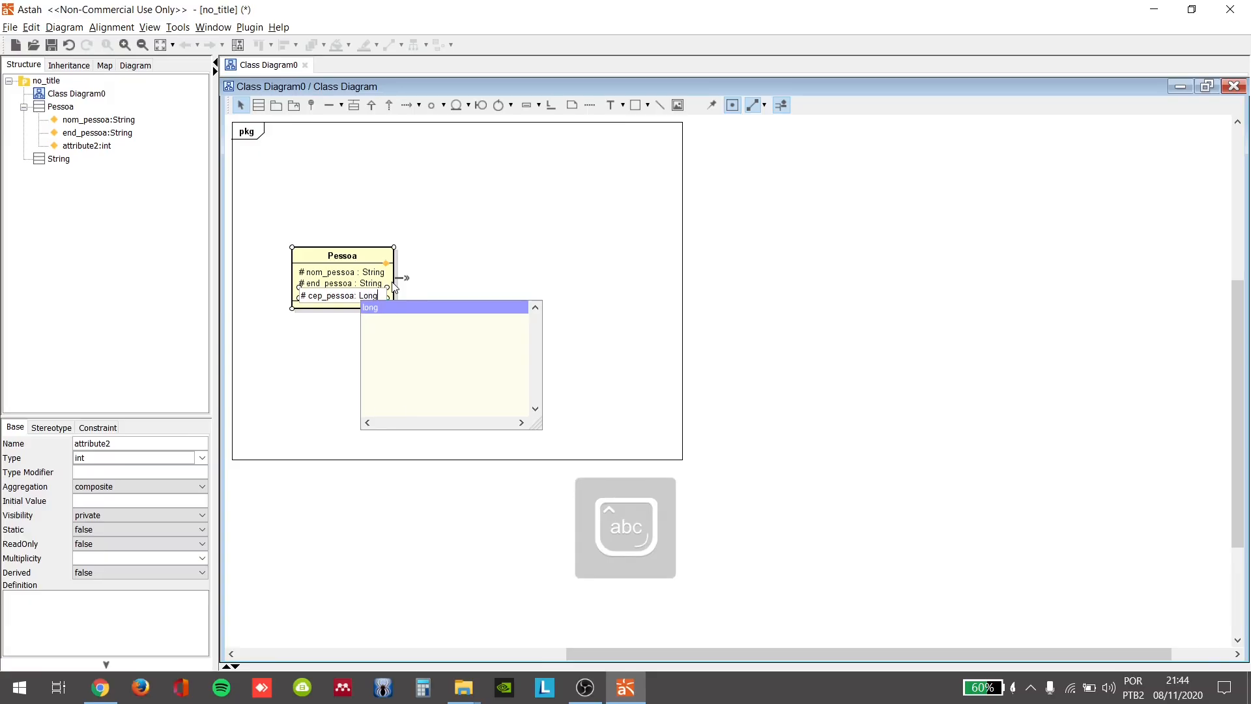
pyautogui.press('Return')
pyautogui.press('Return')
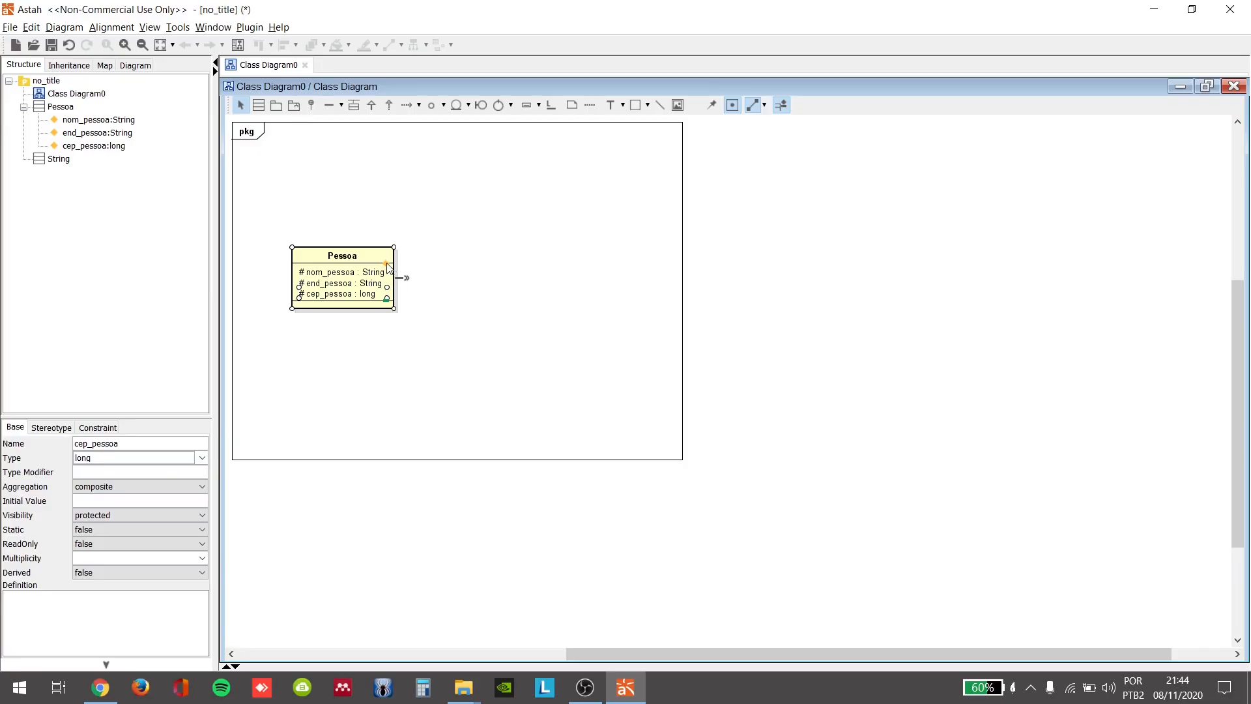
# Step: Add the protected attribute tel_pessoa of type String to the Pessoa class
pyautogui.click(386, 264)
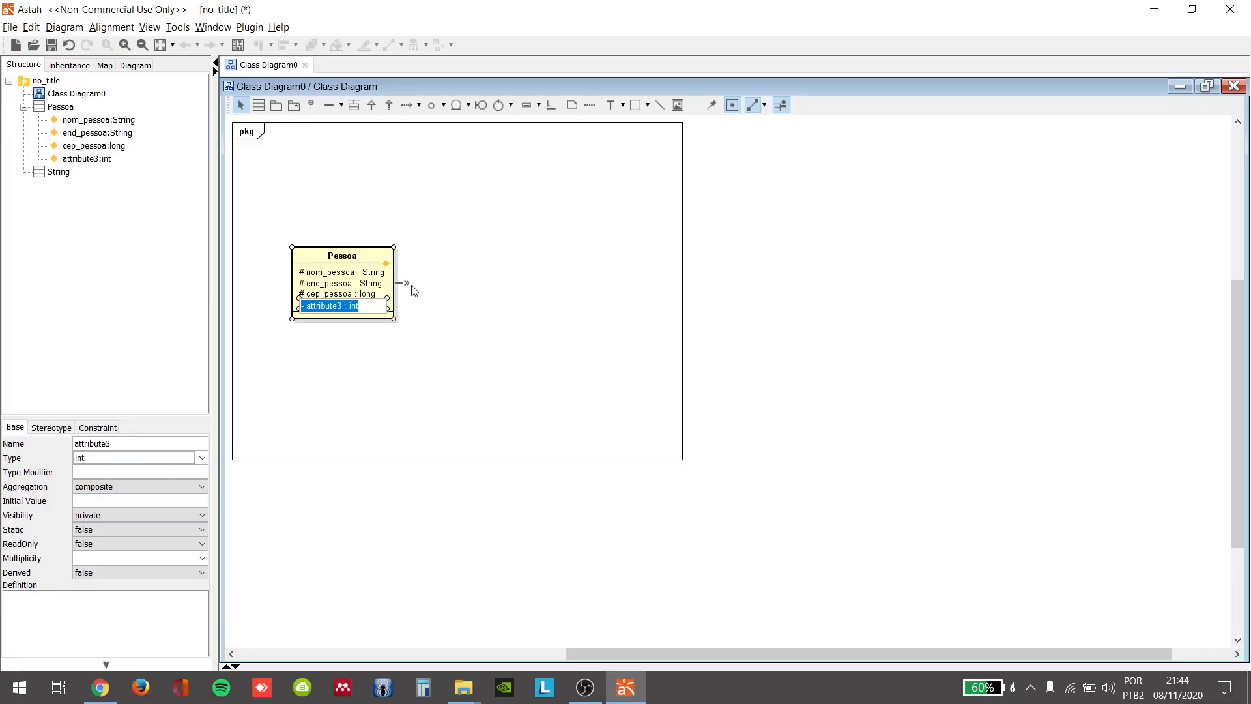
pyautogui.write('tel')
pyautogui.press('BackSpace')
pyautogui.press('BackSpace')
pyautogui.press('BackSpace')
pyautogui.write('#tel_pessoa: Sri')
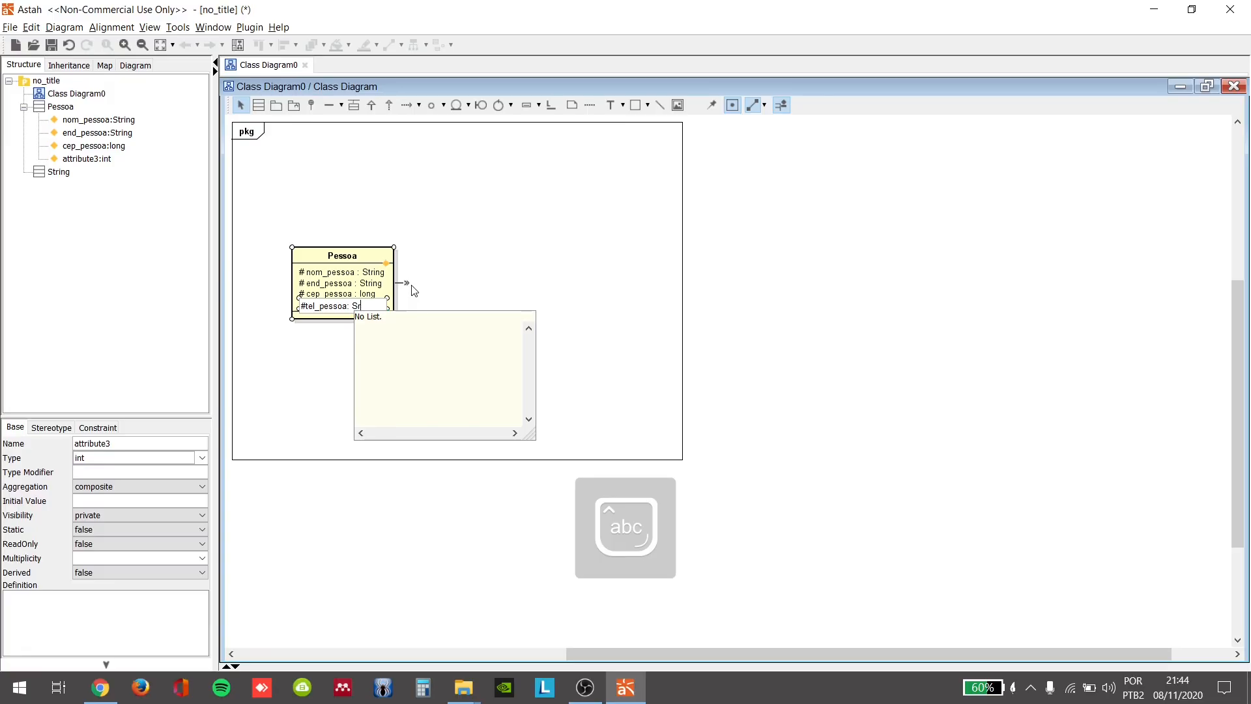
pyautogui.press('BackSpace')
pyautogui.write('tring')
pyautogui.press('Return')
pyautogui.press('Return')
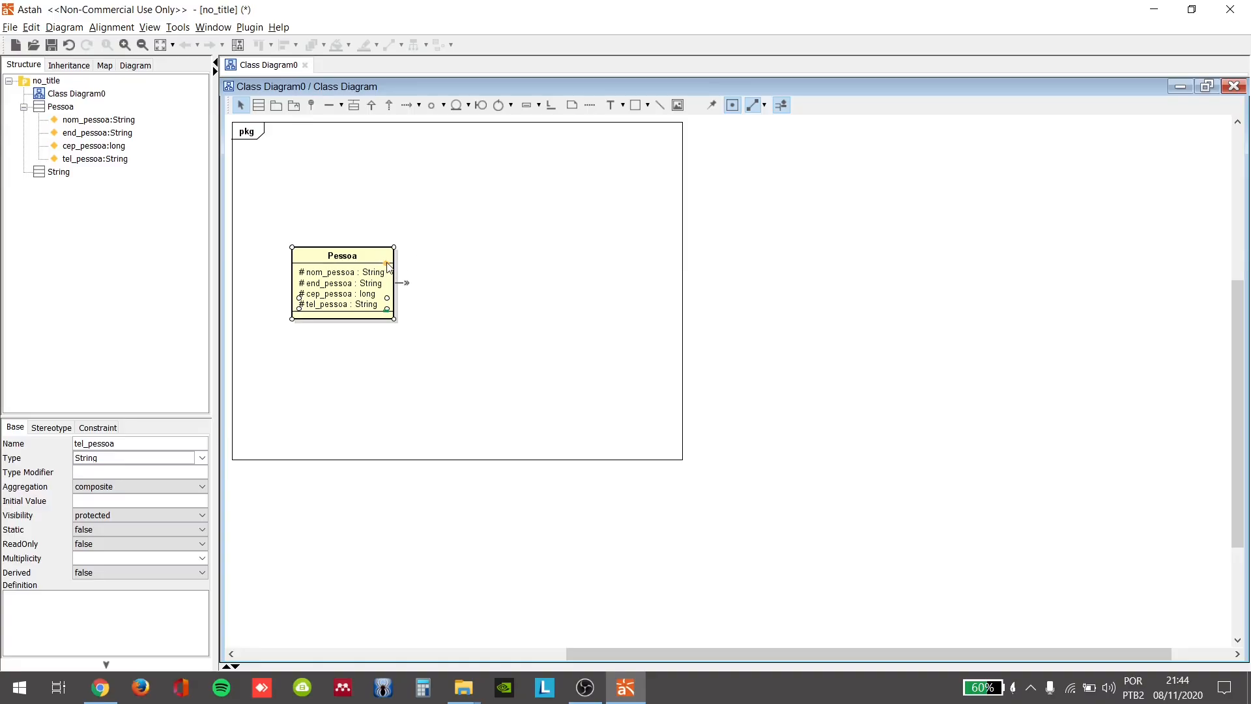
# Step: Add the protected attribute renda_pessoa of type double to the Pessoa class
pyautogui.click(387, 265)
pyautogui.write('#')
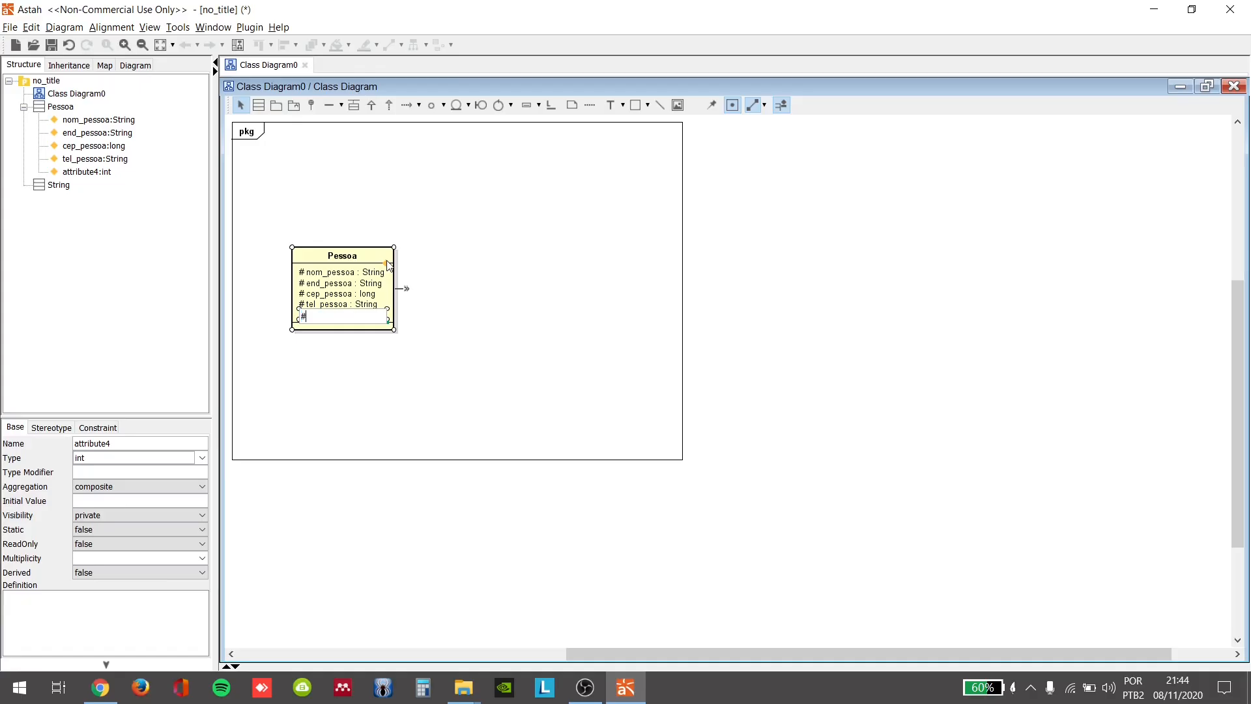
pyautogui.write('renda_pessoa: ')
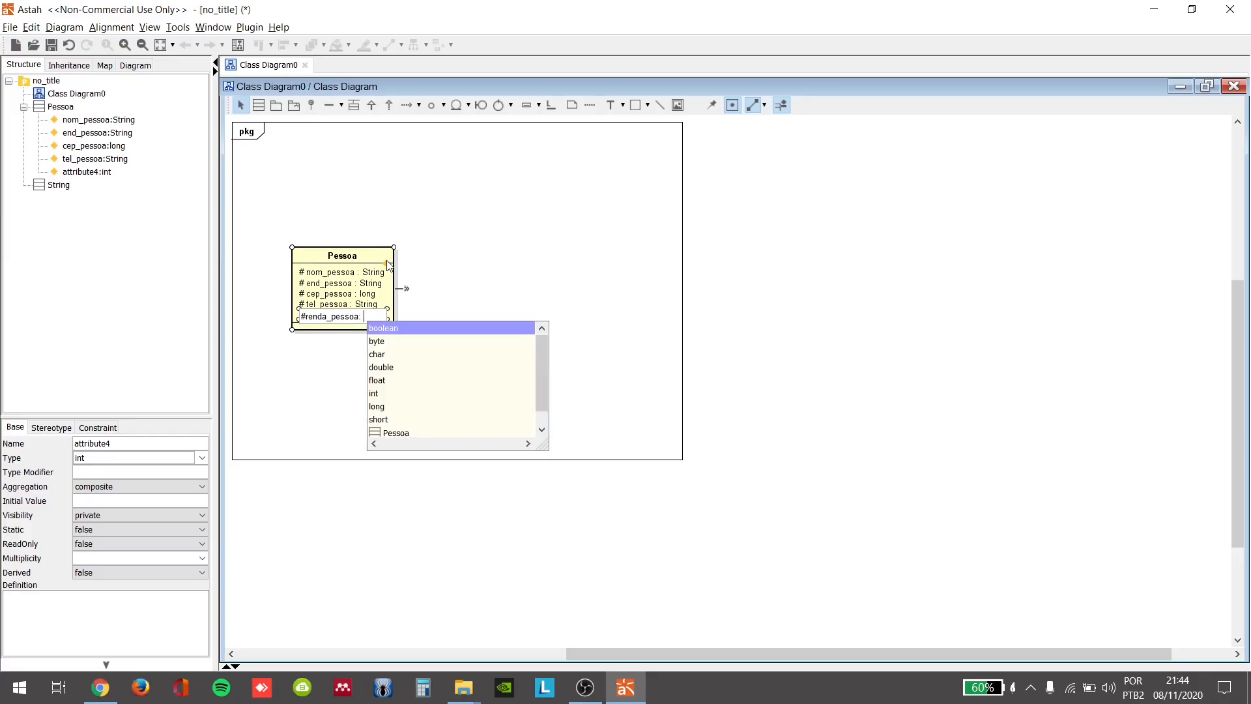
pyautogui.write('d')
pyautogui.press('Return')
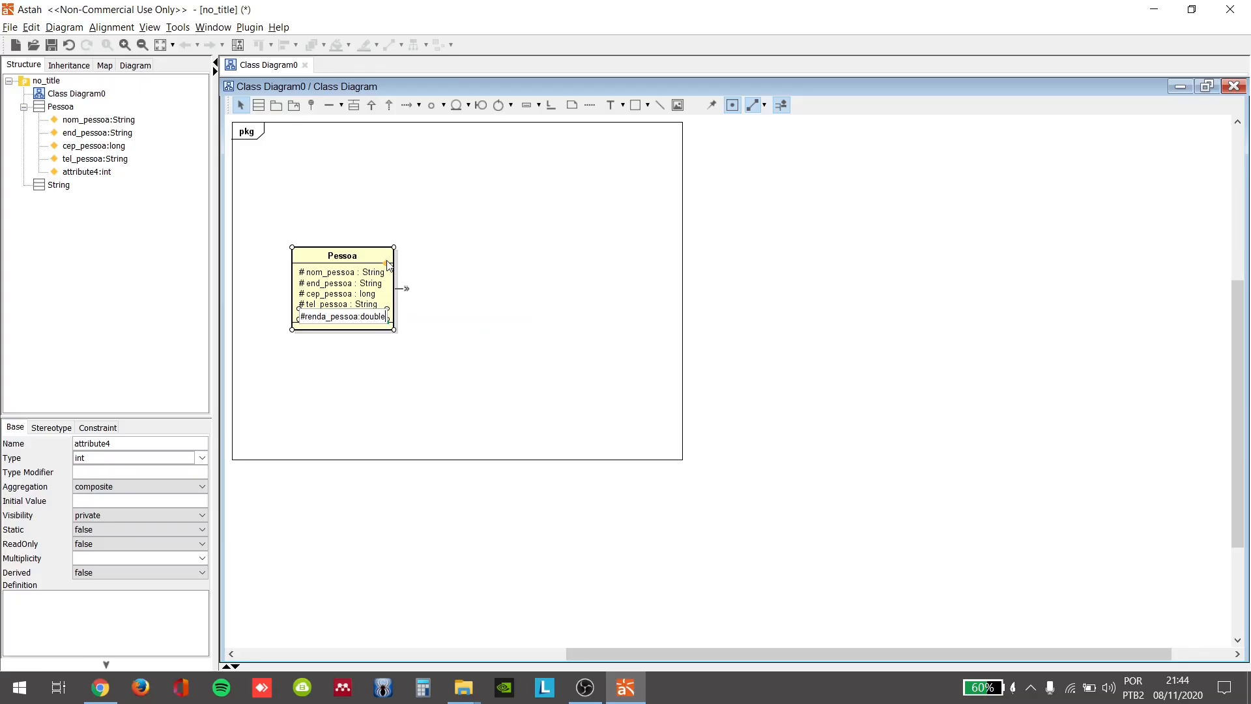
pyautogui.press('Return')
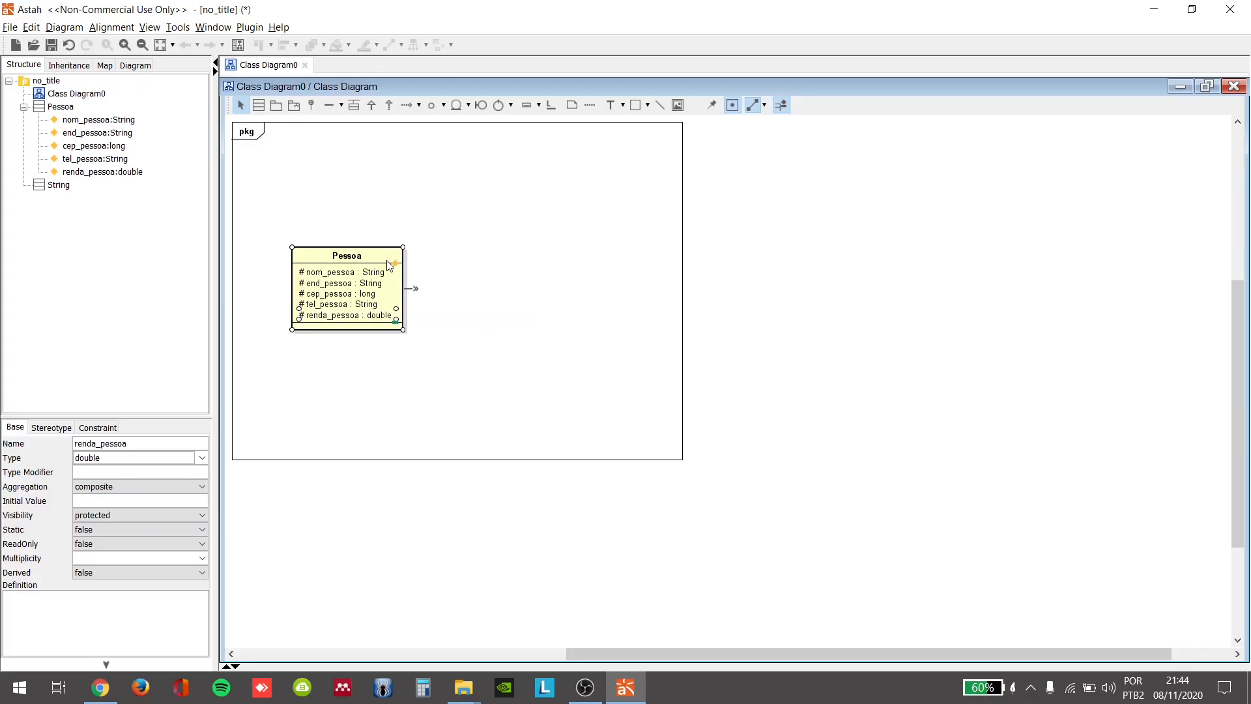
# Step: Add the protected attribute sit_pessoa of type int to the Pessoa class
pyautogui.click(395, 263)
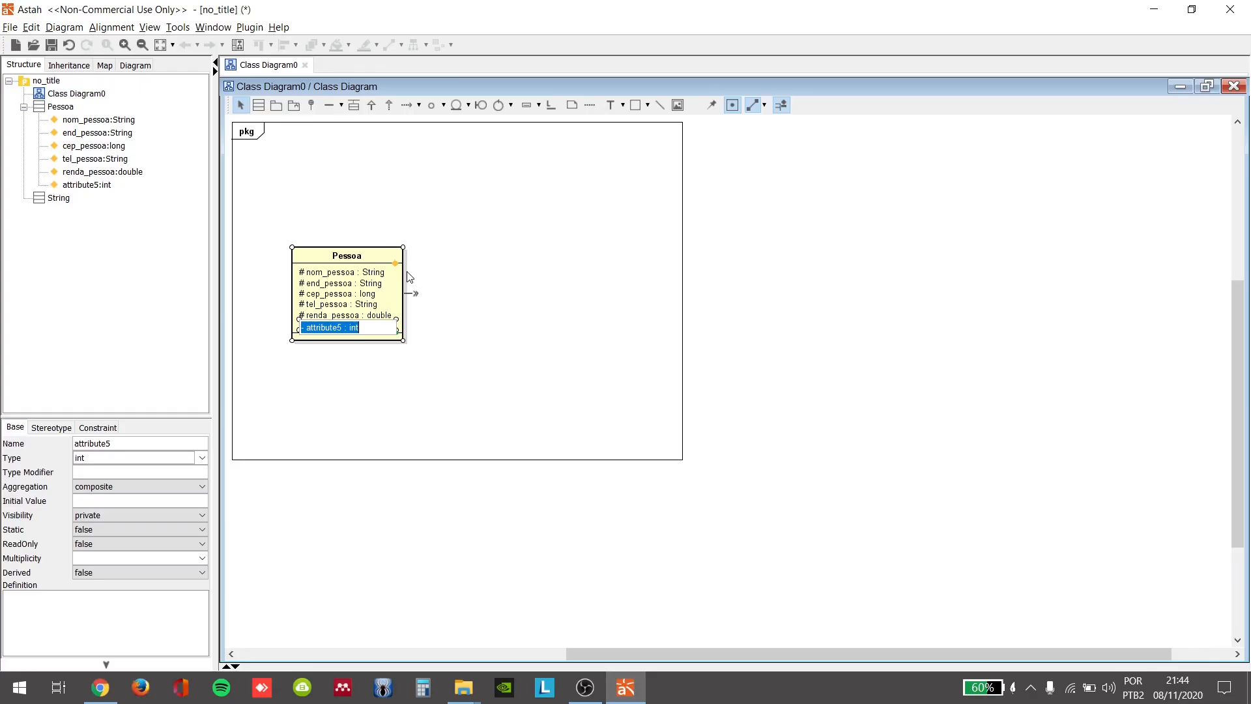
pyautogui.write('#')
pyautogui.write('sti')
pyautogui.press('BackSpace')
pyautogui.press('BackSpace')
pyautogui.write('it_pessoa :')
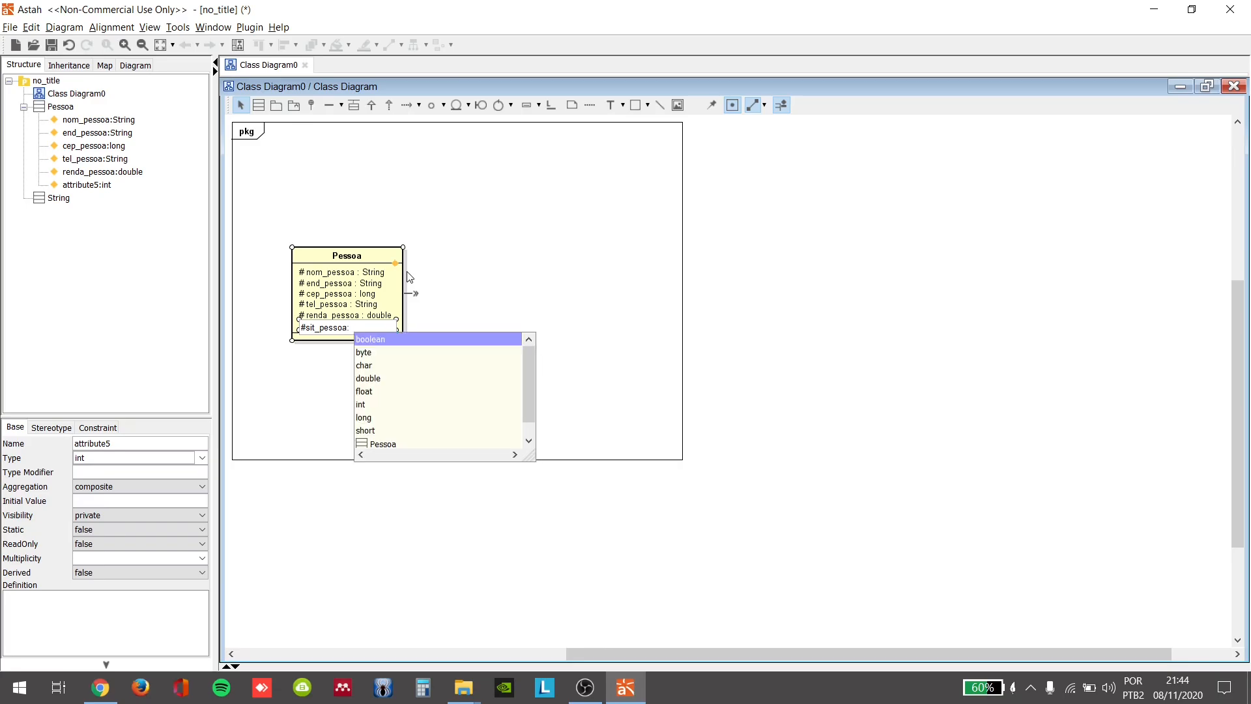
pyautogui.write(' in')
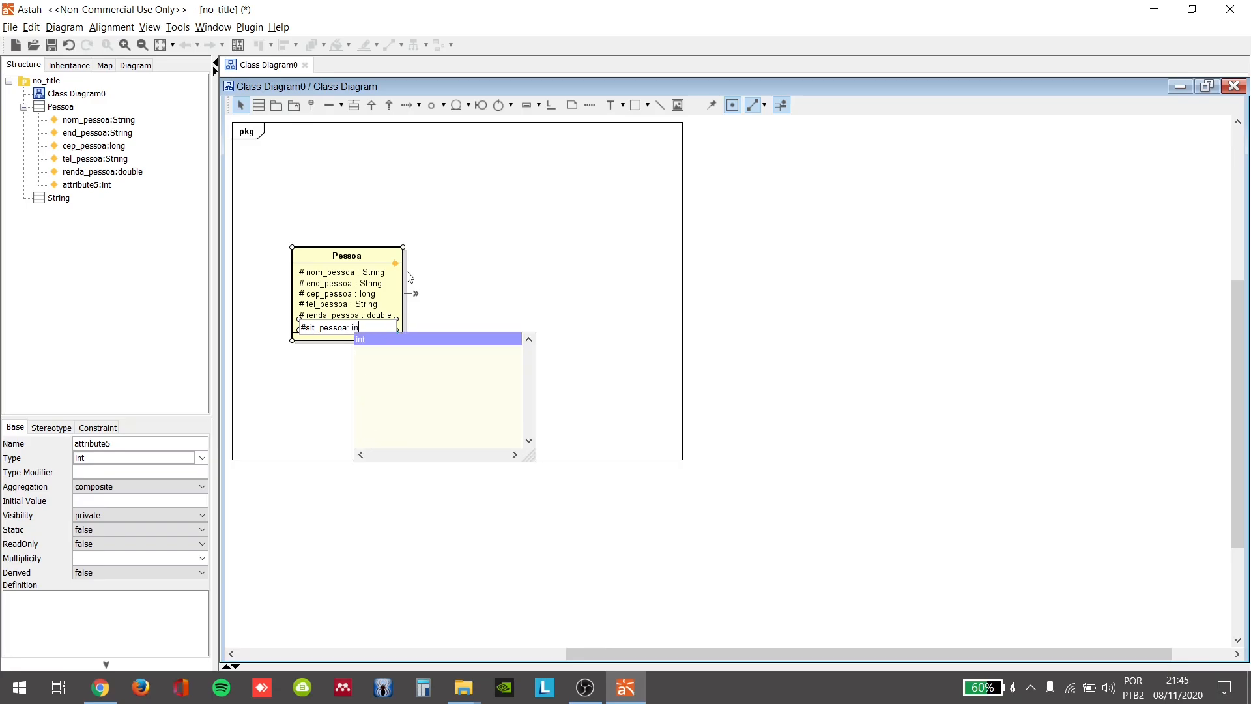
pyautogui.write('t')
pyautogui.press('Return')
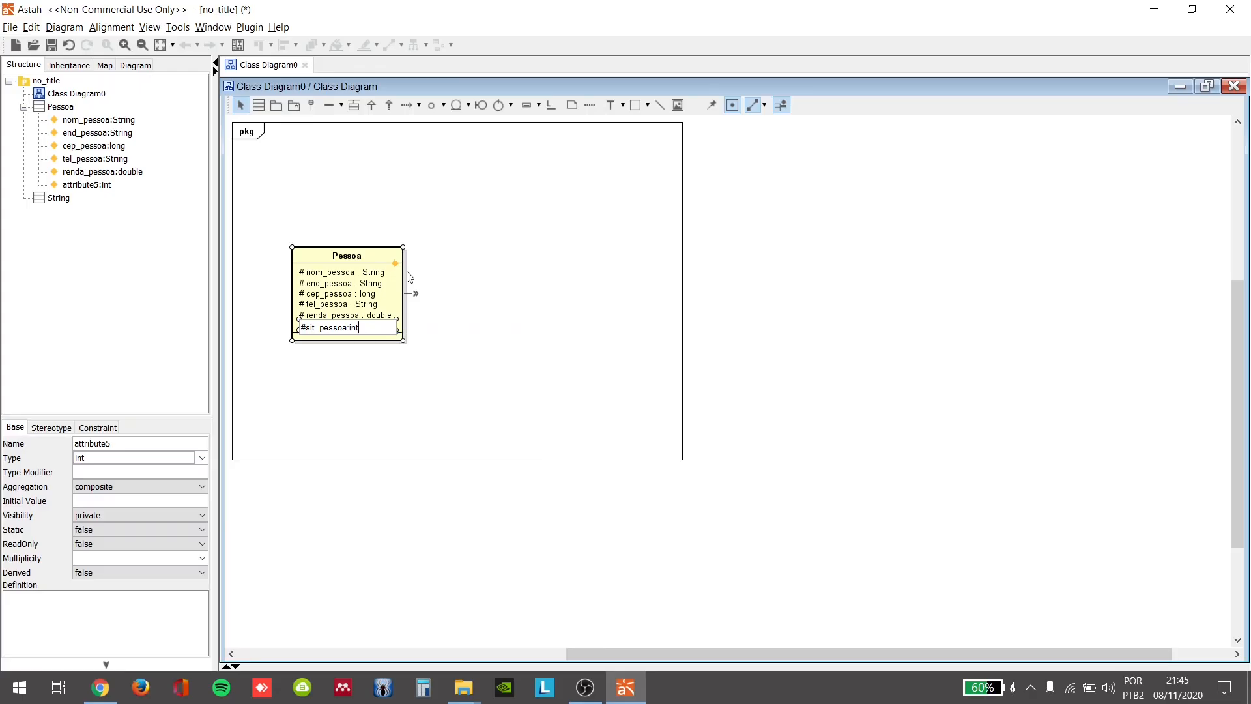
pyautogui.press('Return')
pyautogui.click(451, 289)
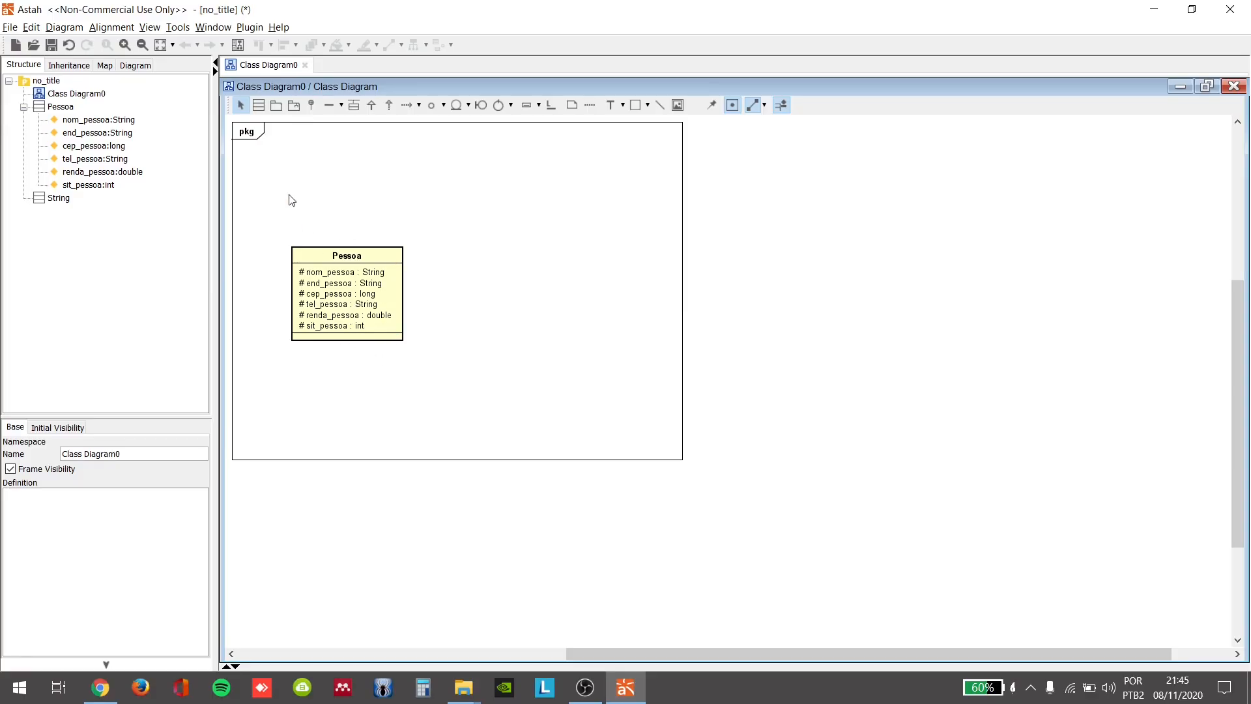
# Step: Place a second class named Pessoa_Fisica below and slightly left of the Pessoa class
pyautogui.click(259, 105)
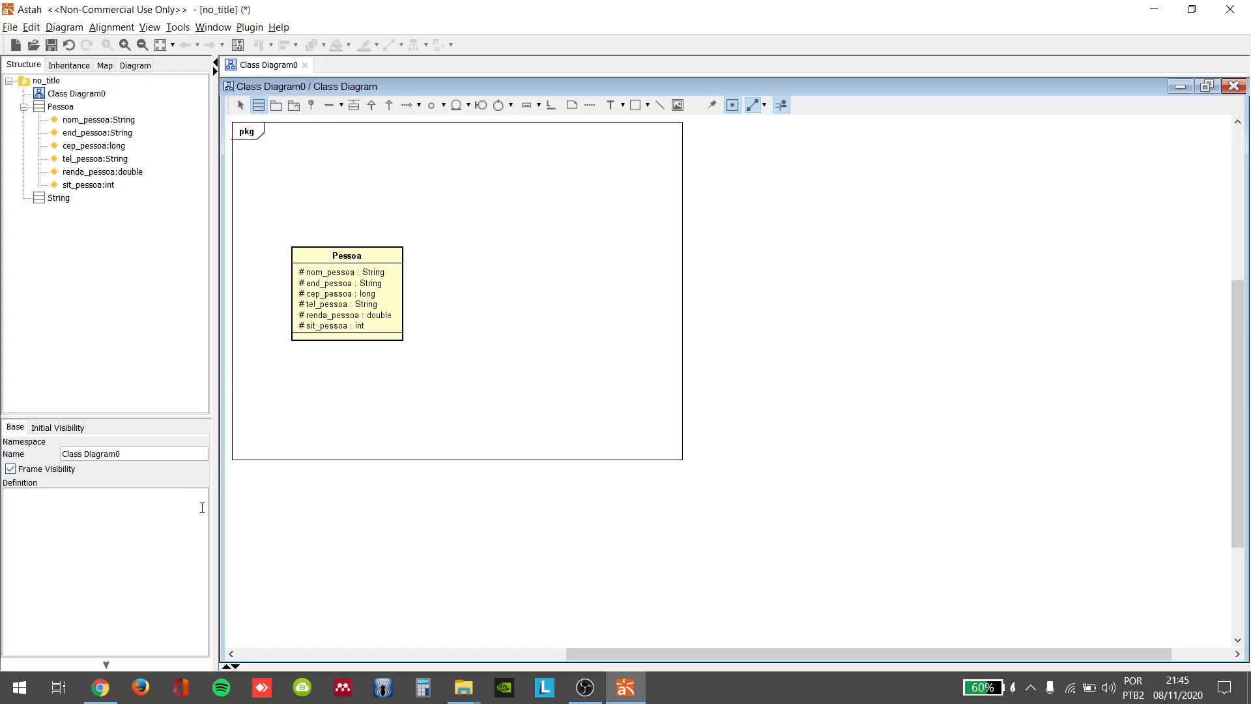
pyautogui.click(257, 409)
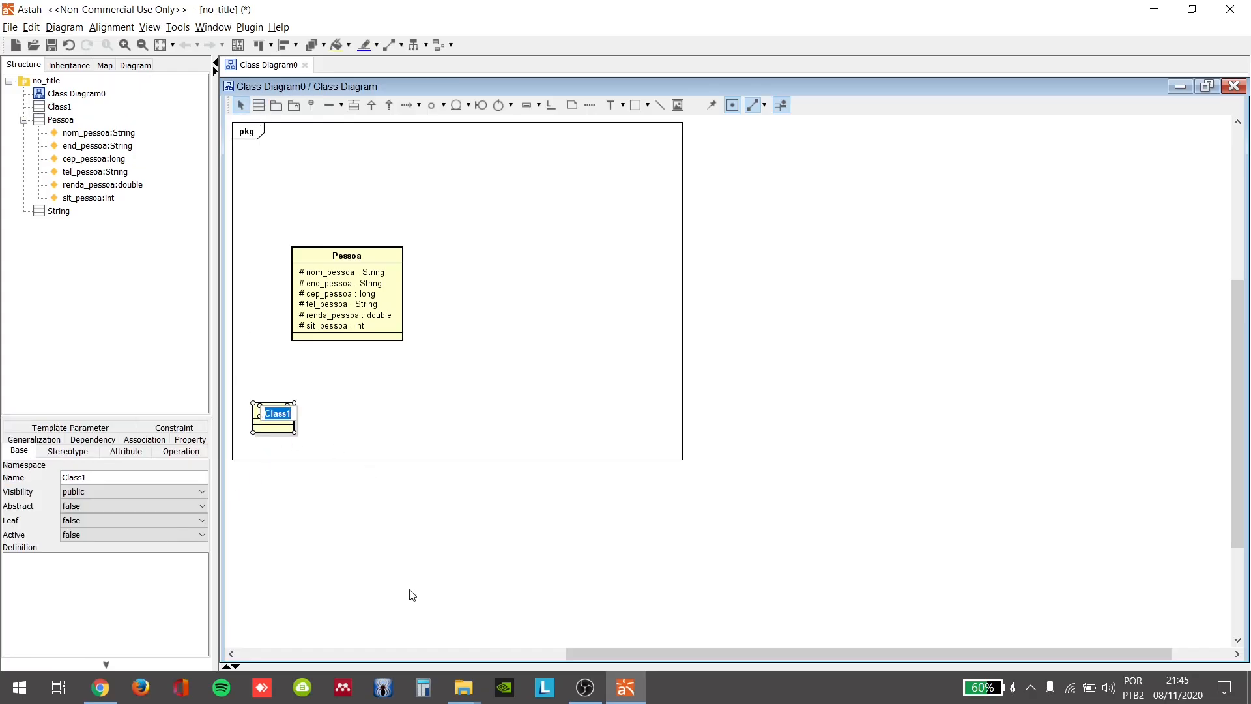
pyautogui.write('Pessoa')
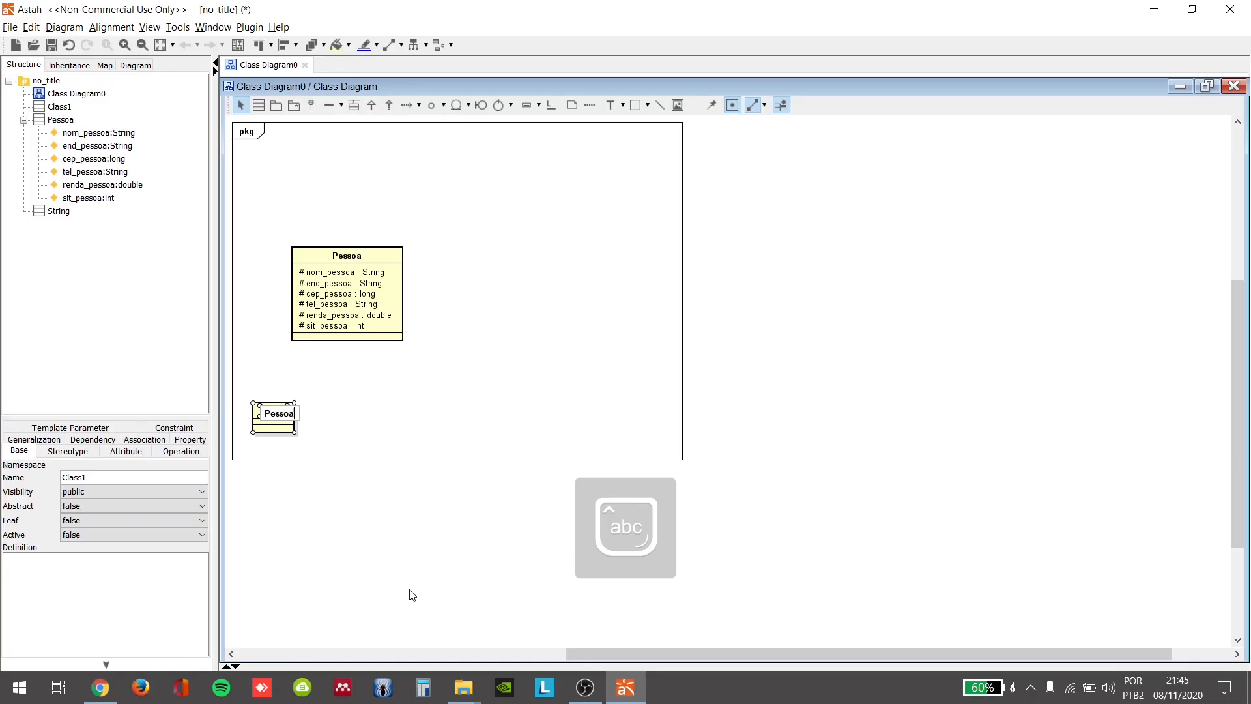
pyautogui.write('_Fisica')
pyautogui.press('Return')
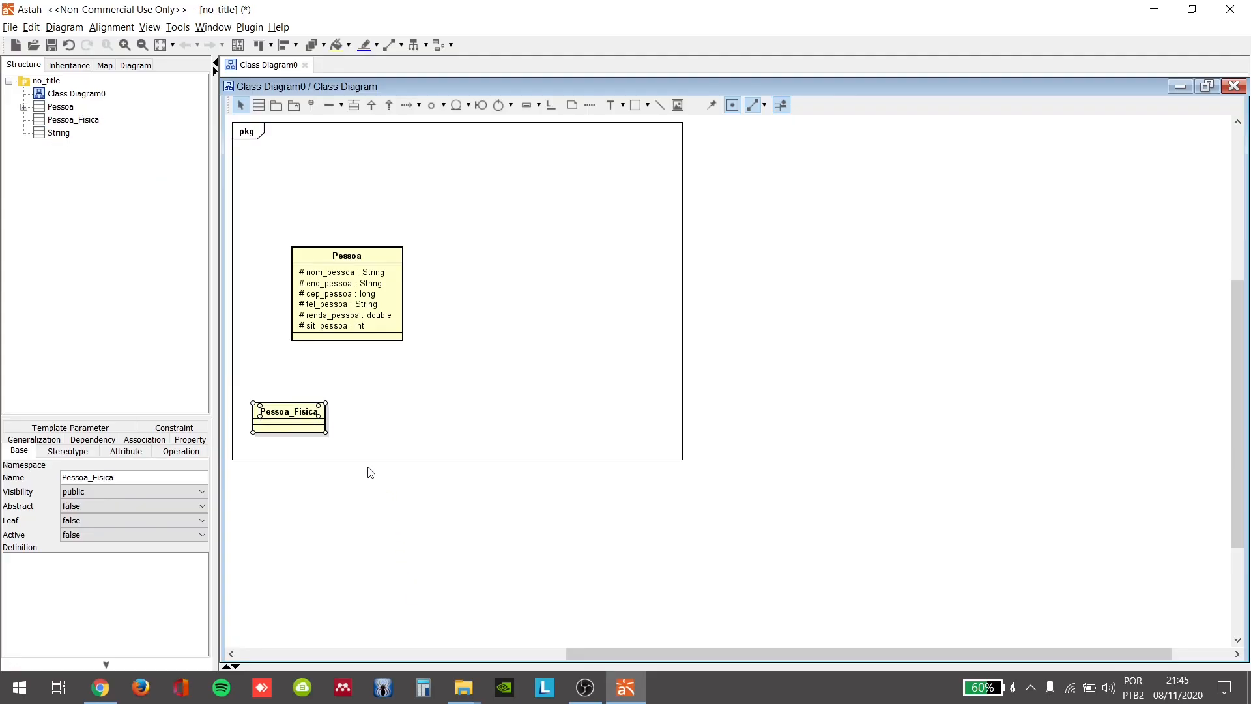
# Step: Add the private attribute cpf_pessoa of type long to the Pessoa_Fisica class
pyautogui.click(319, 420)
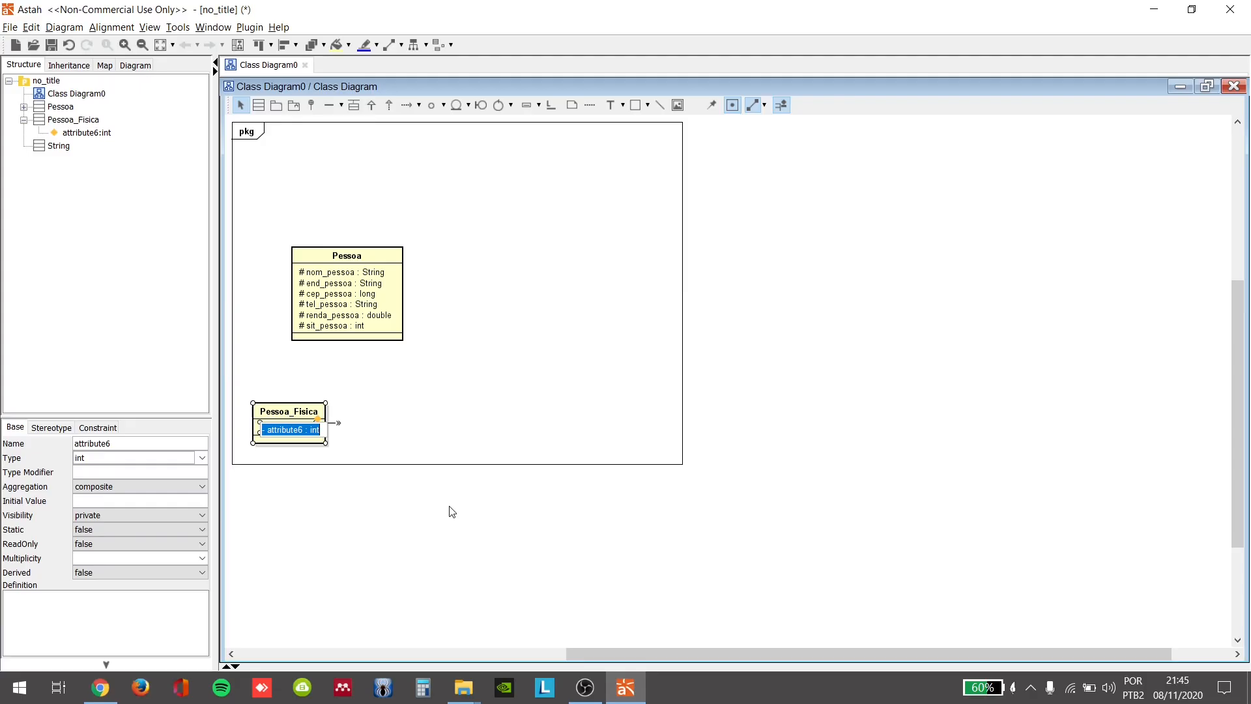
pyautogui.press('BackSpace')
pyautogui.write('-')
pyautogui.write('cpf_pessoa')
pyautogui.write(': long')
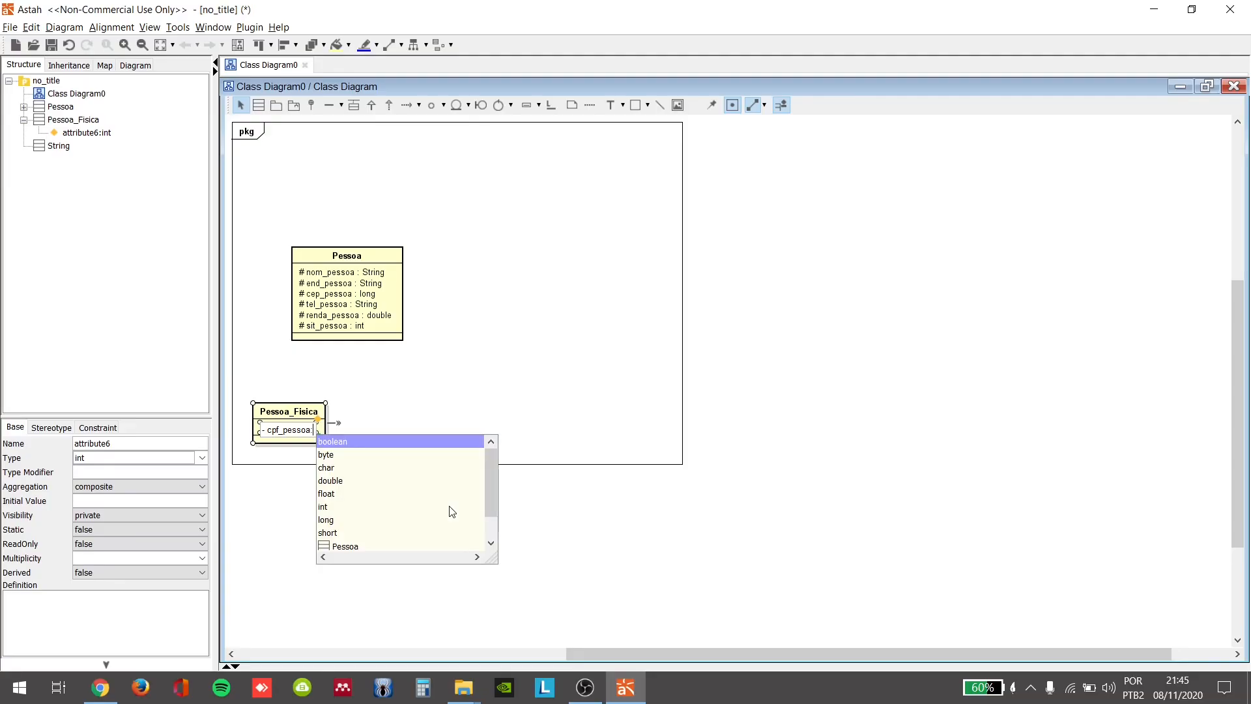
pyautogui.press('Return')
pyautogui.press('Return')
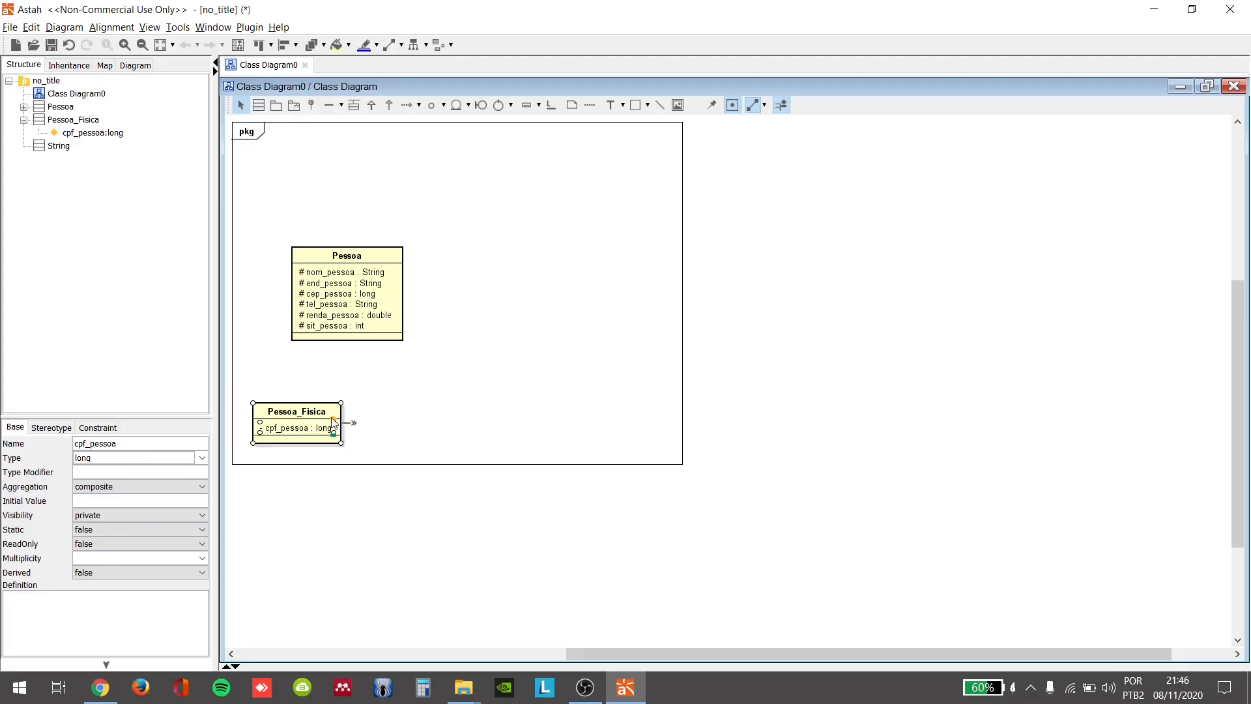
# Step: Add the private attribute rg_pessoa of type long to the Pessoa_Fisica class
pyautogui.click(333, 420)
pyautogui.write('- ')
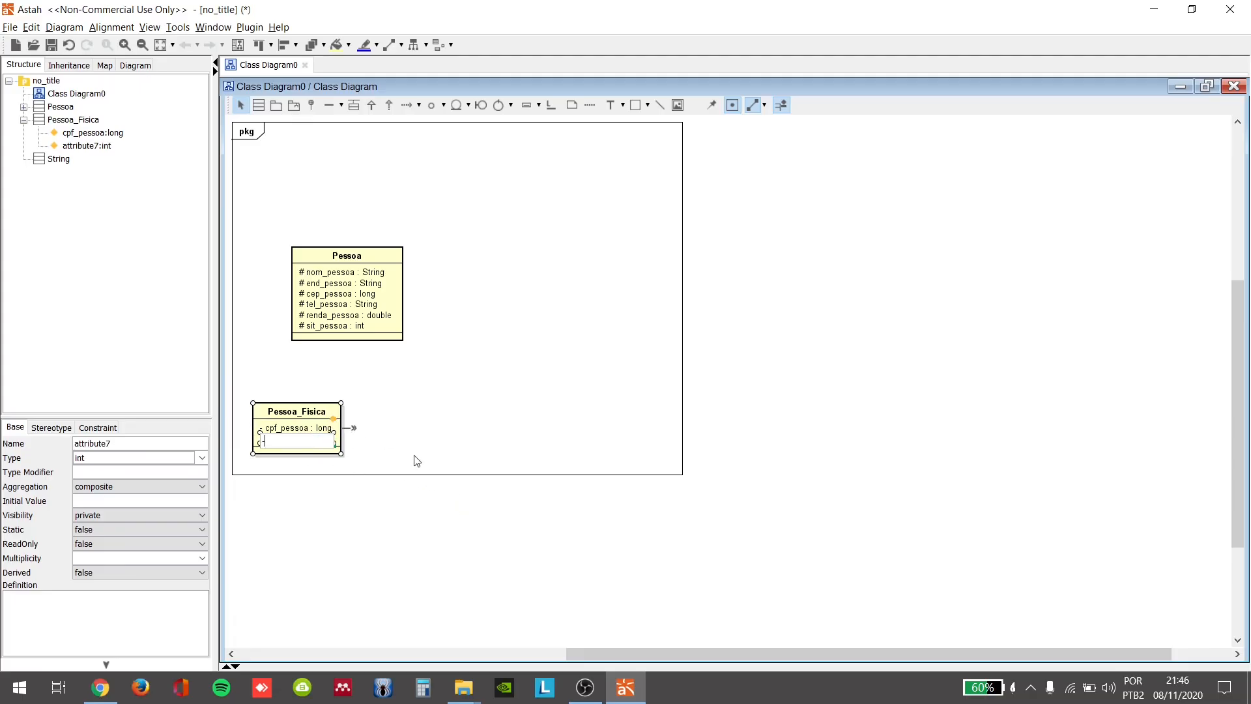
pyautogui.write('rg_pessoa: lo')
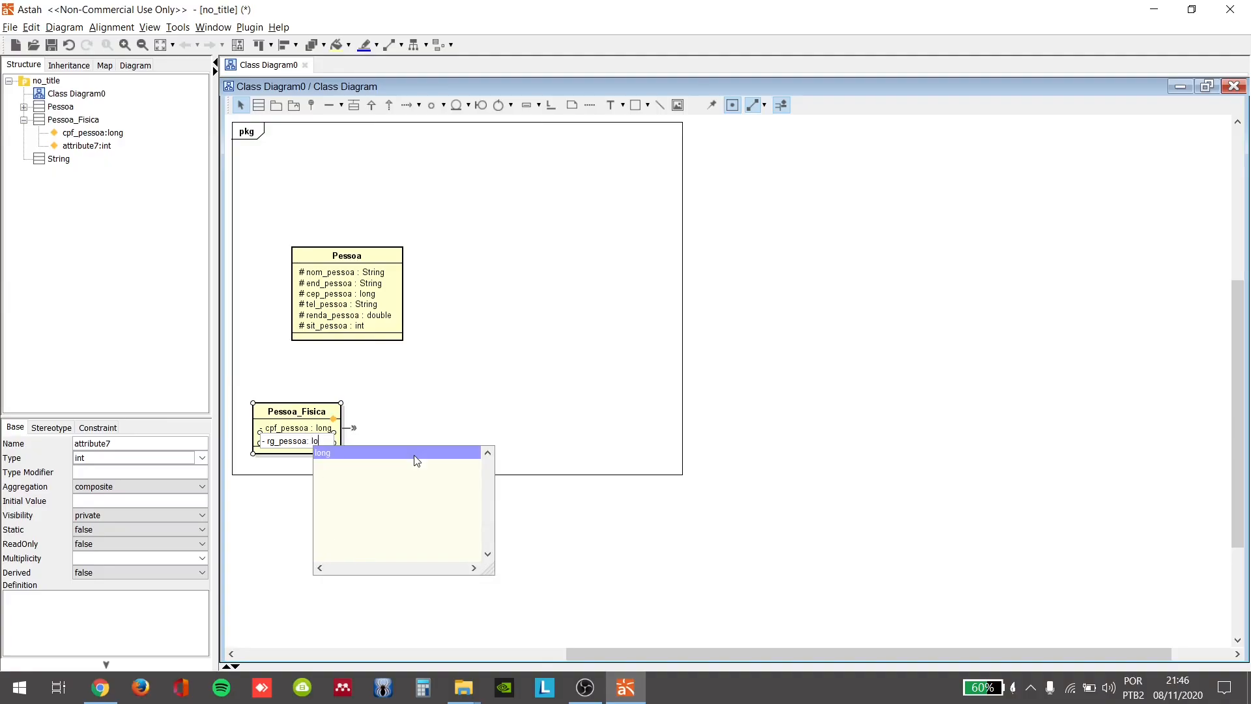
pyautogui.press('Return')
pyautogui.press('Return')
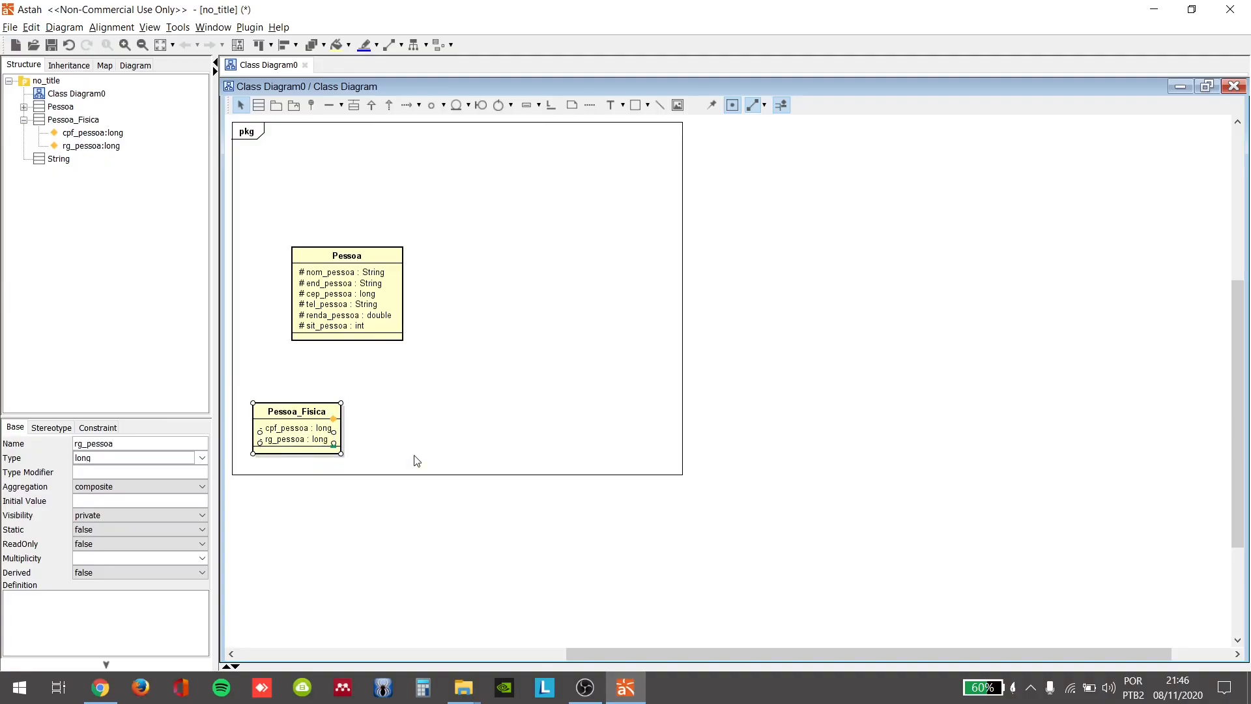
# Step: Add the public operation reg_Pes() with return type int to the Pessoa_Fisica class
pyautogui.click(333, 445)
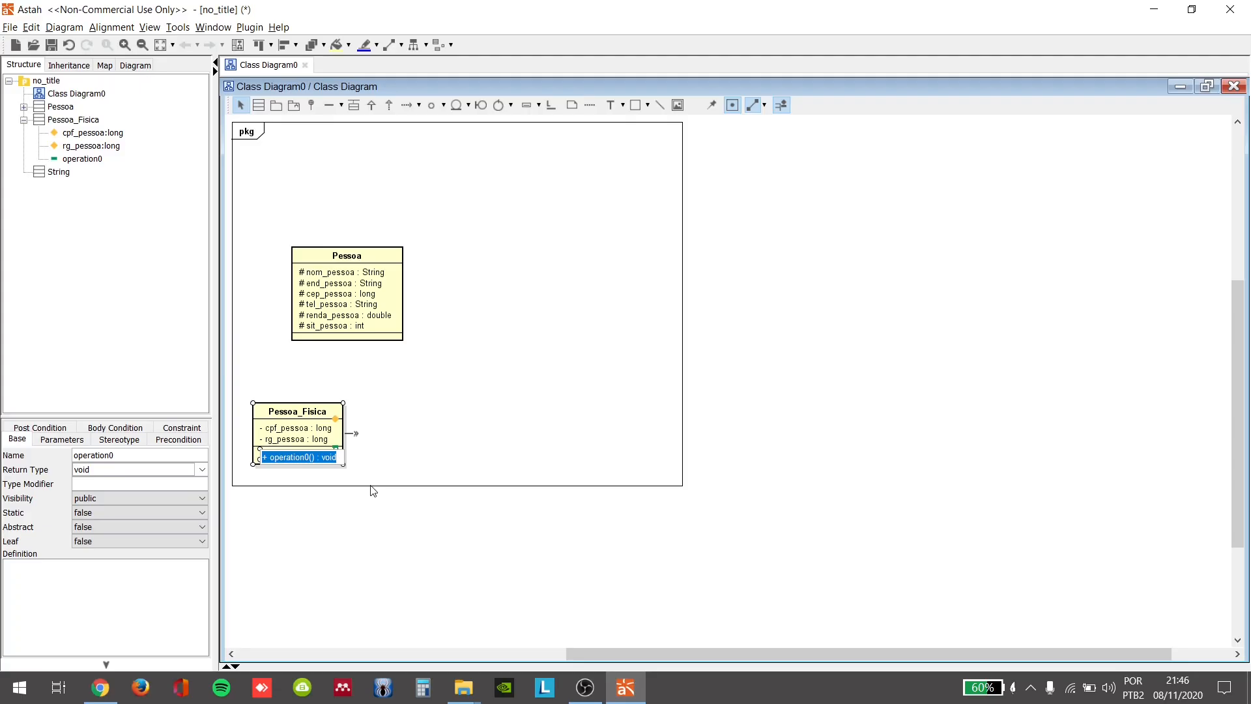
pyautogui.write('+')
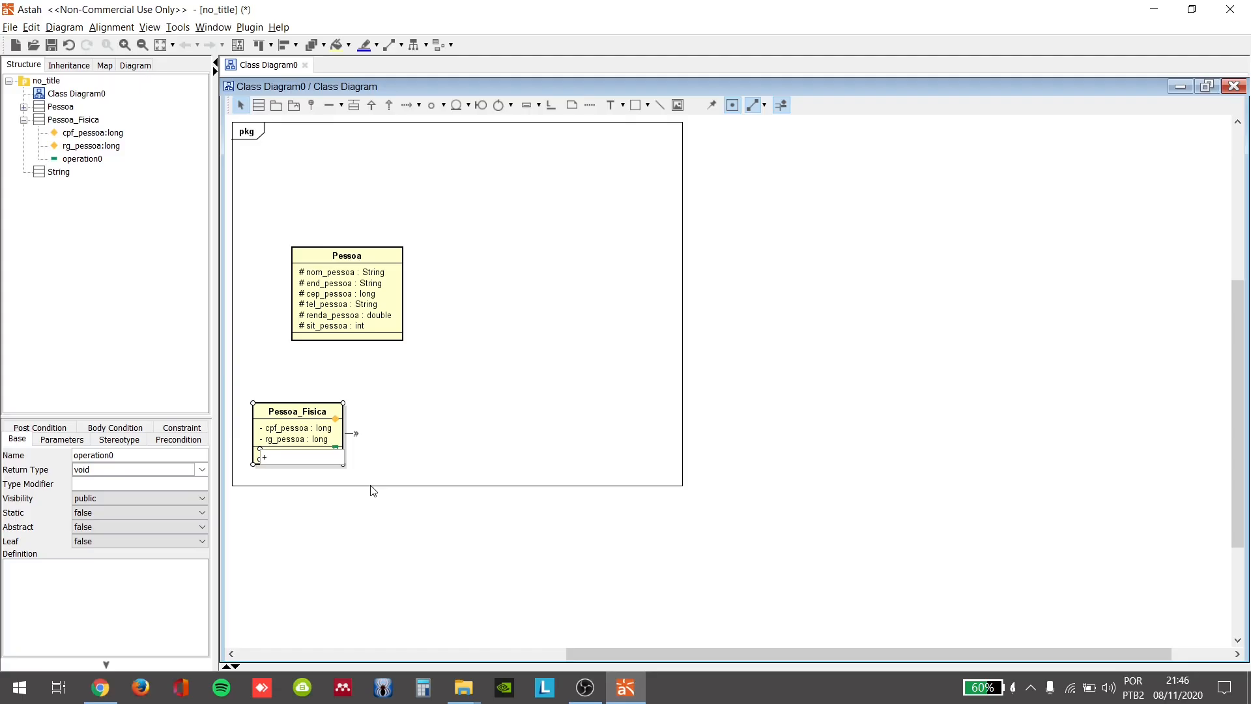
pyautogui.write('reg_')
pyautogui.press('capslock')
pyautogui.write('P')
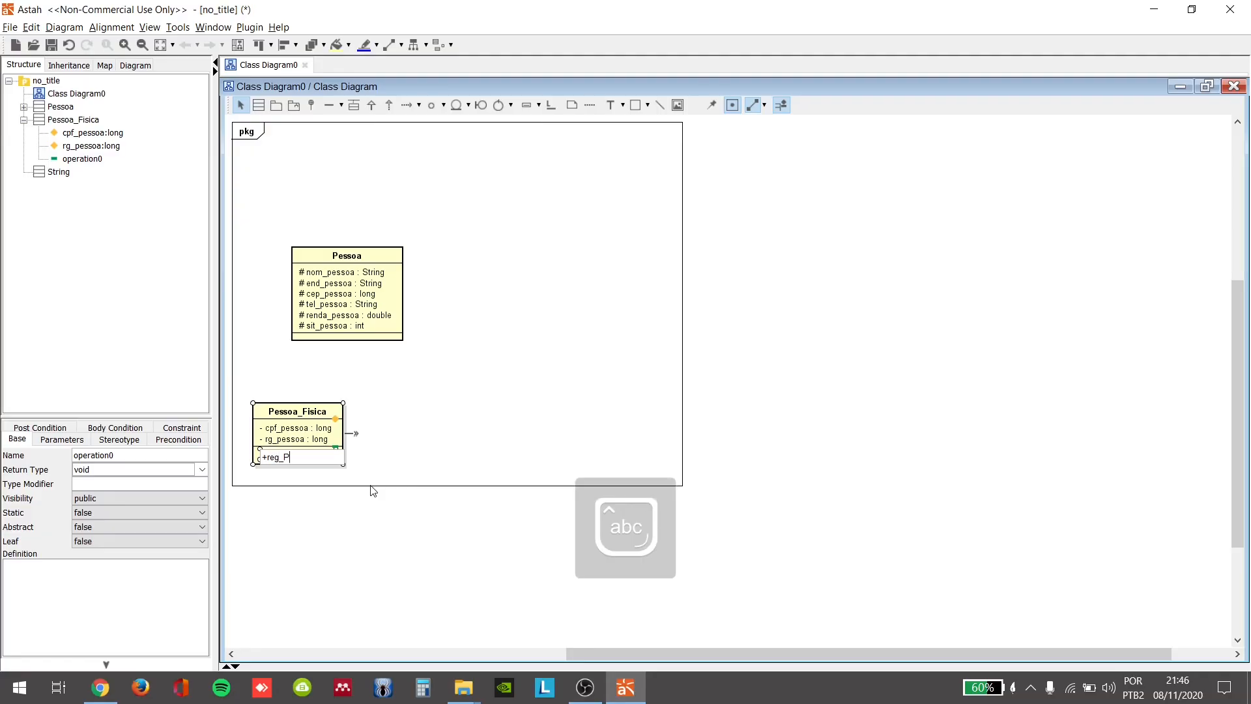
pyautogui.write('es')
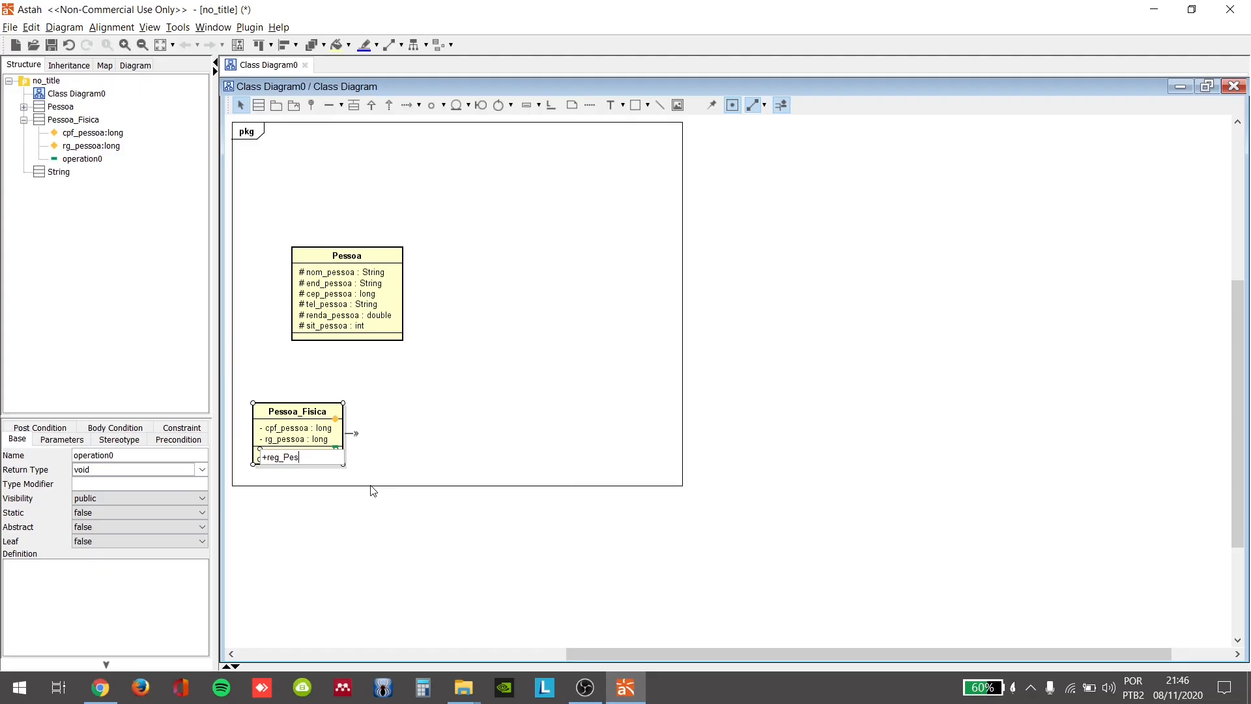
pyautogui.write('():')
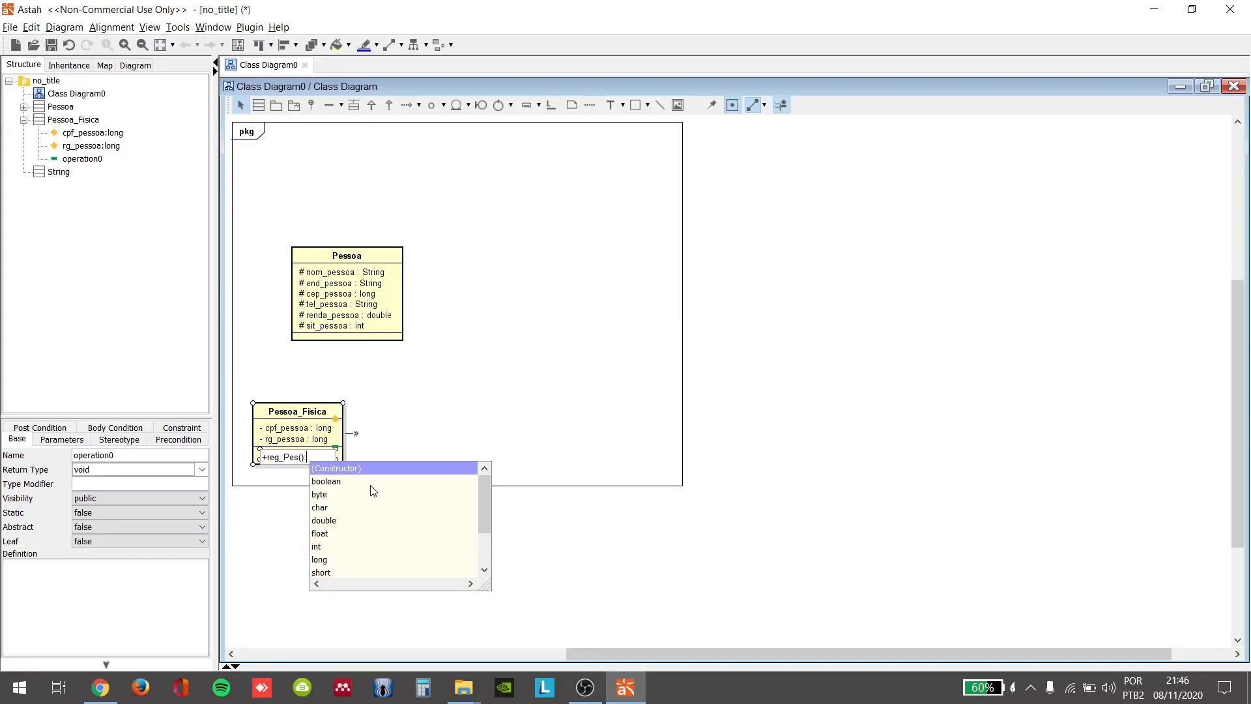
pyautogui.write('int')
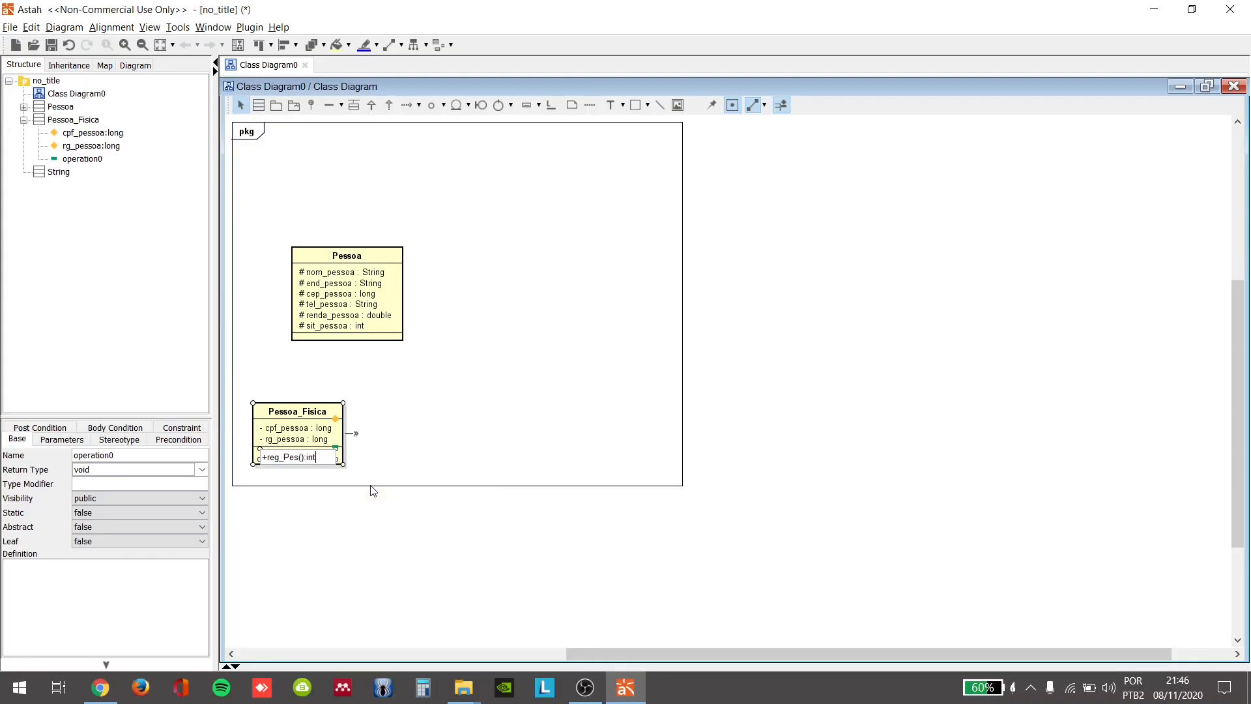
pyautogui.press('Return')
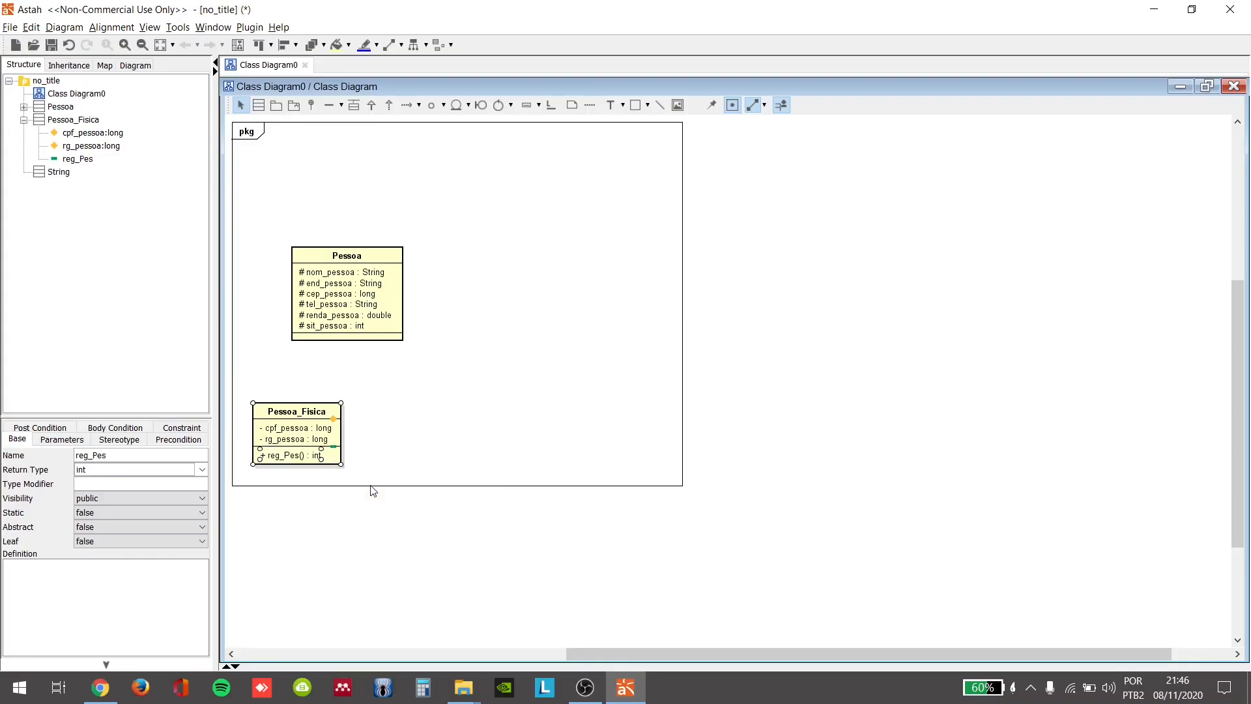
# Step: Add the public operation val_Cpf() with return type int to the Pessoa_Fisica class
pyautogui.click(334, 447)
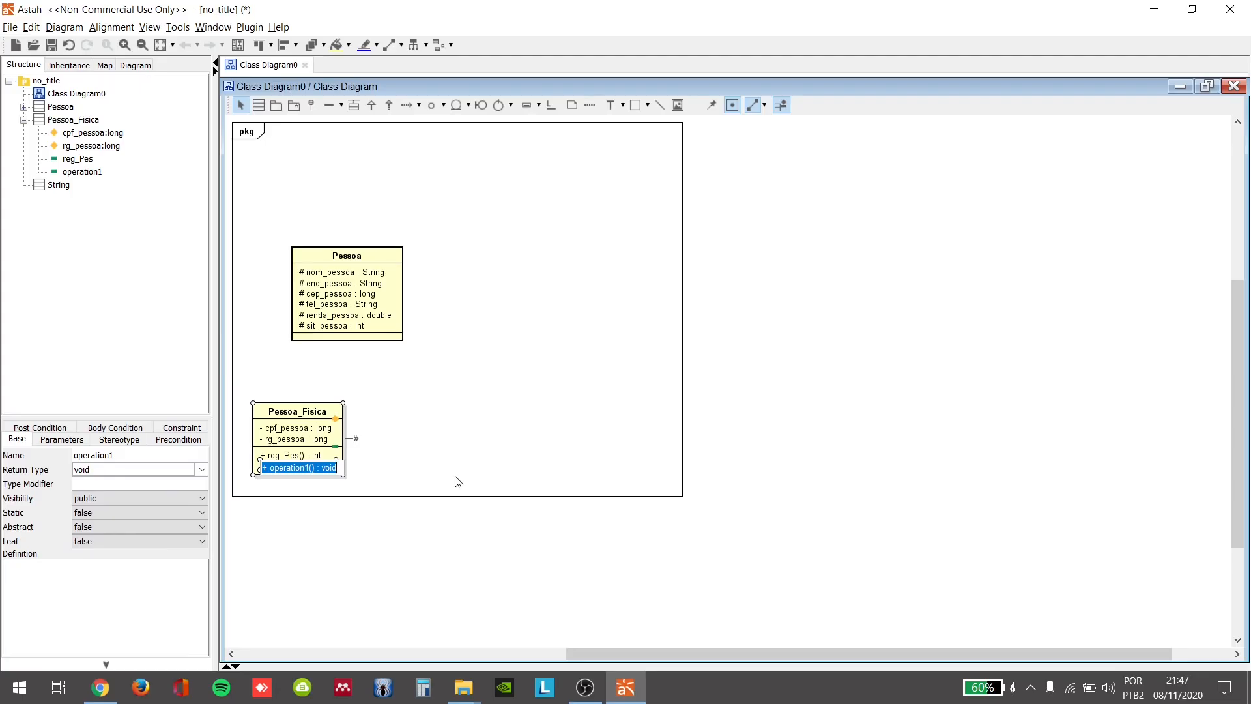
pyautogui.write('+')
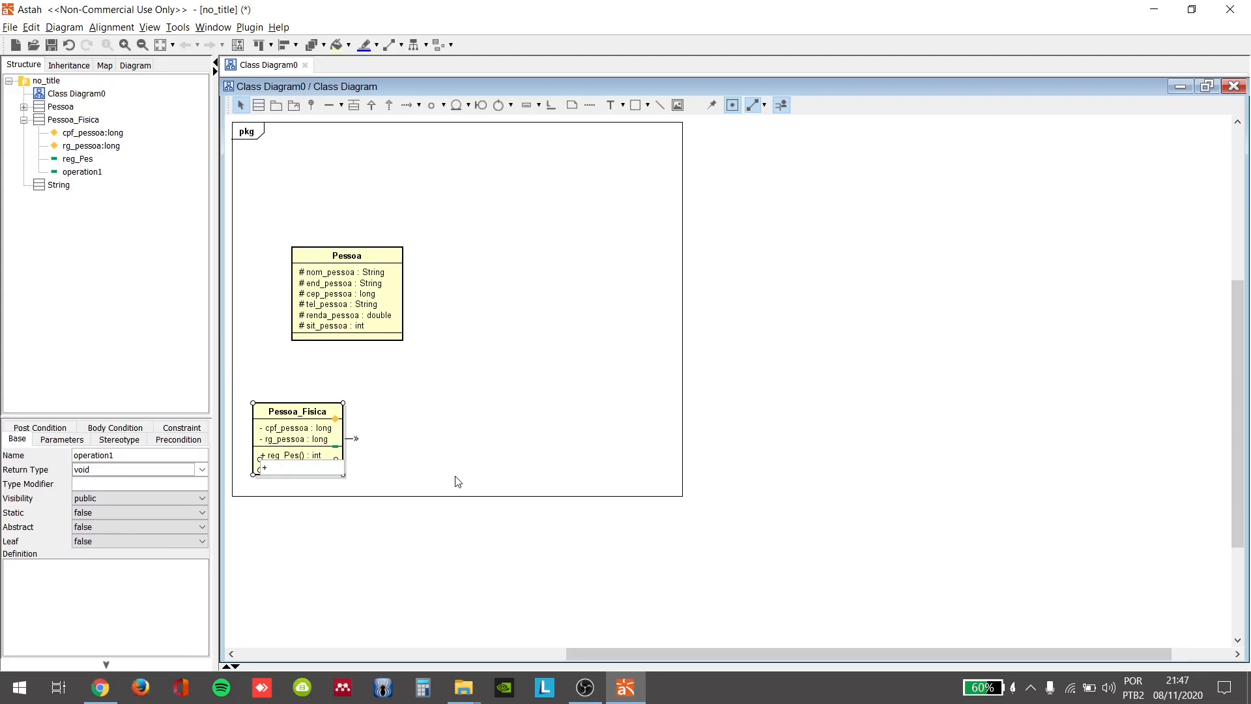
pyautogui.write(' val_C')
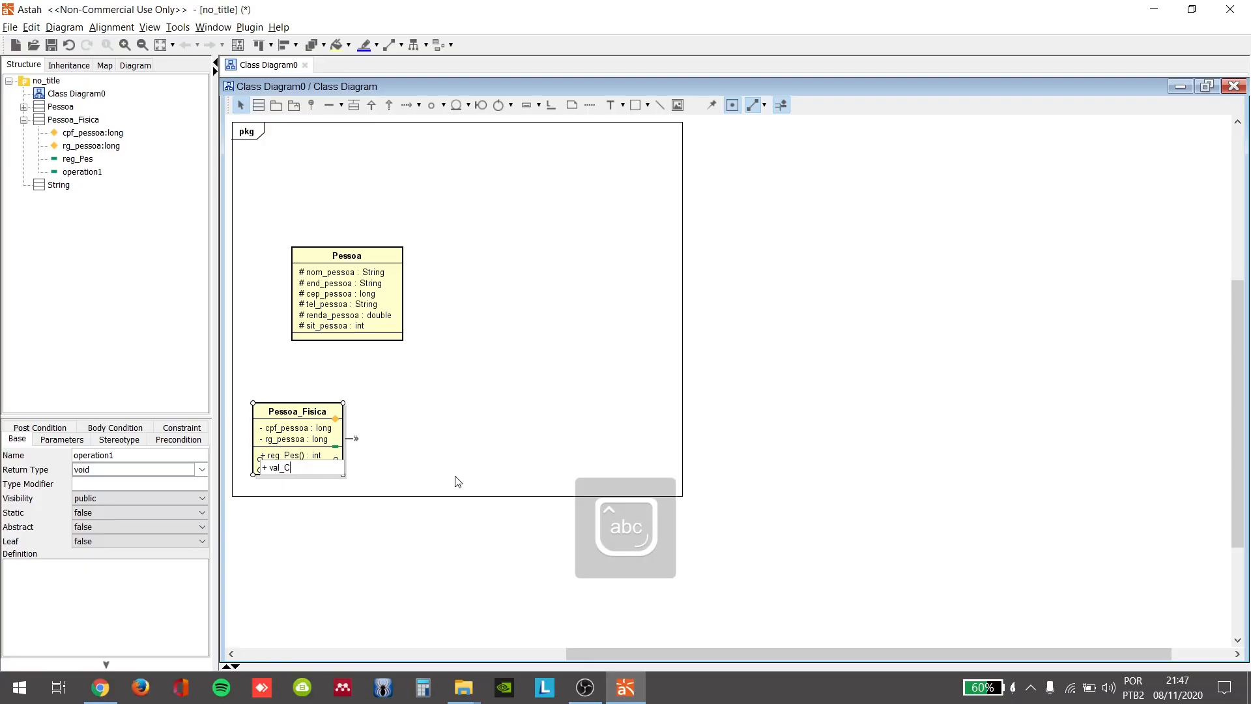
pyautogui.write('pf()')
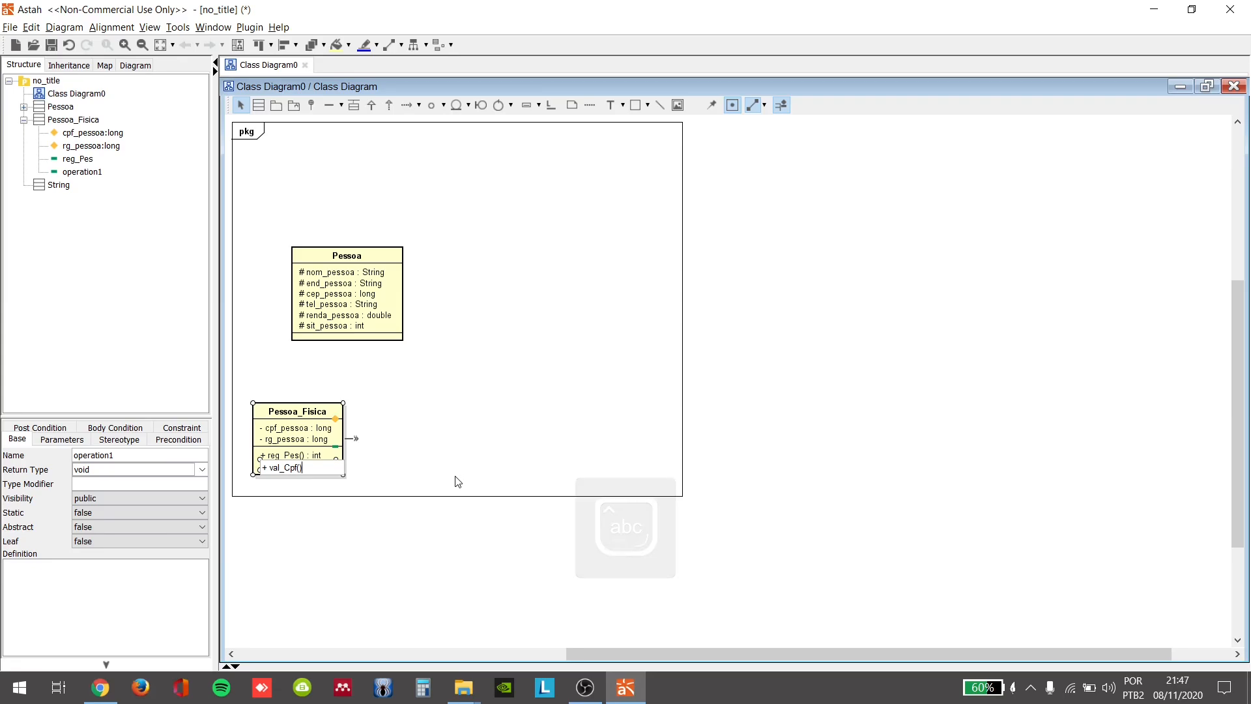
pyautogui.write(':')
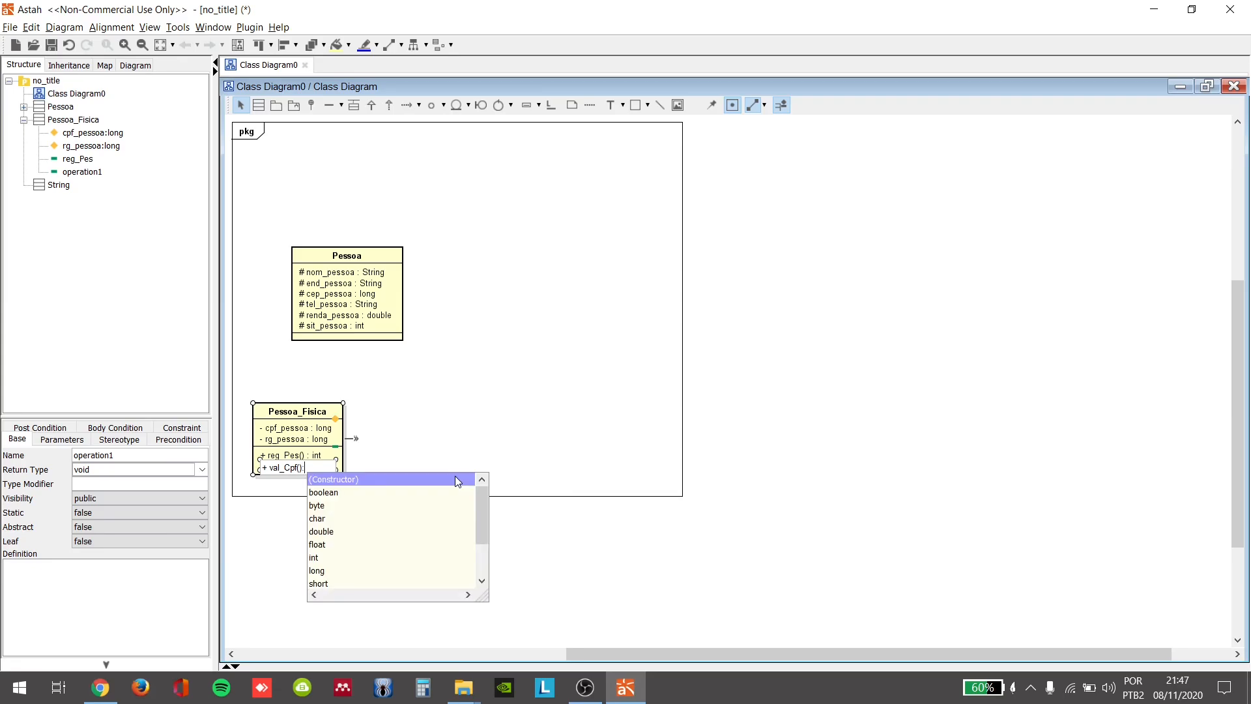
pyautogui.write('int')
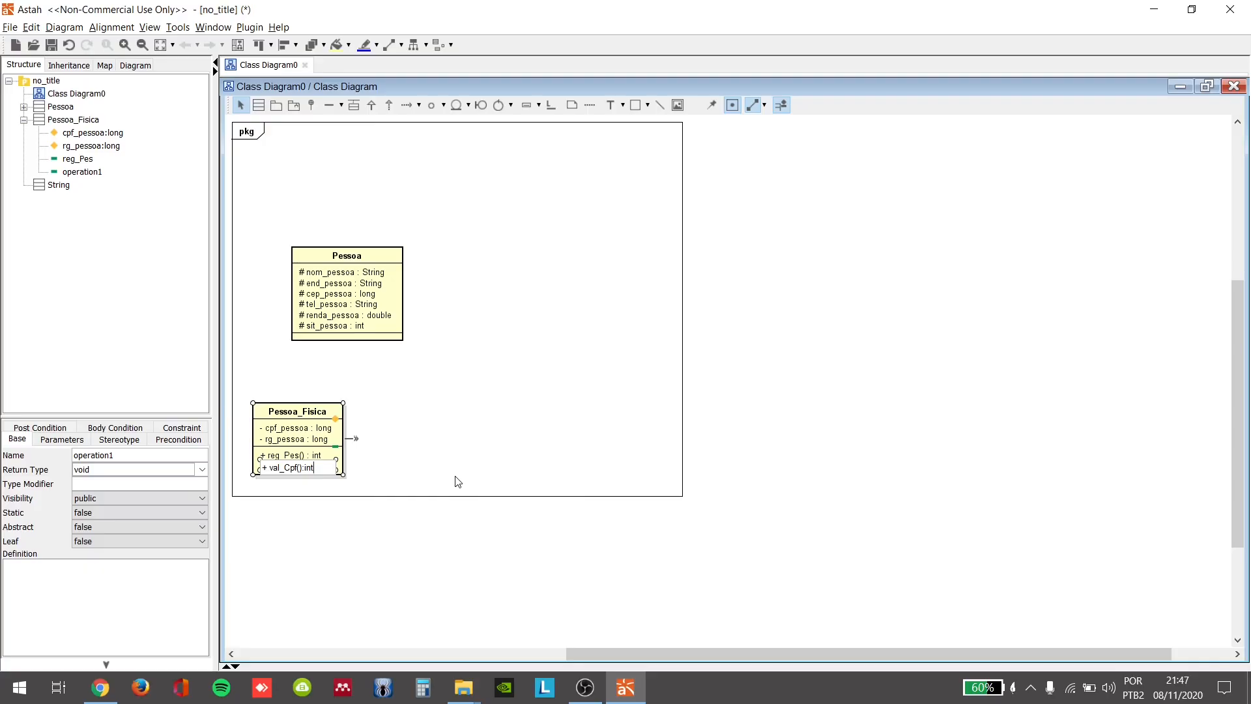
pyautogui.press('Return')
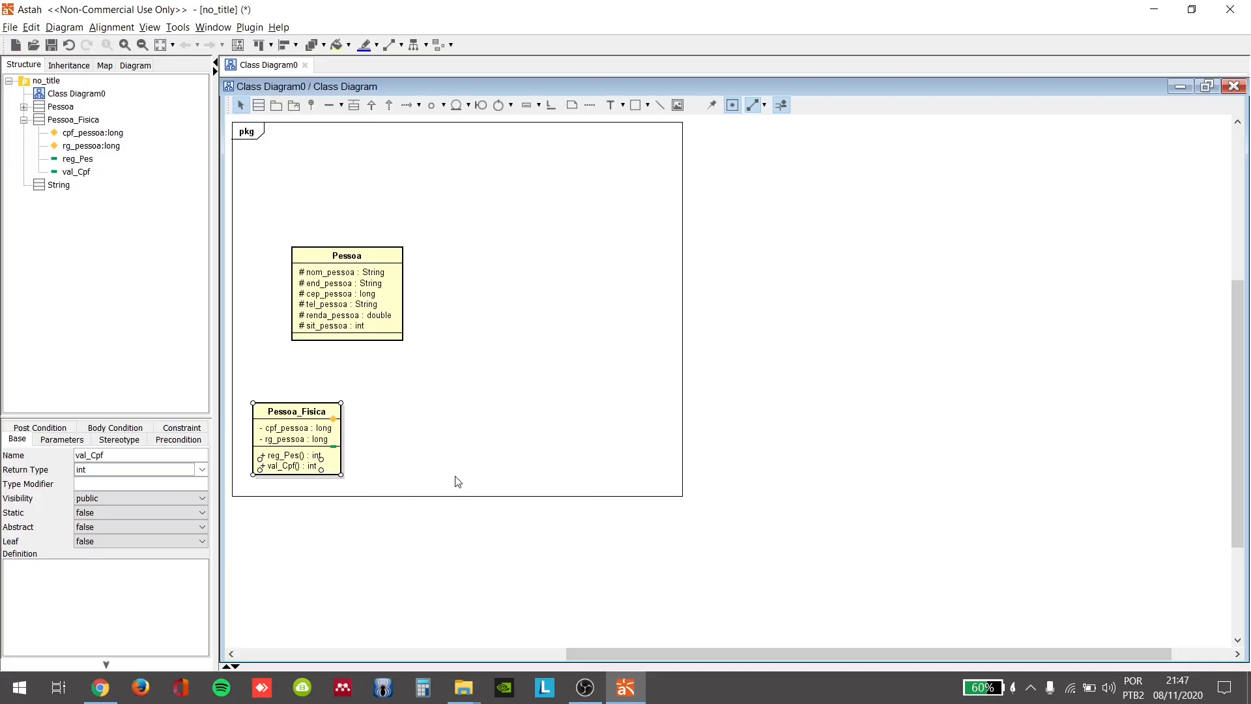
# Step: Add the public operation con_Cpf() with return type String to the Pessoa_Fisica class
pyautogui.click(333, 447)
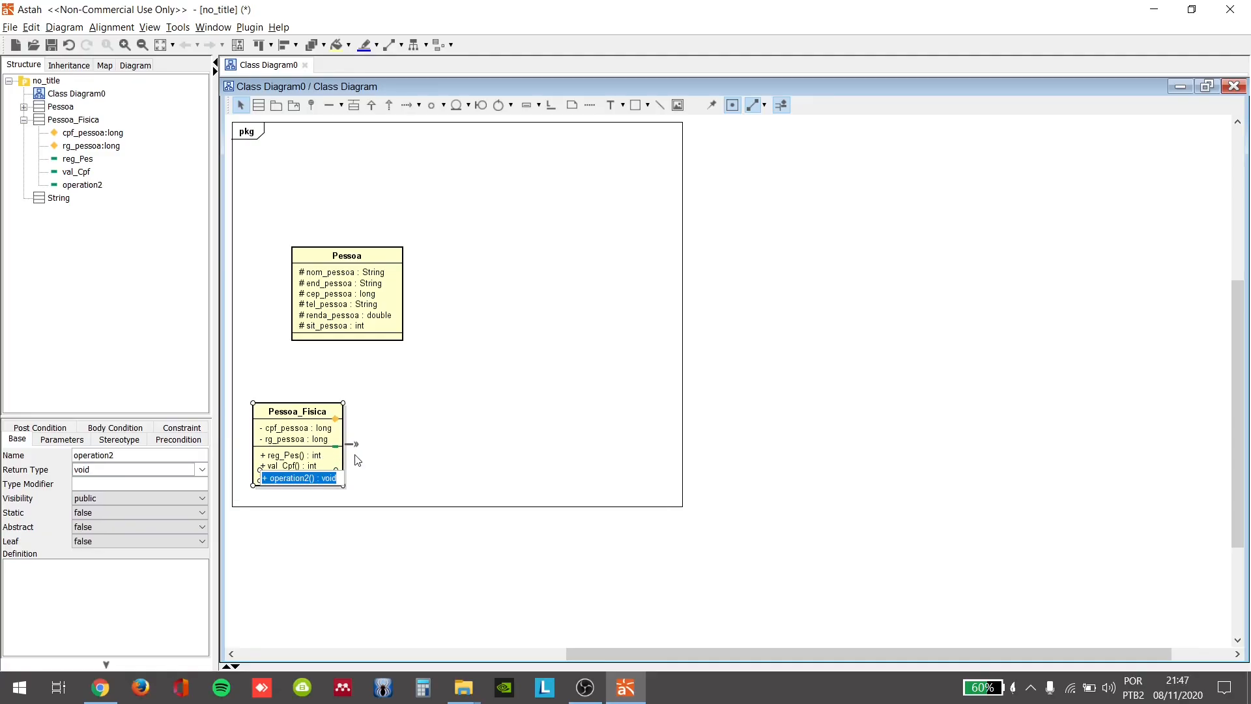
pyautogui.write('+')
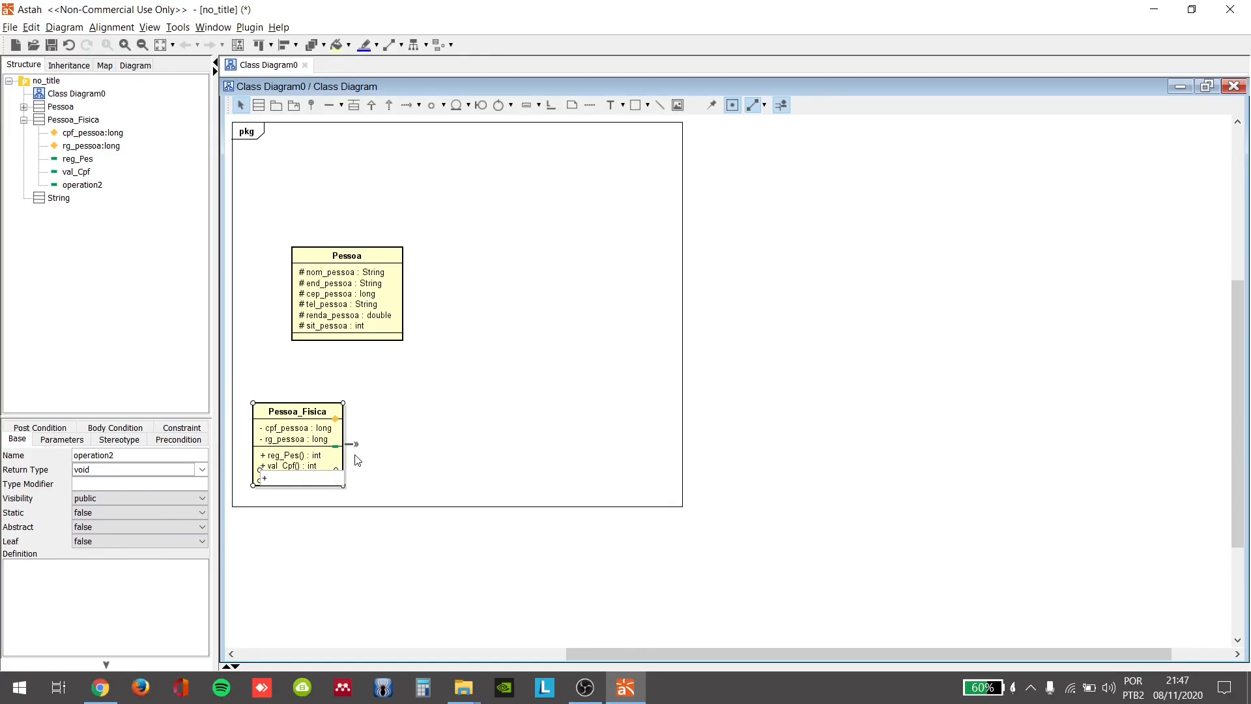
pyautogui.write(' con_Cp')
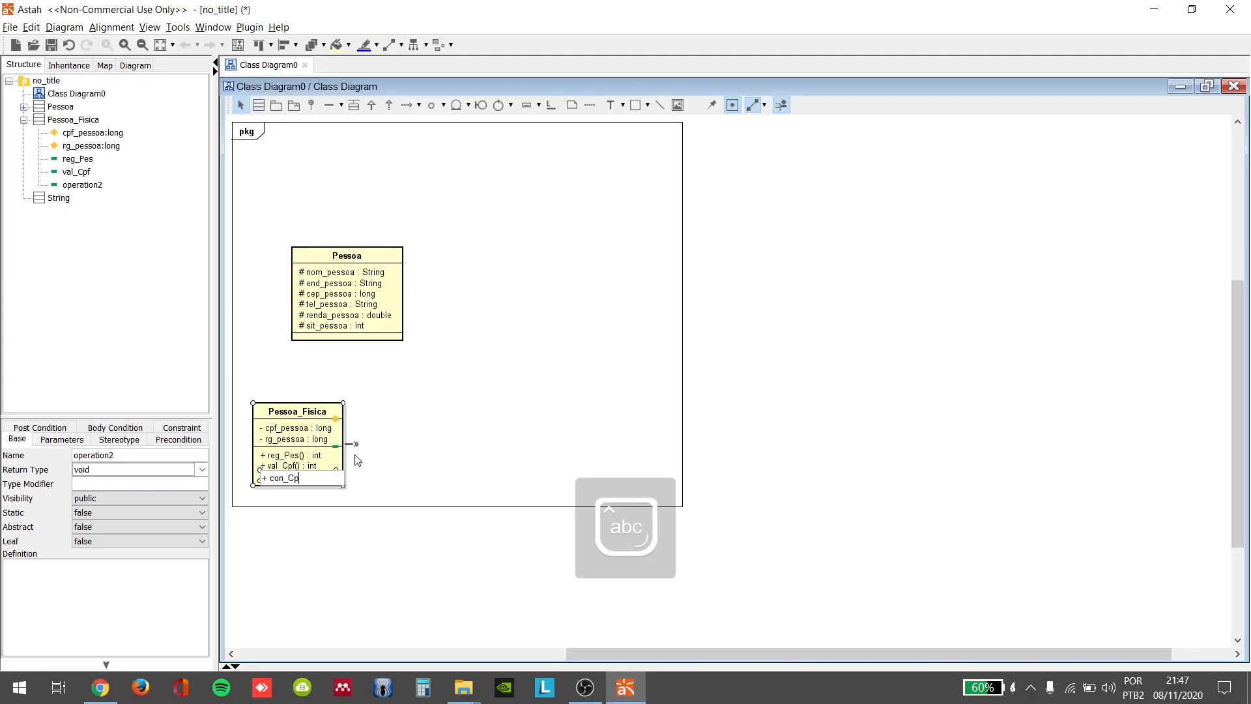
pyautogui.write('f()')
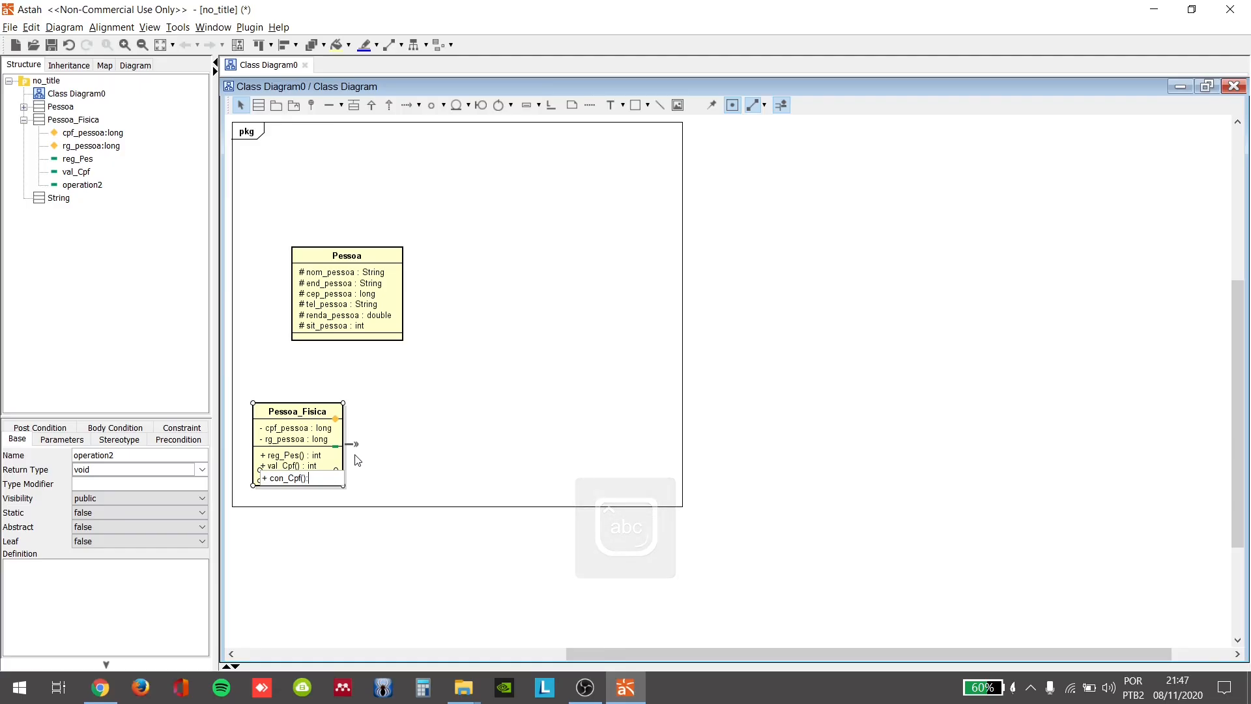
pyautogui.write(': Sti')
pyautogui.press('BackSpace')
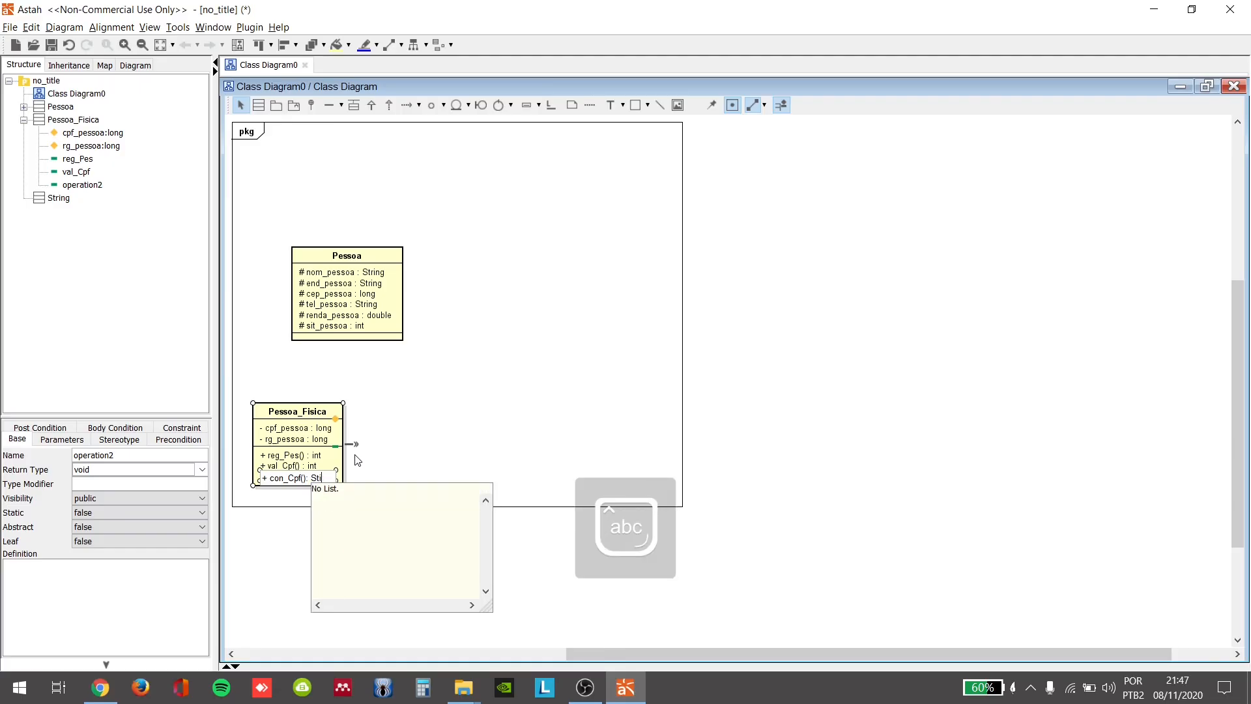
pyautogui.write('r')
pyautogui.press('Return')
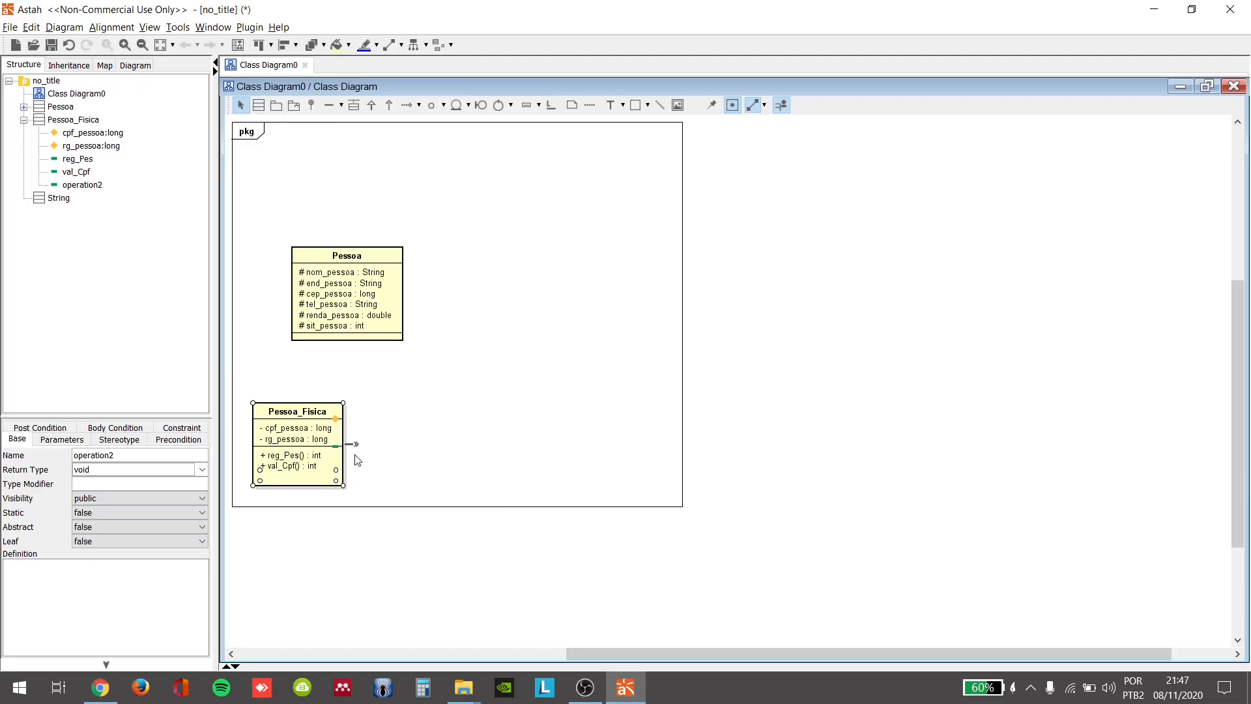
pyautogui.press('Return')
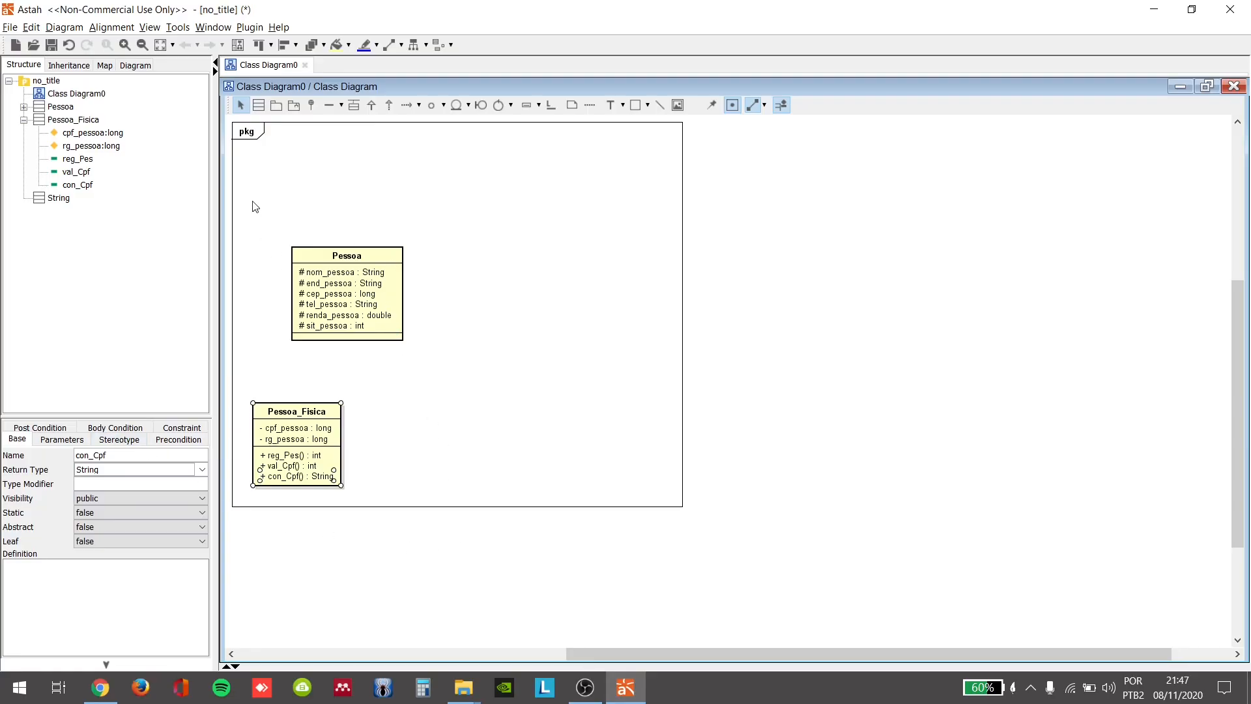
# Step: Place a third class named Pessoa_Juridica to the right of the Pessoa_Fisica class
pyautogui.click(259, 105)
pyautogui.click(388, 417)
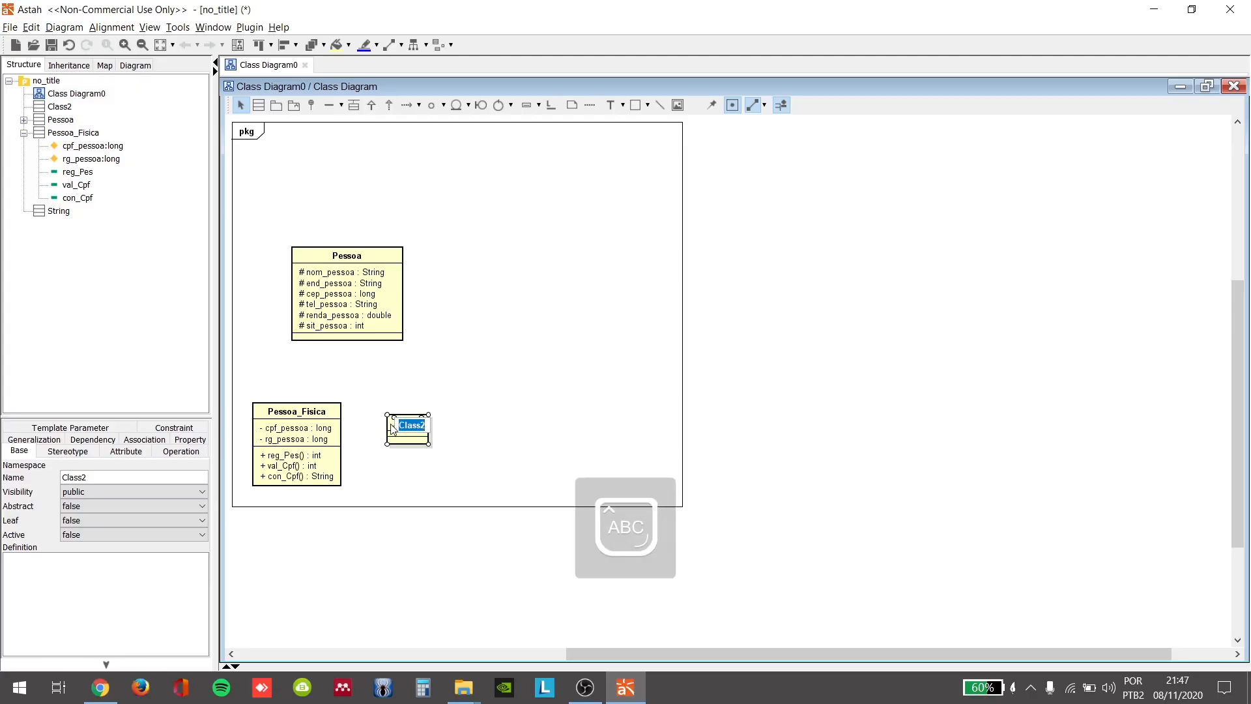
pyautogui.write('Pessoa')
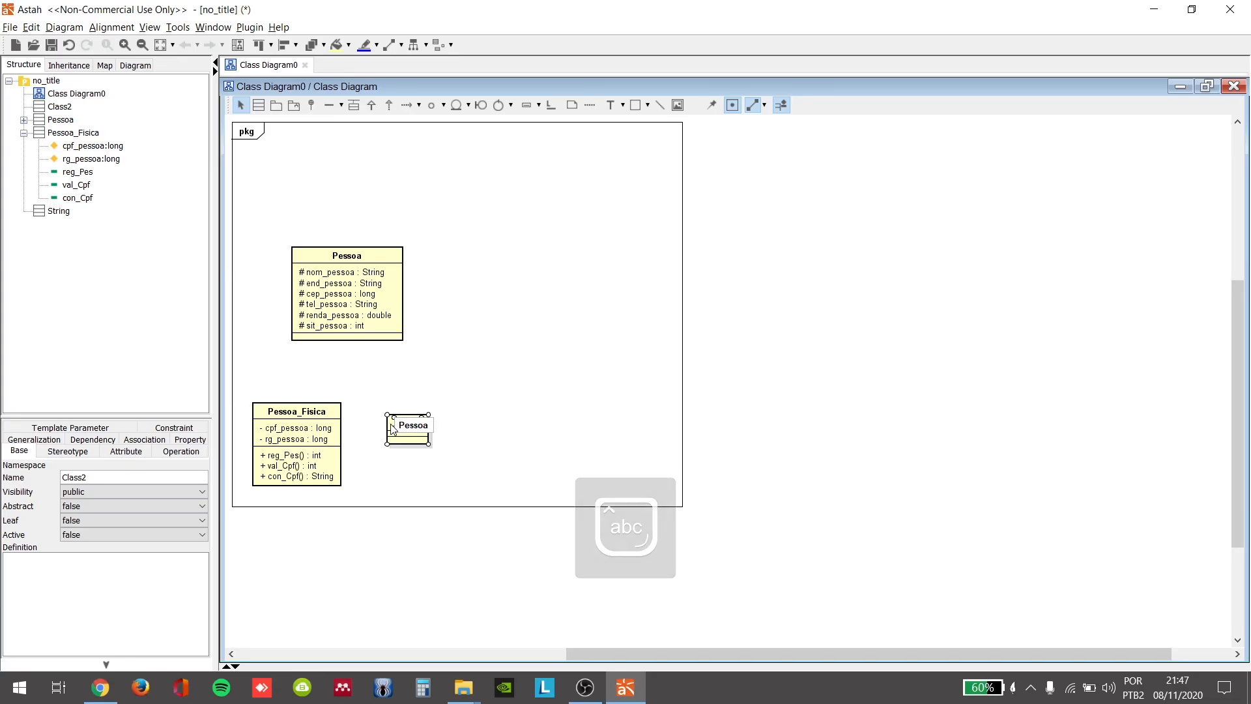
pyautogui.write('_Juridi')
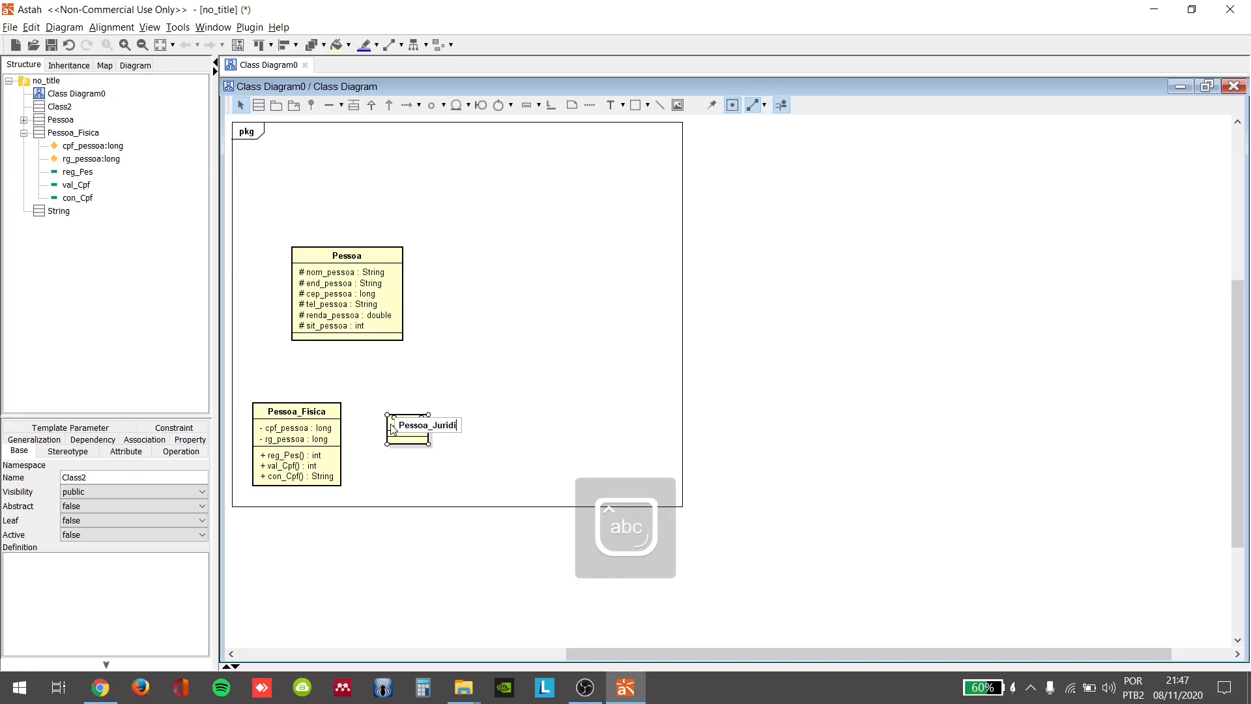
pyautogui.write('ca')
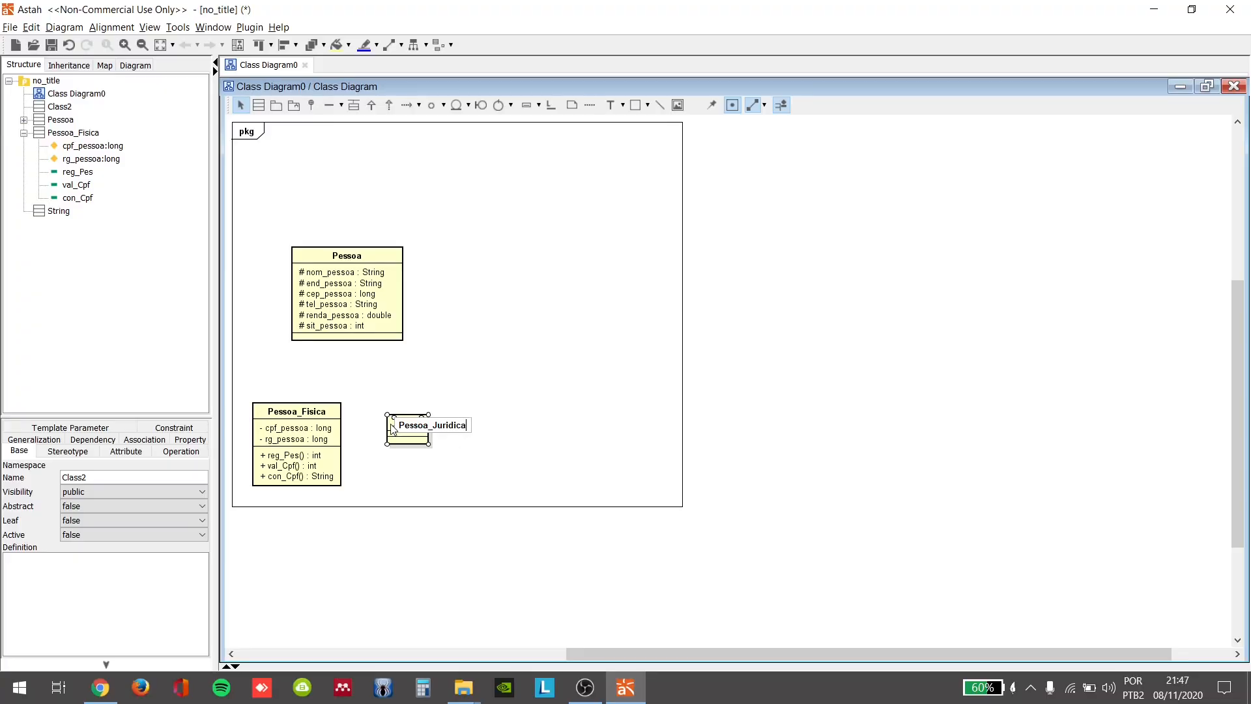
pyautogui.press('Return')
# Step: Add the private attribute cnpj_pessoa of type long to the Pessoa_Juridica class
pyautogui.moveTo(467, 438)
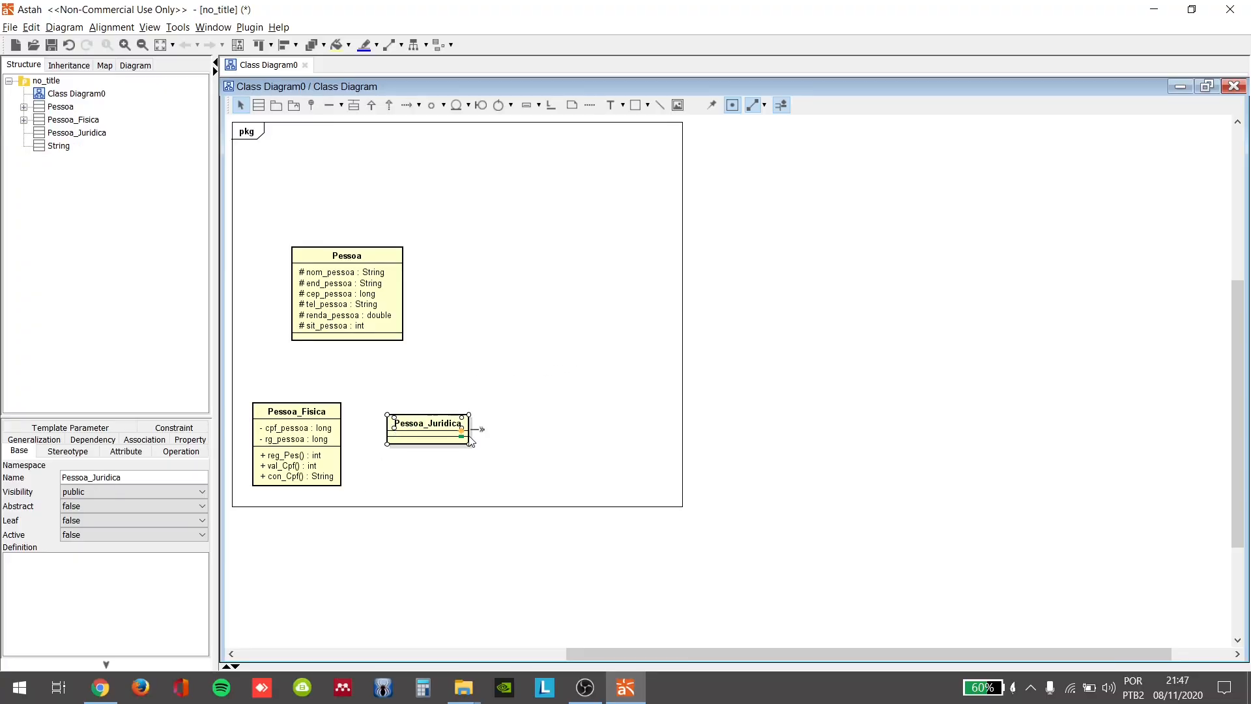
pyautogui.click(462, 430)
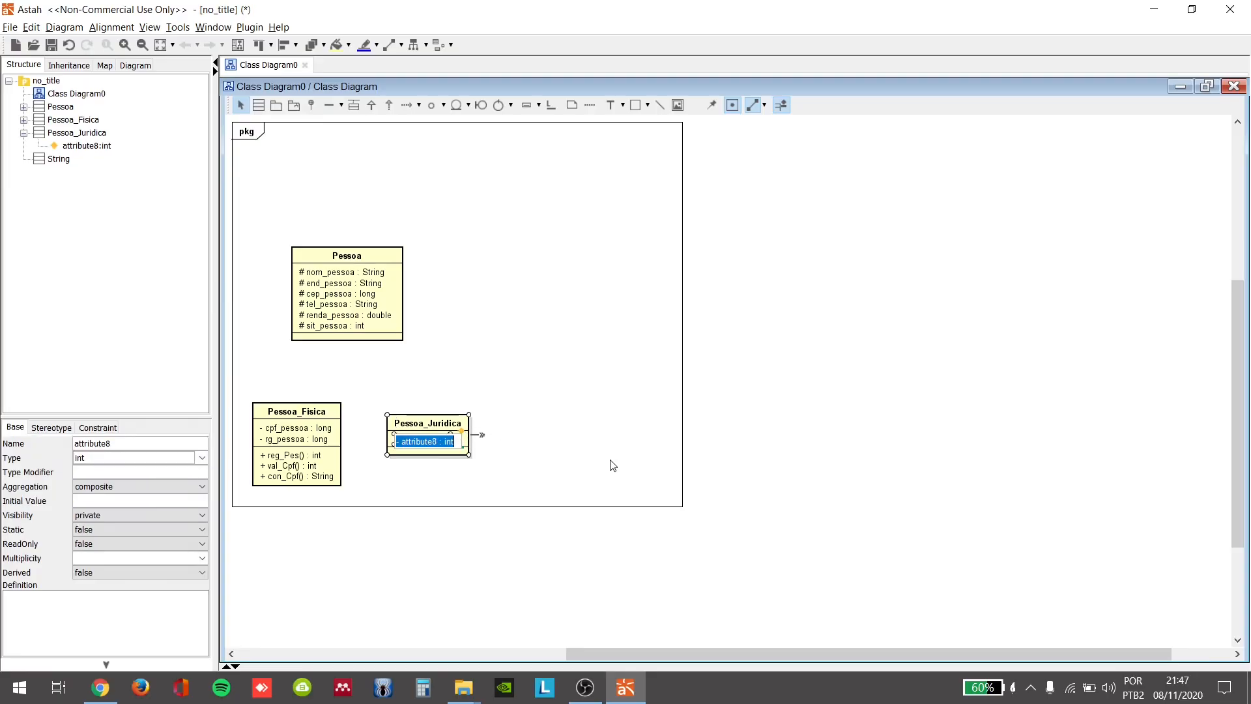
pyautogui.write('-c')
pyautogui.write('npj_pessoa:long')
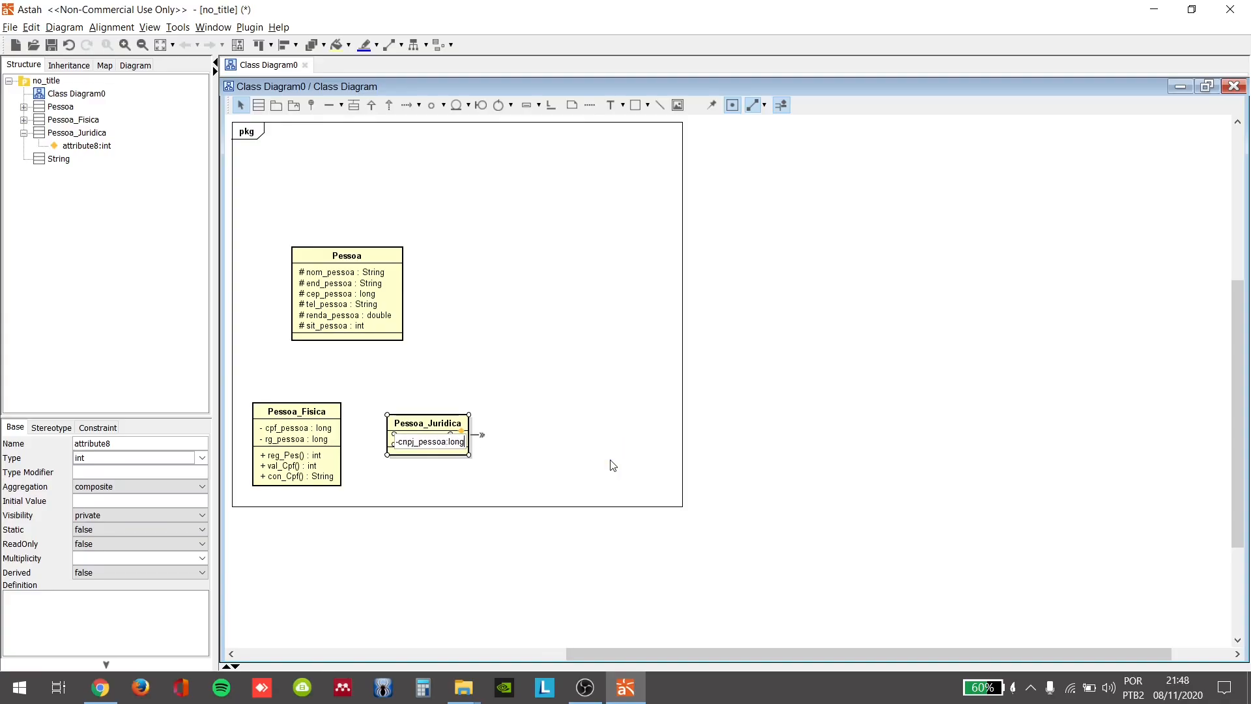
pyautogui.press('Return')
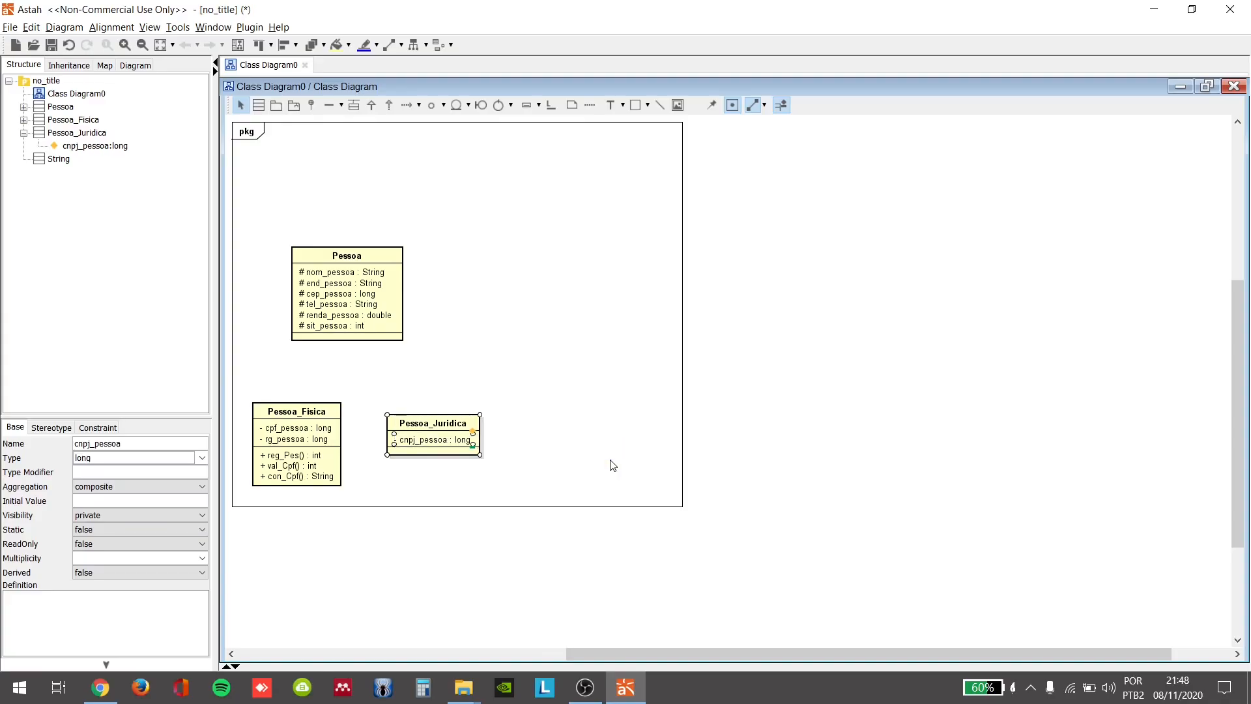
pyautogui.click(473, 431)
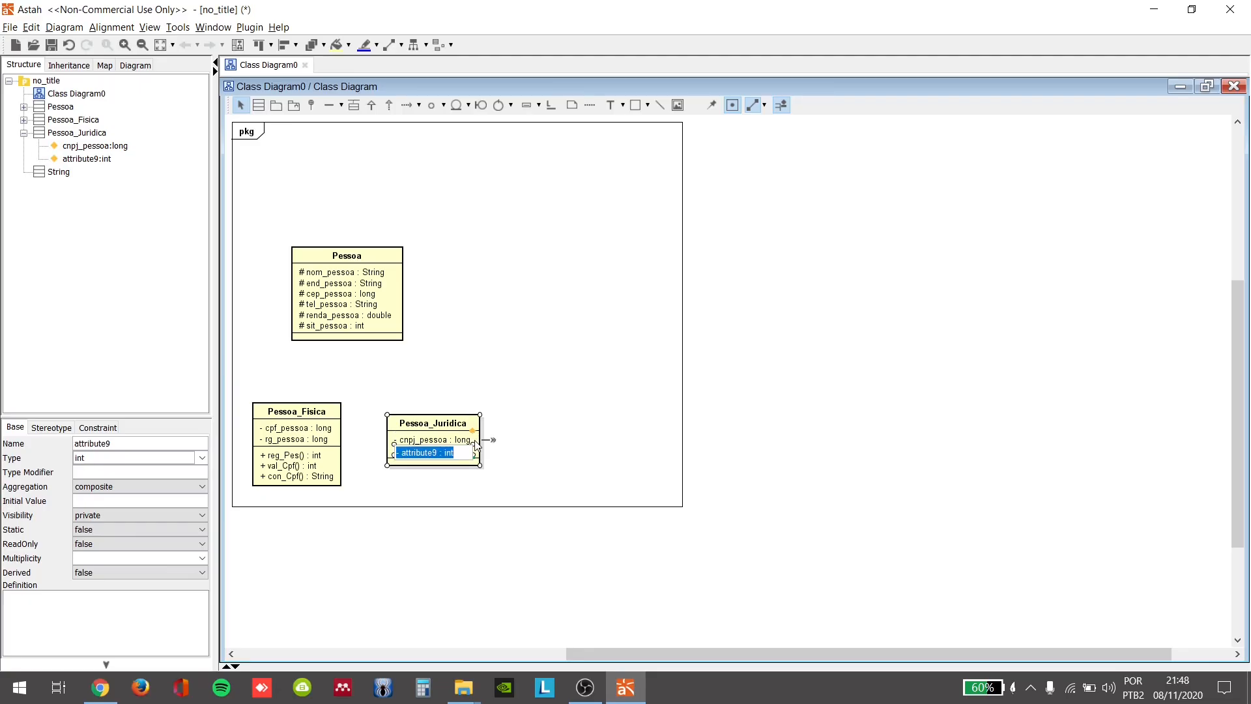
pyautogui.click(518, 456)
pyautogui.hotkey('ctrl', 'z')
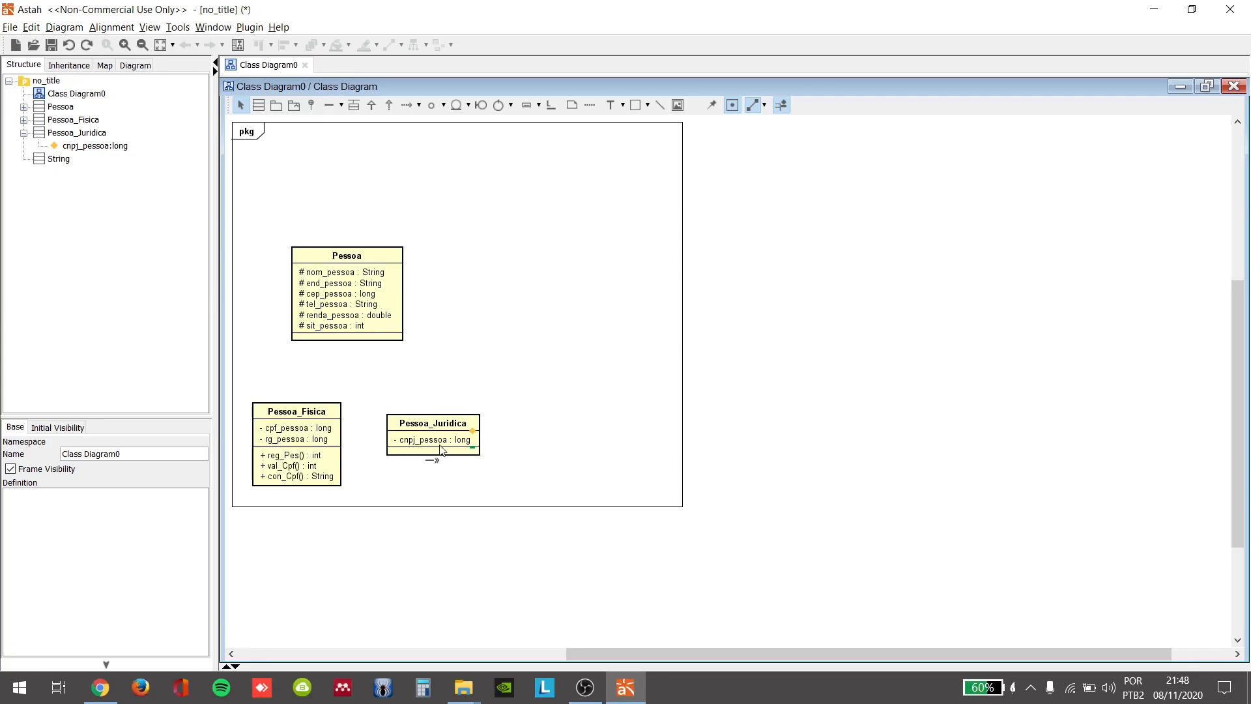
# Step: Add the public operation reg_Pes() with return type int to the Pessoa_Juridica class
pyautogui.click(473, 449)
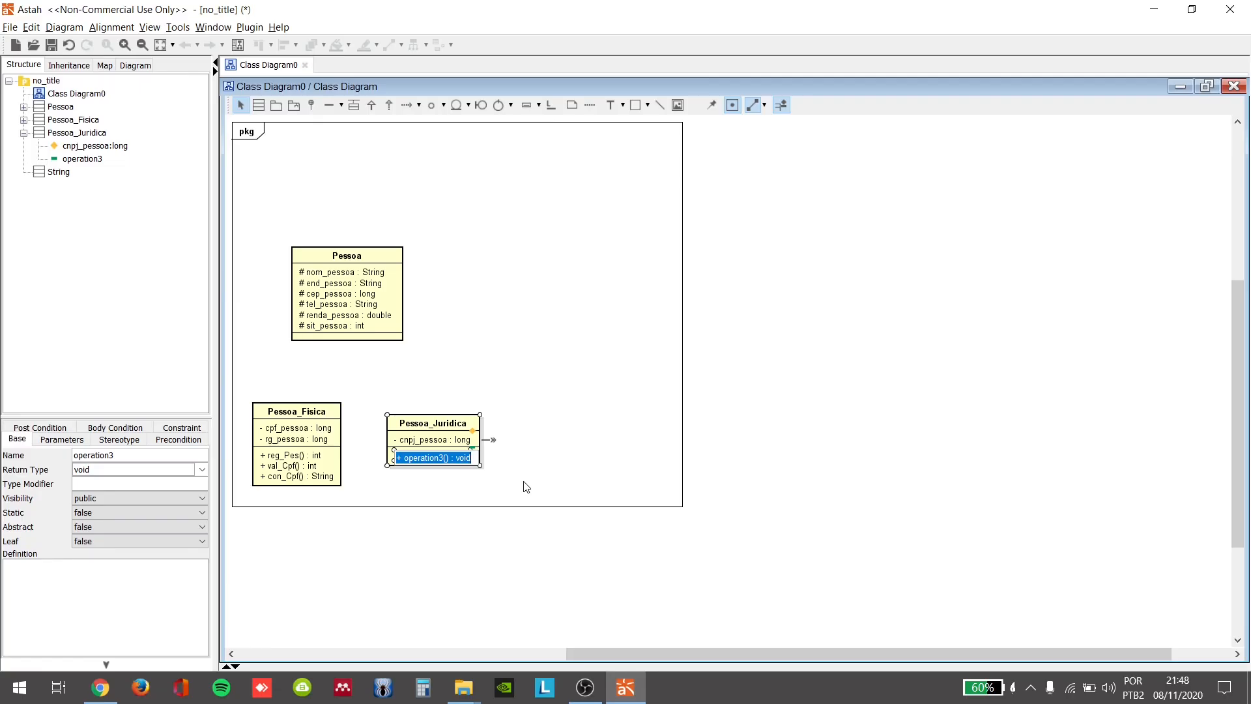
pyautogui.write('+')
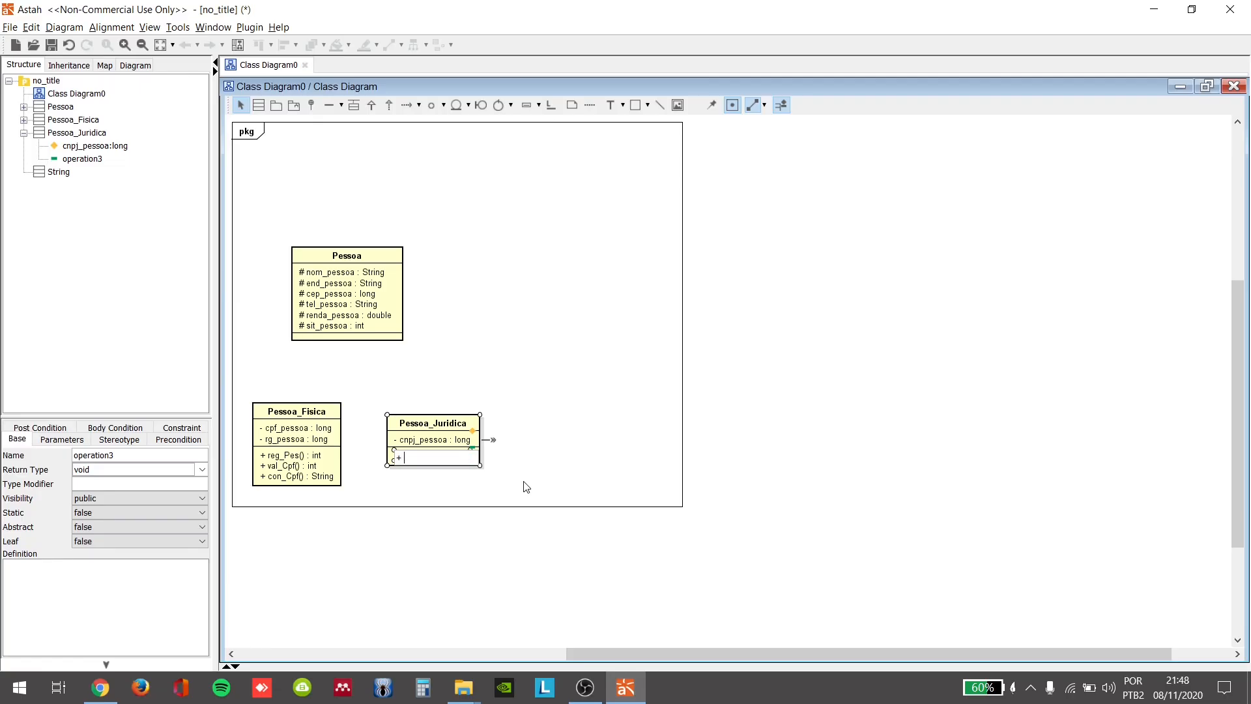
pyautogui.write(' reg_Pe')
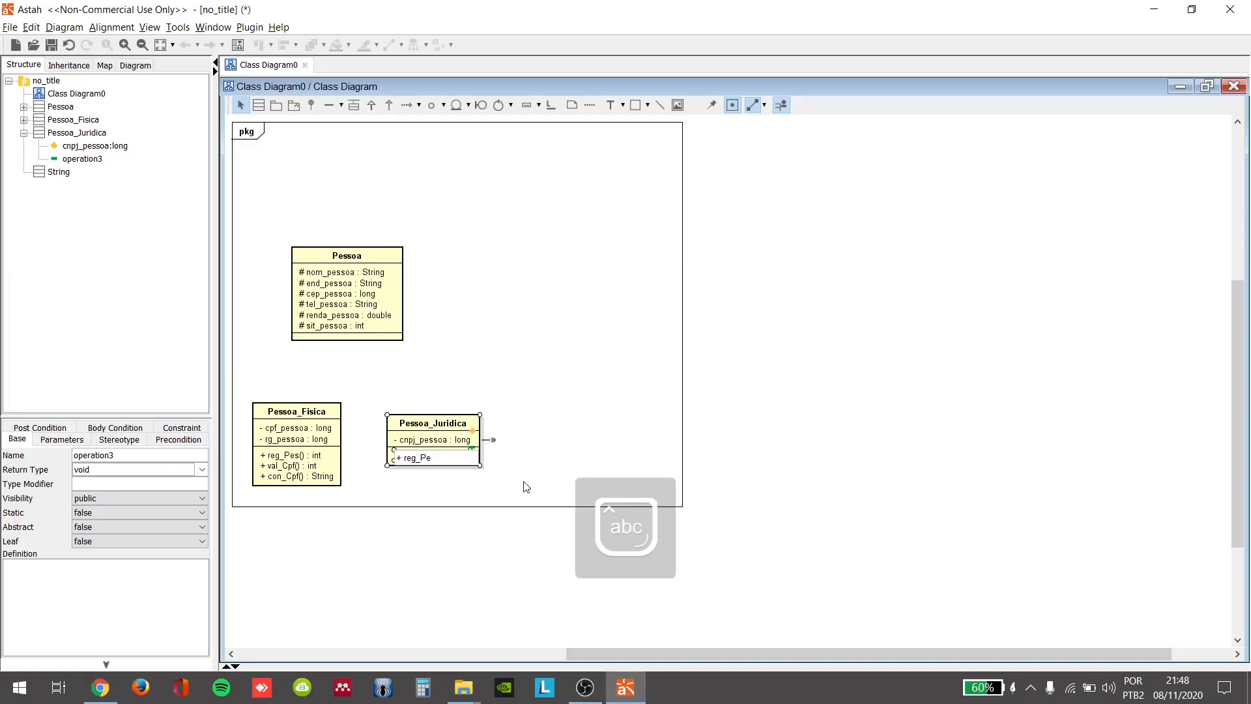
pyautogui.write('s() :')
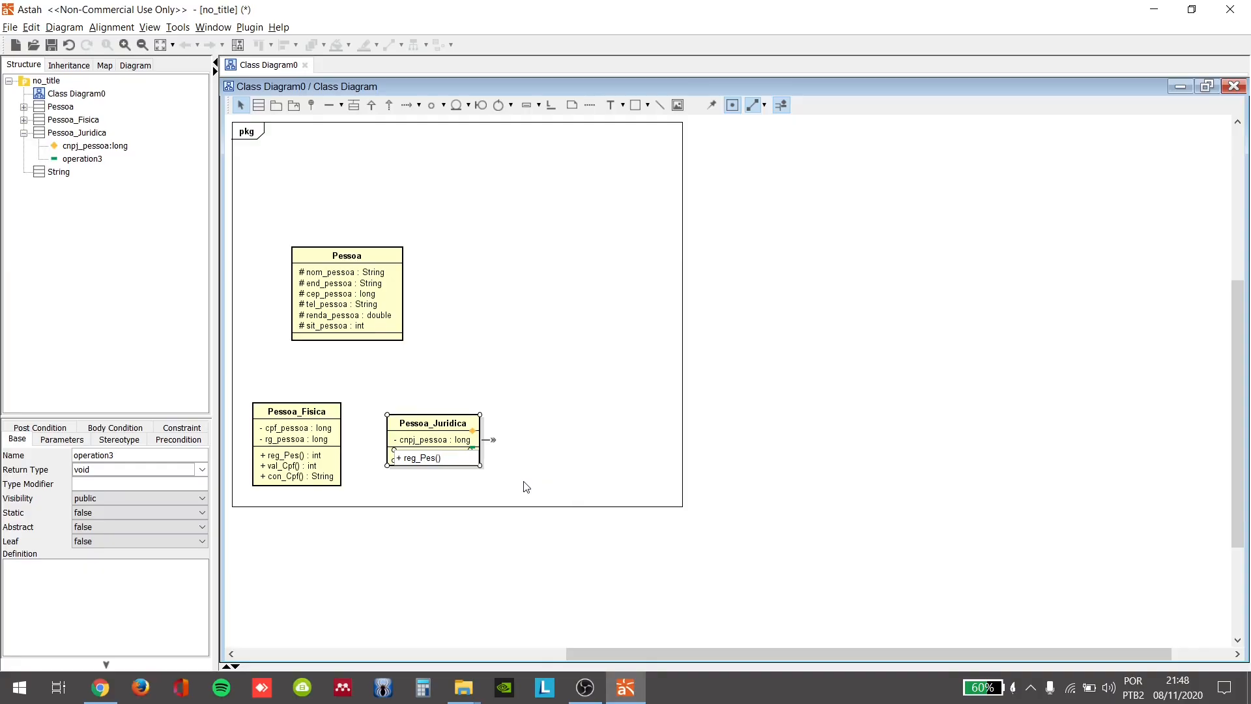
pyautogui.write(' int')
pyautogui.press('Return')
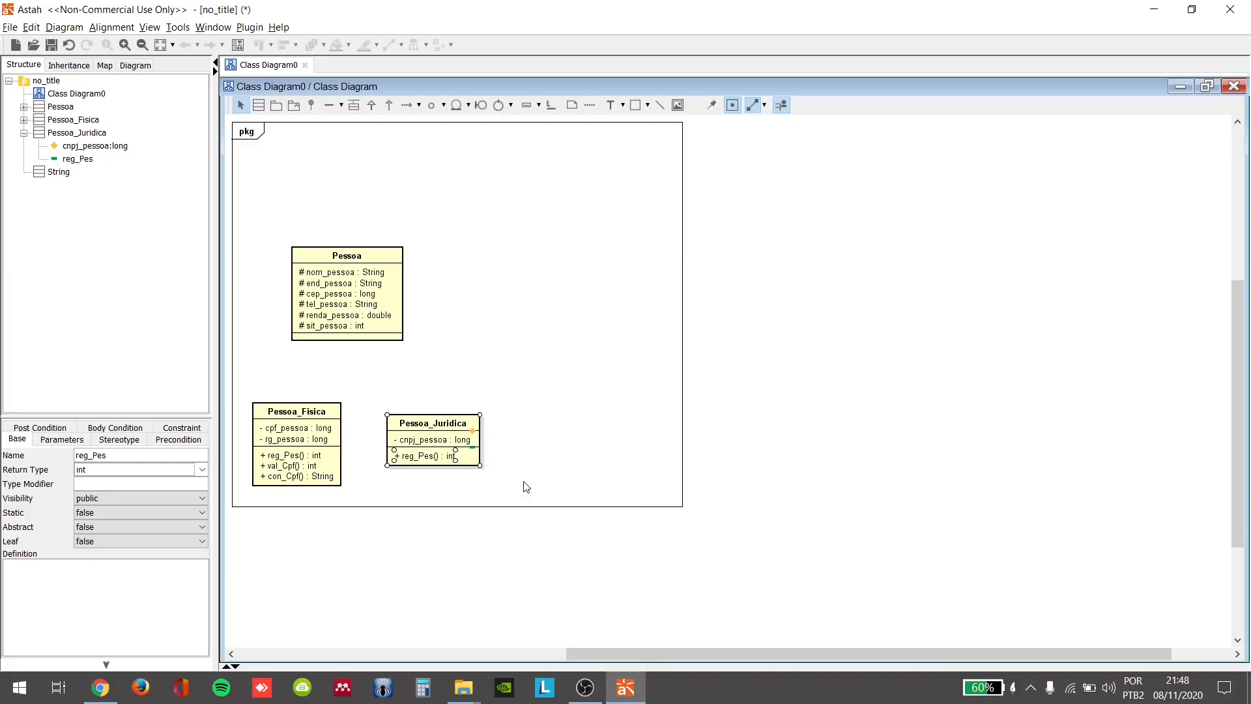
# Step: Add the public operation val_Cnpj() with return type int to the Pessoa_Juridica class
pyautogui.click(472, 447)
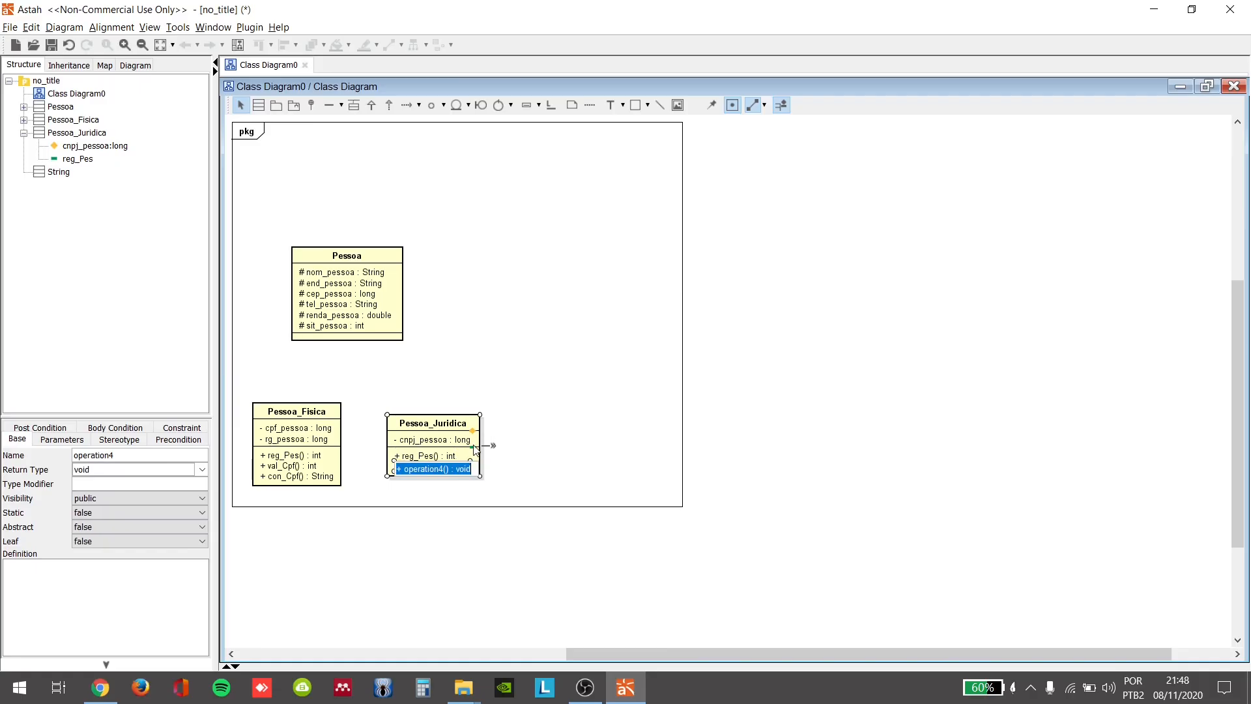
pyautogui.write('+')
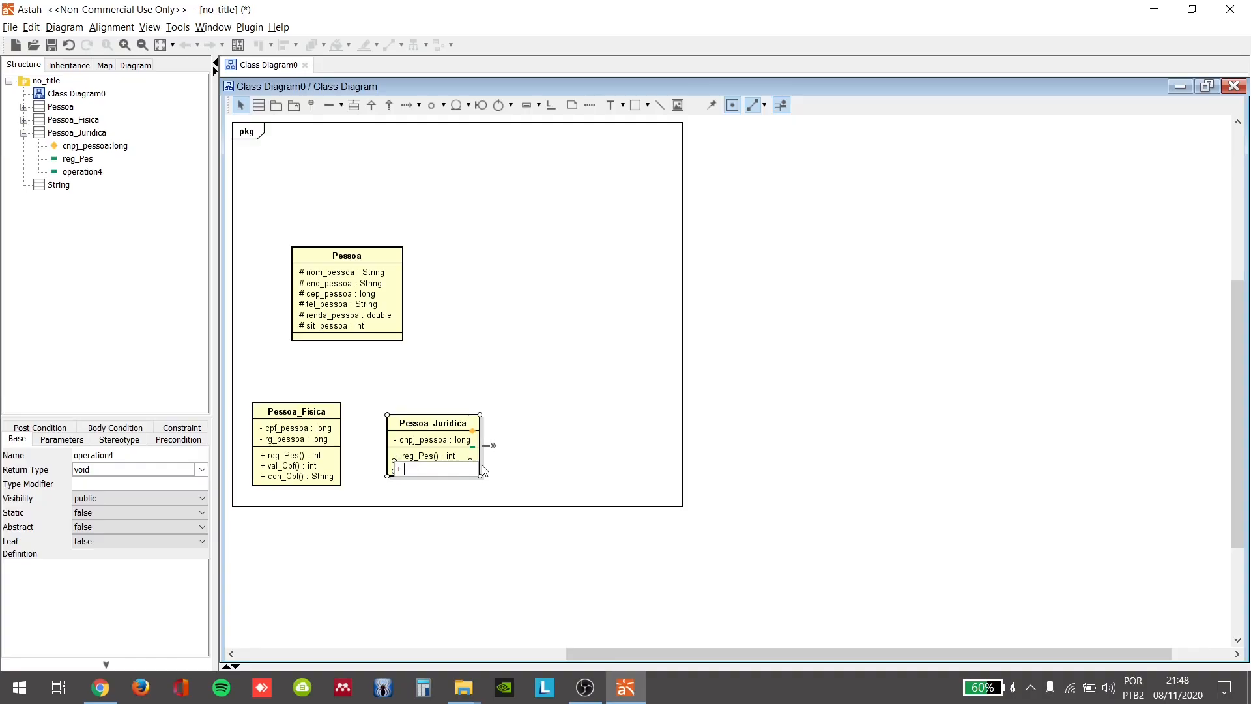
pyautogui.write(' val_')
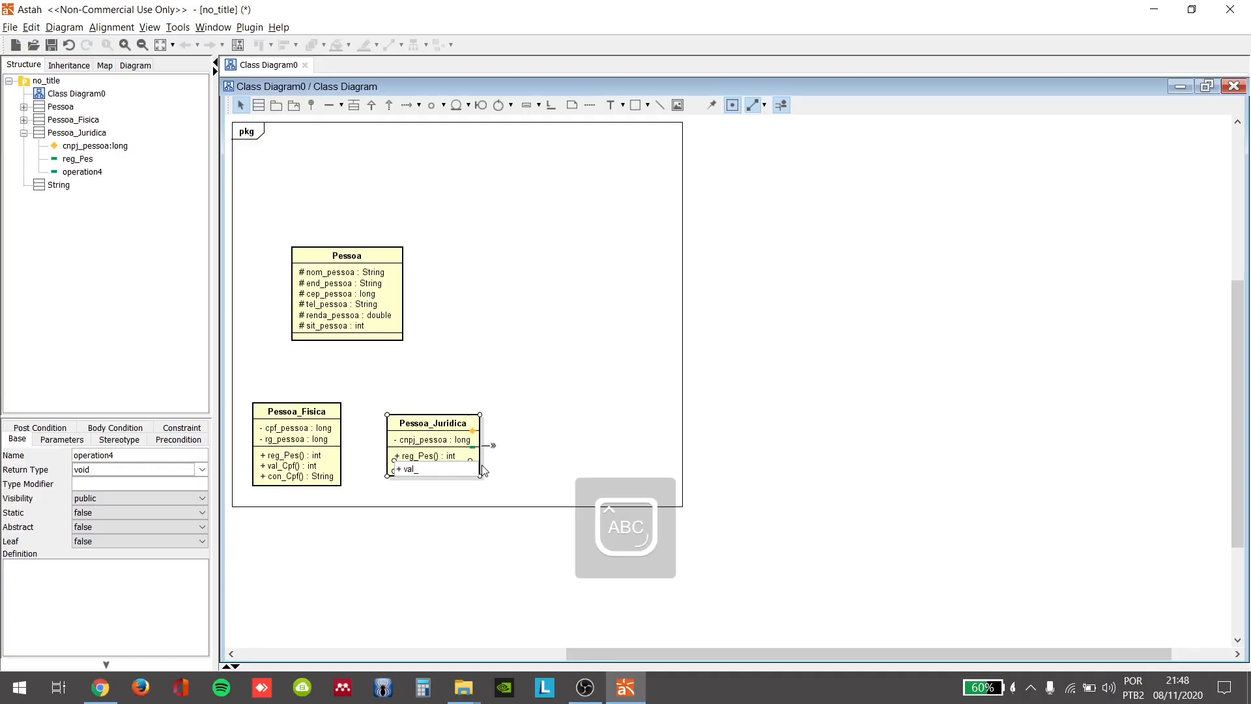
pyautogui.write('Cnpj')
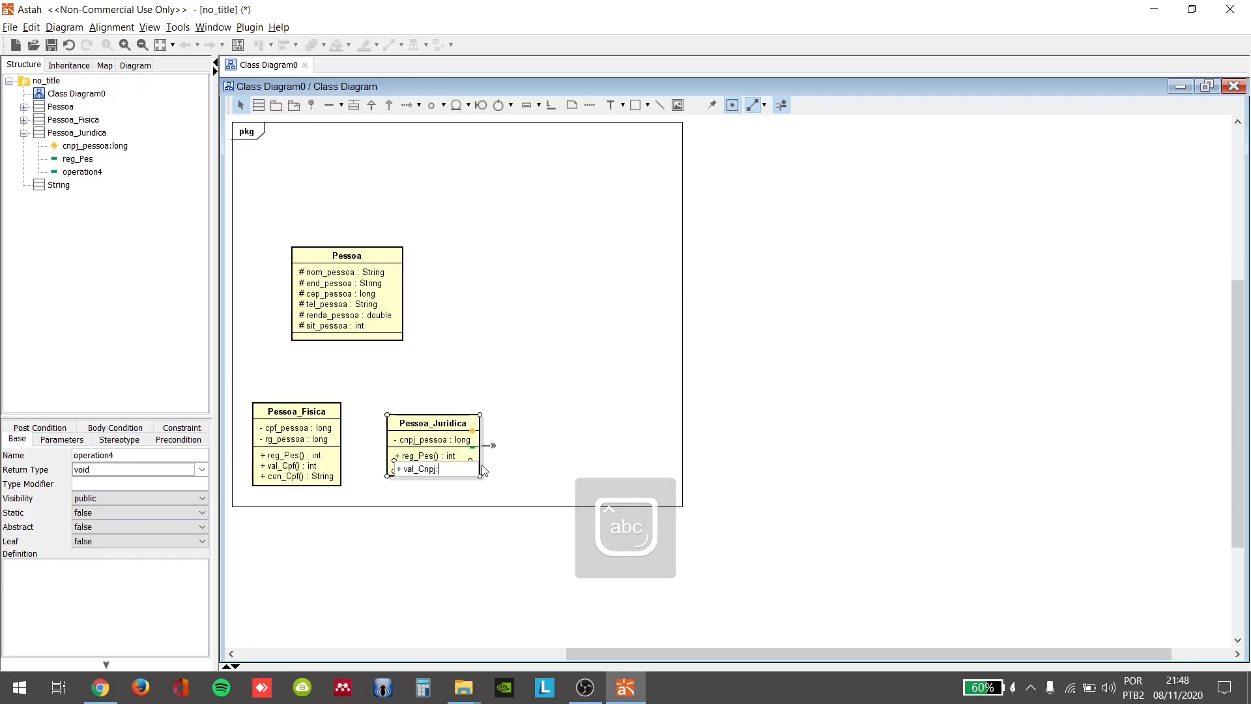
pyautogui.write(': int')
pyautogui.press('Return')
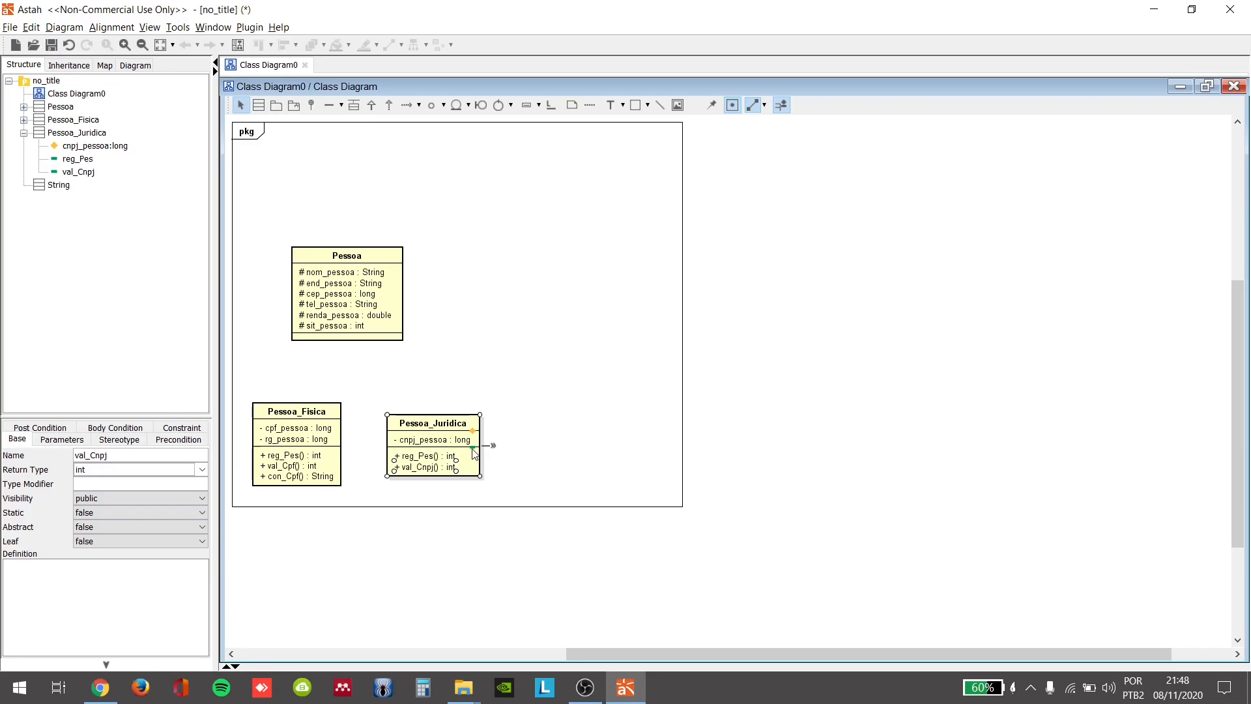
# Step: Add the public operation con_Cnpj() with return type int to the Pessoa_Juridica class
pyautogui.click(472, 448)
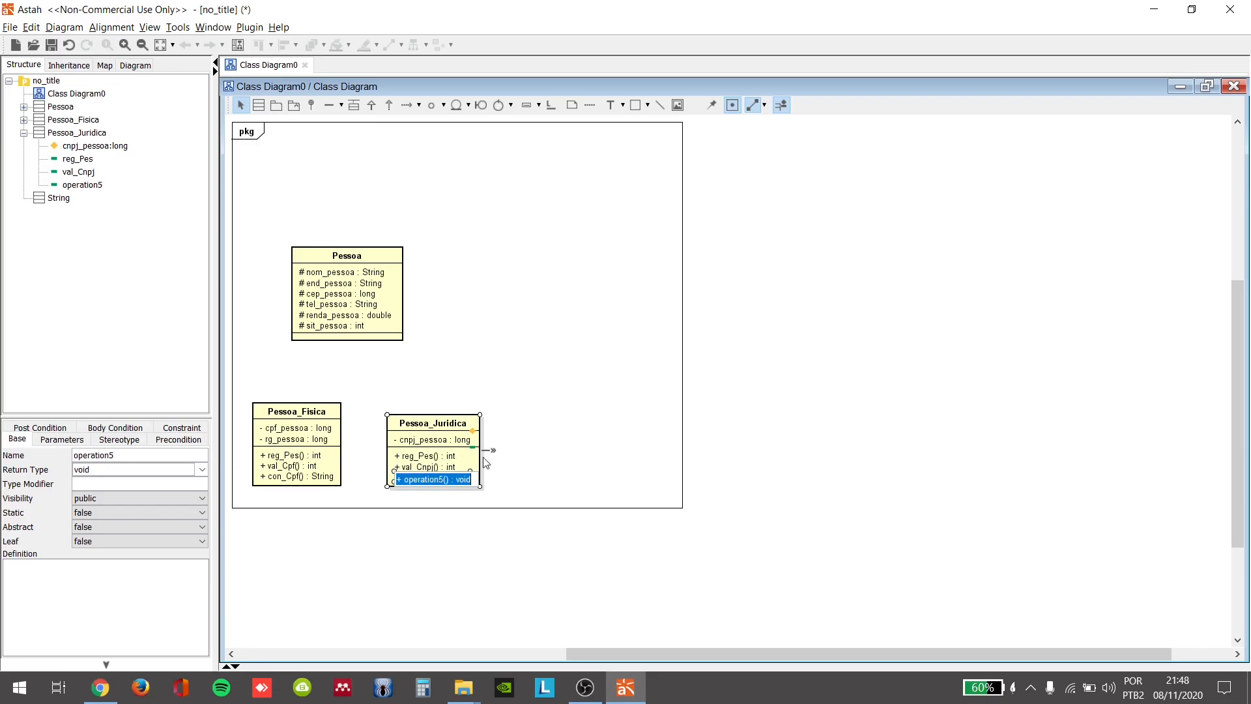
pyautogui.write('+co')
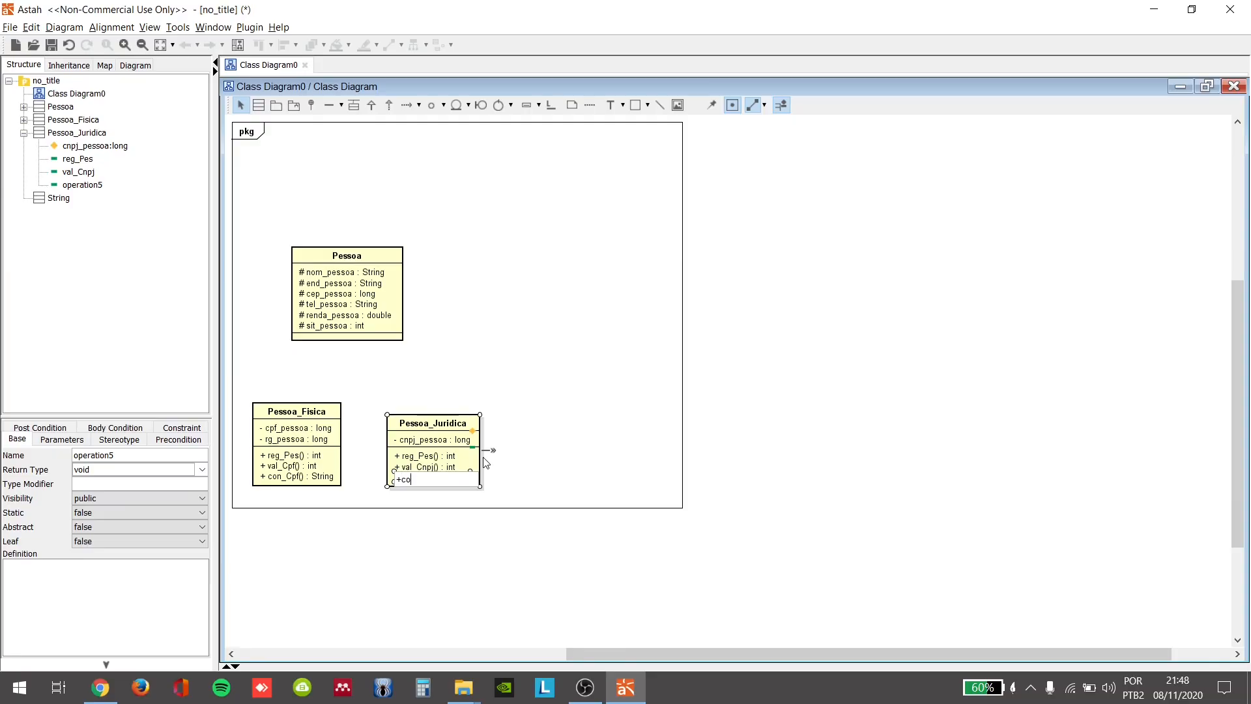
pyautogui.write('n_Cn')
pyautogui.write('pj:')
pyautogui.write('():')
pyautogui.write('int')
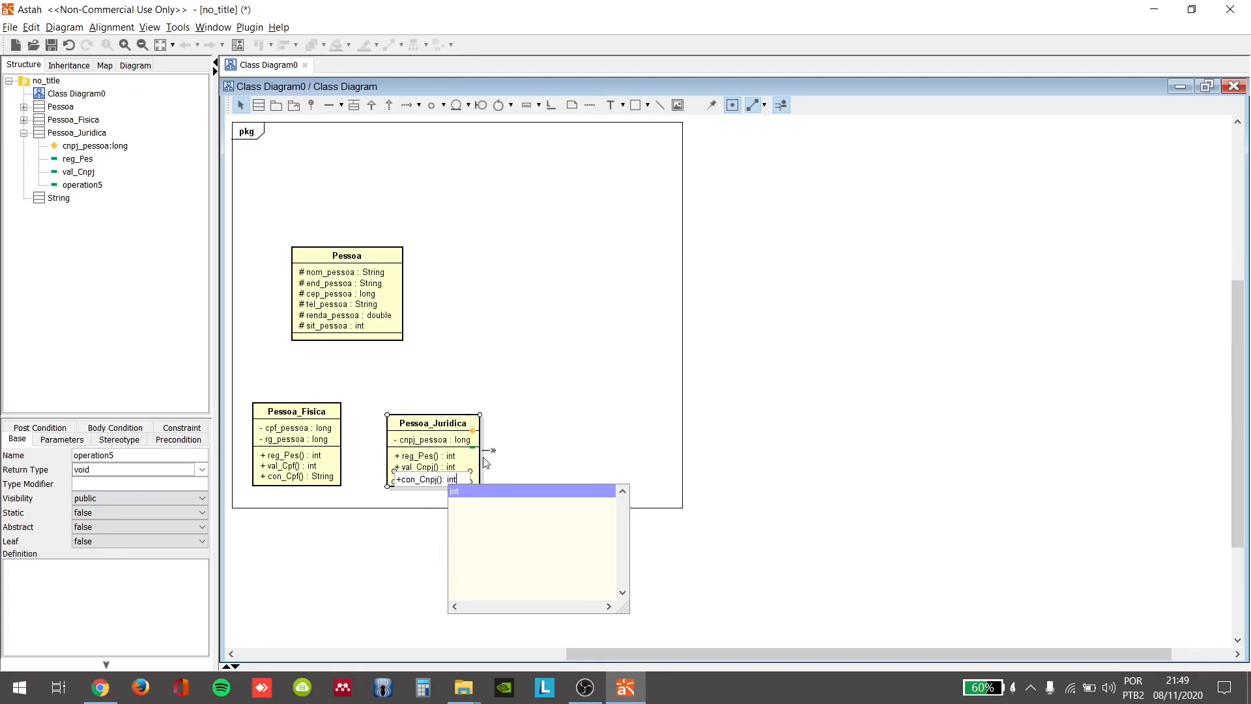
pyautogui.press('Return')
pyautogui.press('Return')
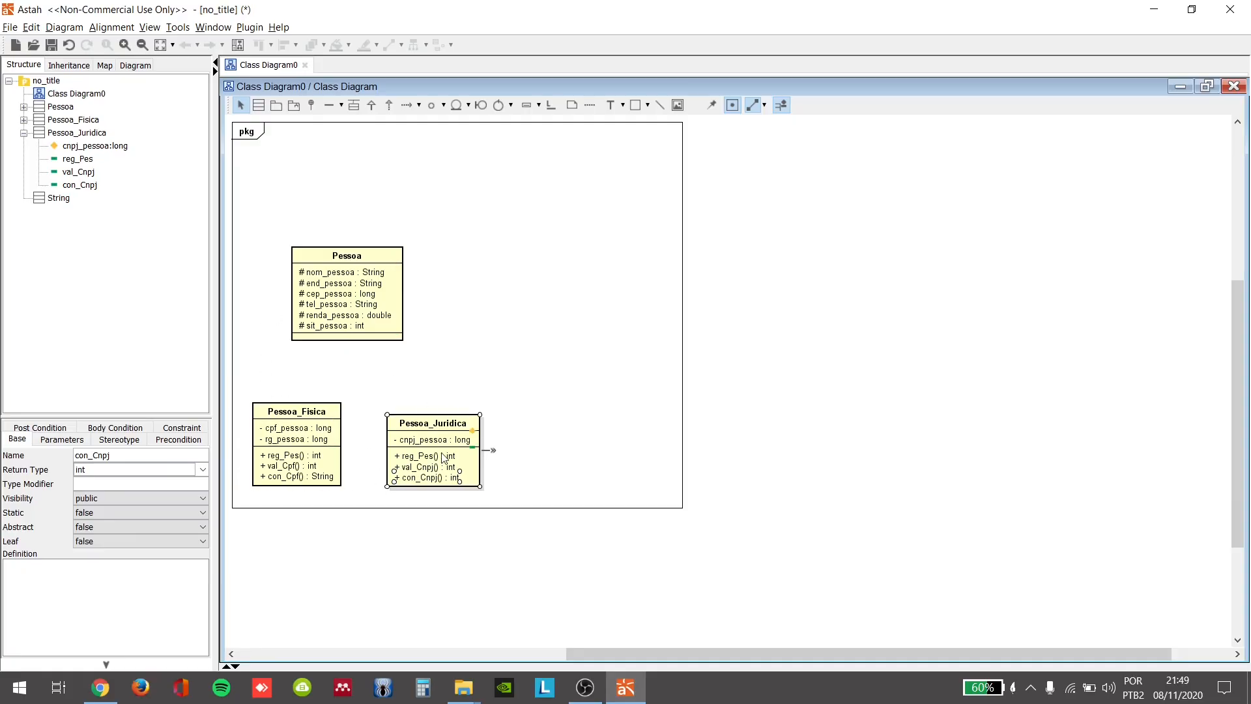
# Step: Move the three classes lower in the diagram frame, with Pessoa centred above Pessoa_Fisica and Pessoa_Juridica
pyautogui.moveTo(442, 457); pyautogui.dragTo(432, 446)
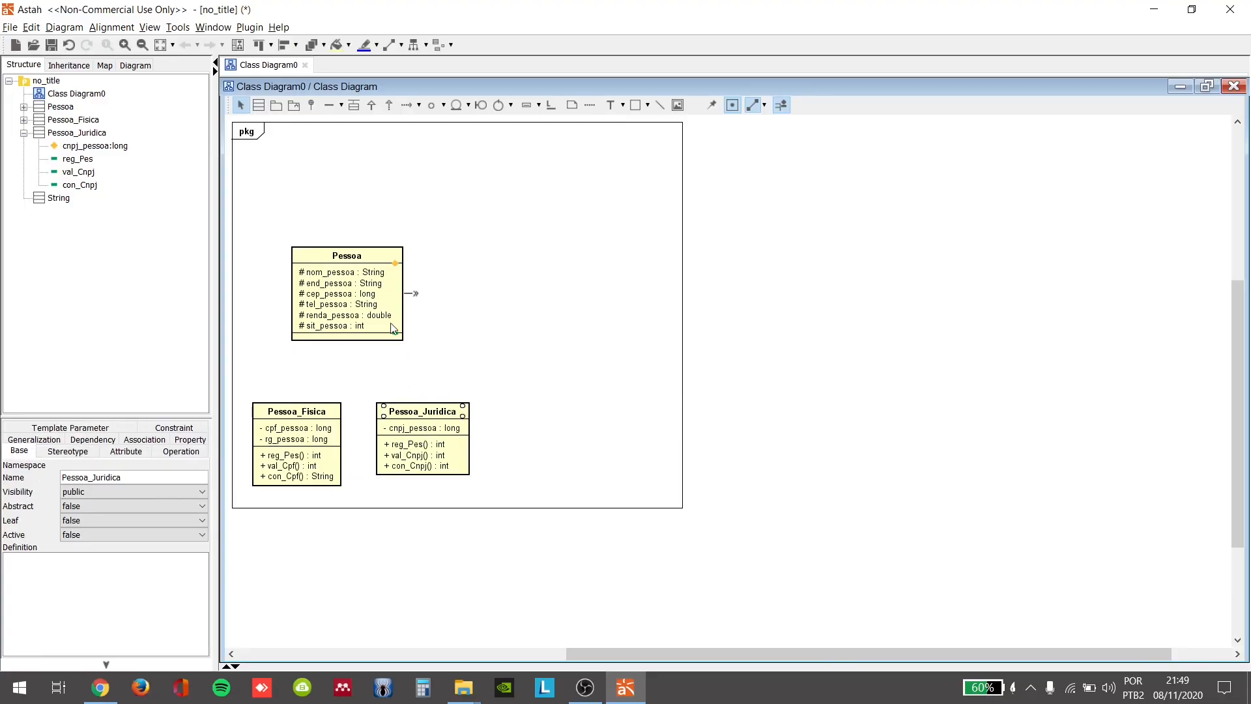
pyautogui.moveTo(393, 328); pyautogui.dragTo(397, 351)
pyautogui.moveTo(316, 421); pyautogui.dragTo(337, 523)
pyautogui.moveTo(421, 468); pyautogui.dragTo(464, 545)
pyautogui.moveTo(413, 355); pyautogui.dragTo(419, 410)
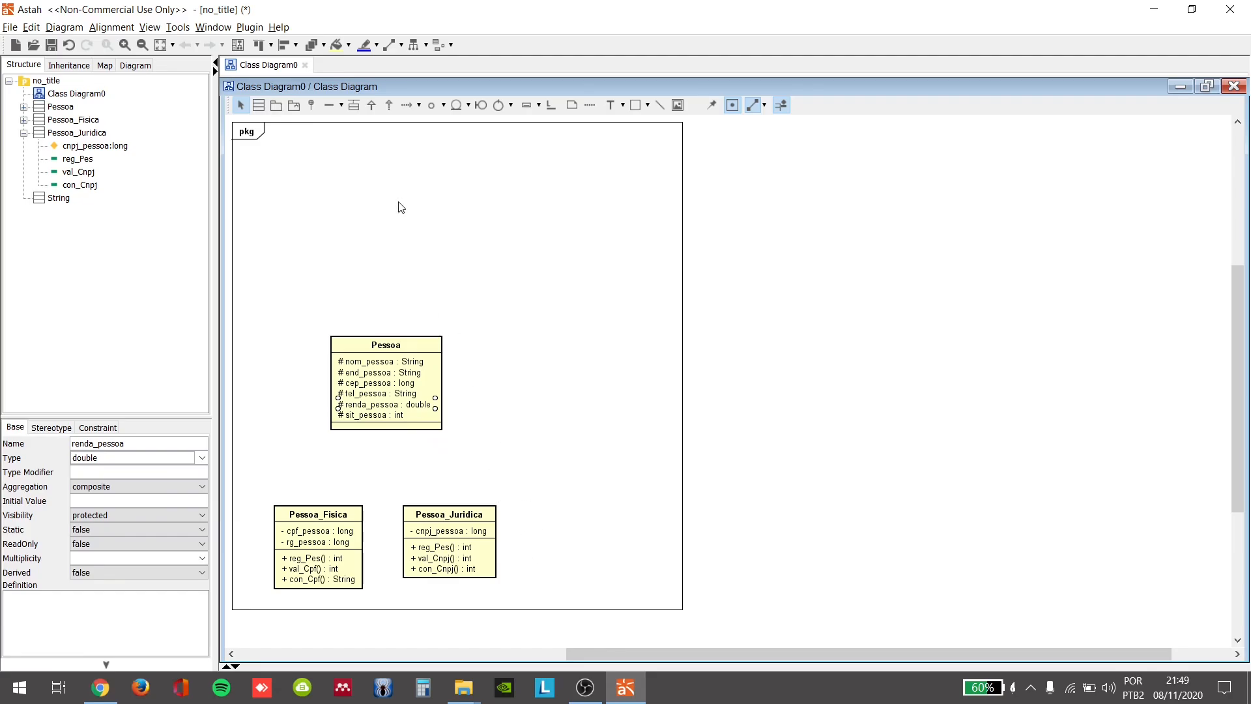
# Step: Draw generalization arrows from Pessoa_Fisica and from Pessoa_Juridica up to the Pessoa class
pyautogui.click(371, 106)
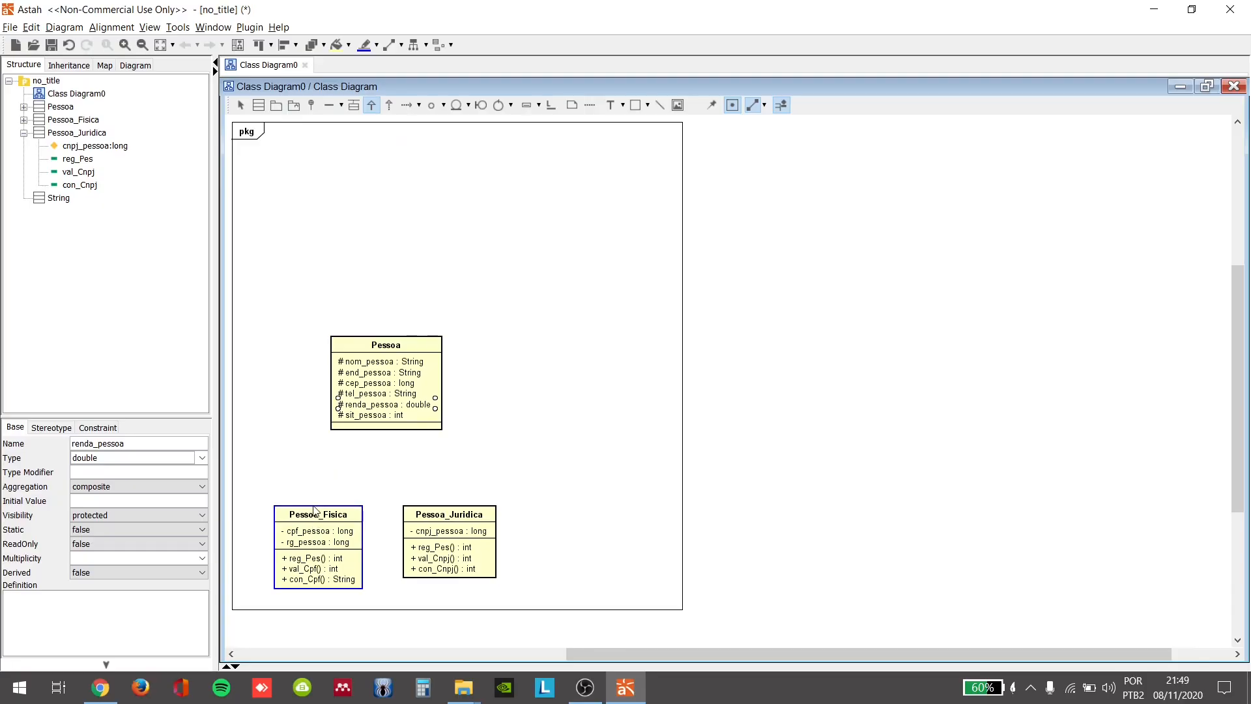
pyautogui.moveTo(314, 508); pyautogui.dragTo(378, 428)
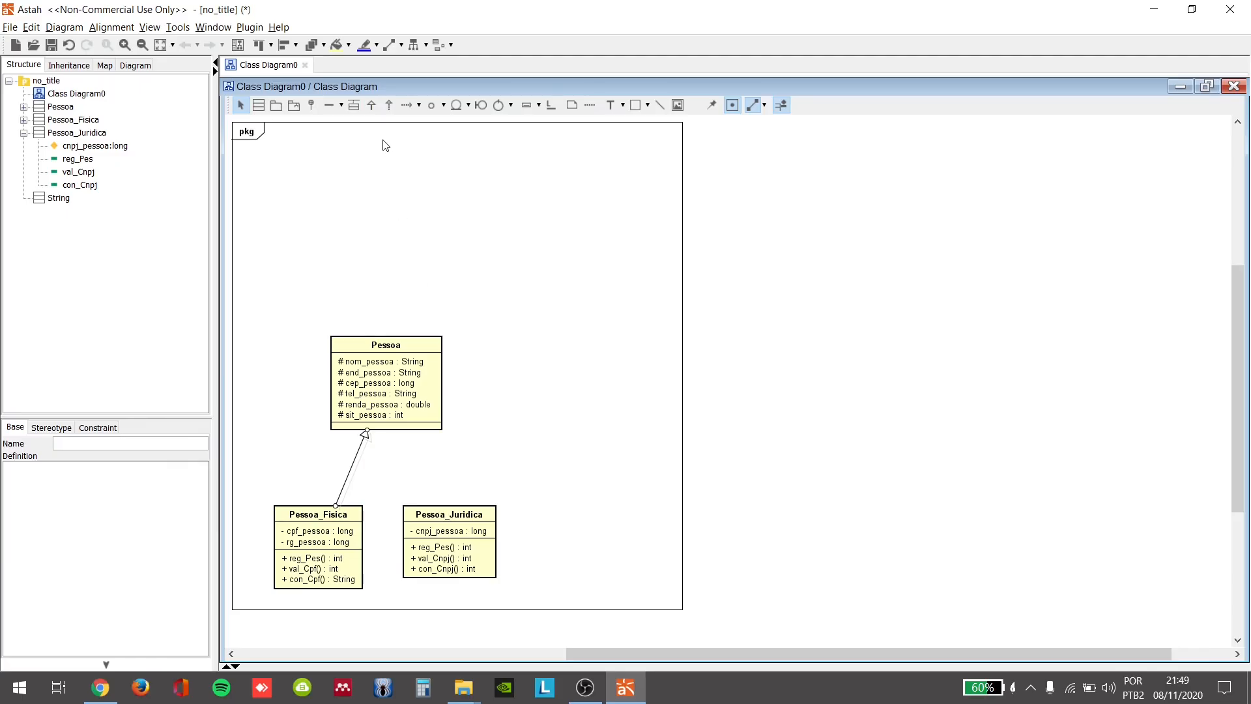
pyautogui.click(371, 104)
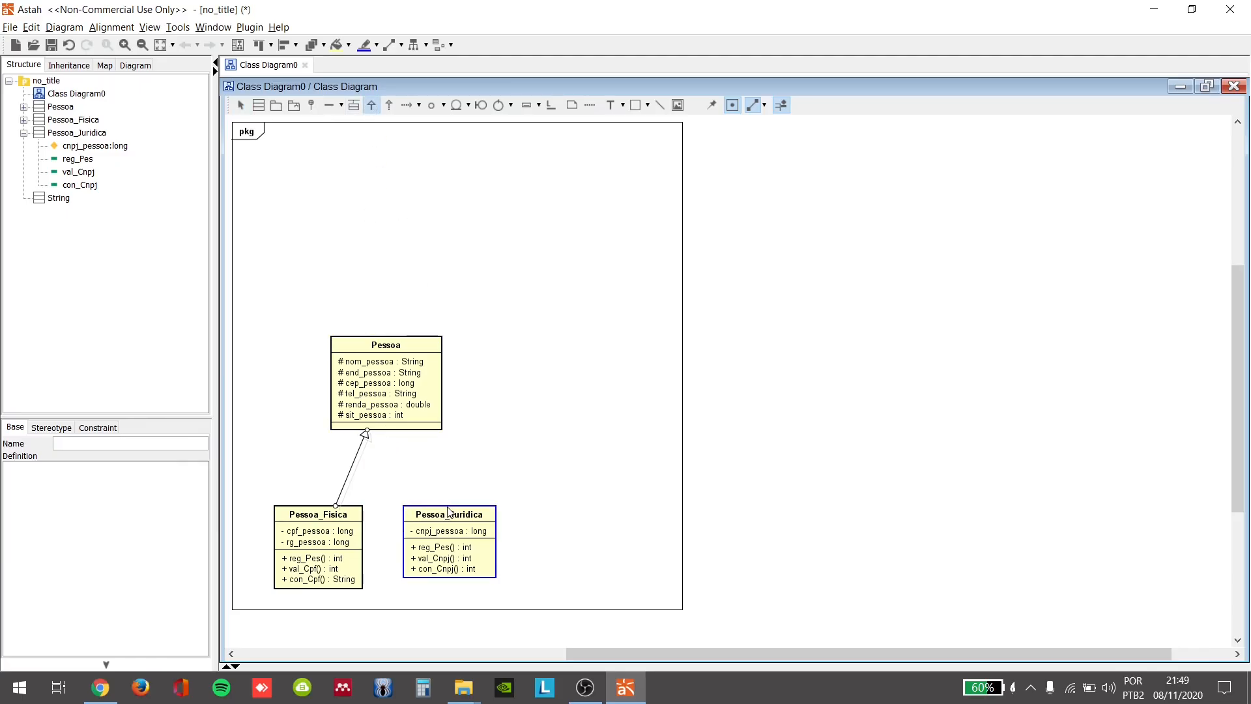
pyautogui.moveTo(449, 512); pyautogui.dragTo(406, 433)
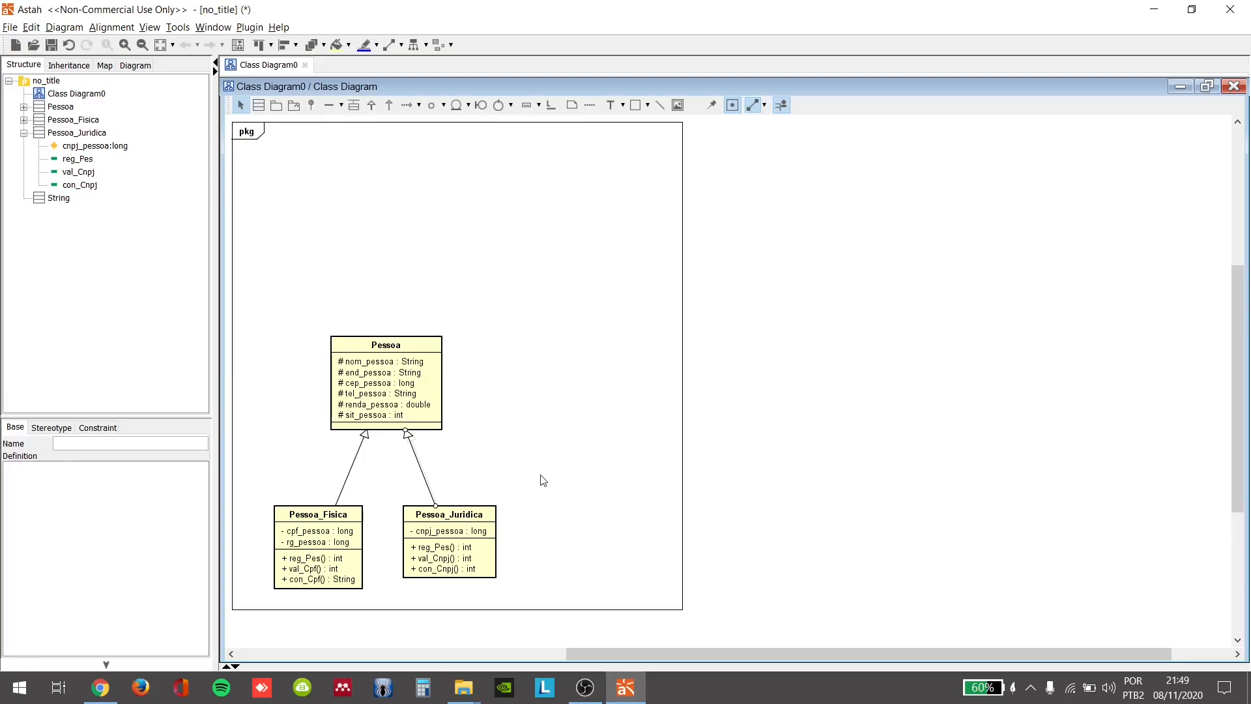
pyautogui.click(518, 480)
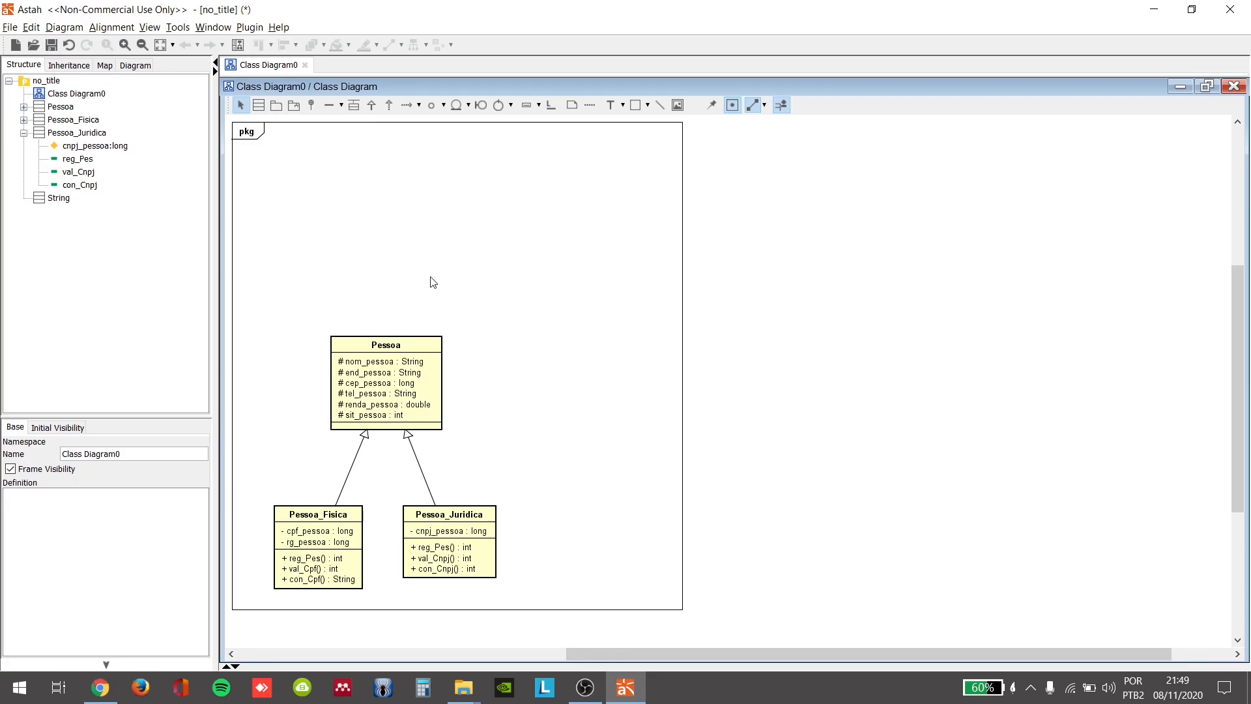
# Step: Add a class named Conta_Comum and position it well to the right of Pessoa, level with its top edge
pyautogui.click(259, 106)
pyautogui.click(649, 371)
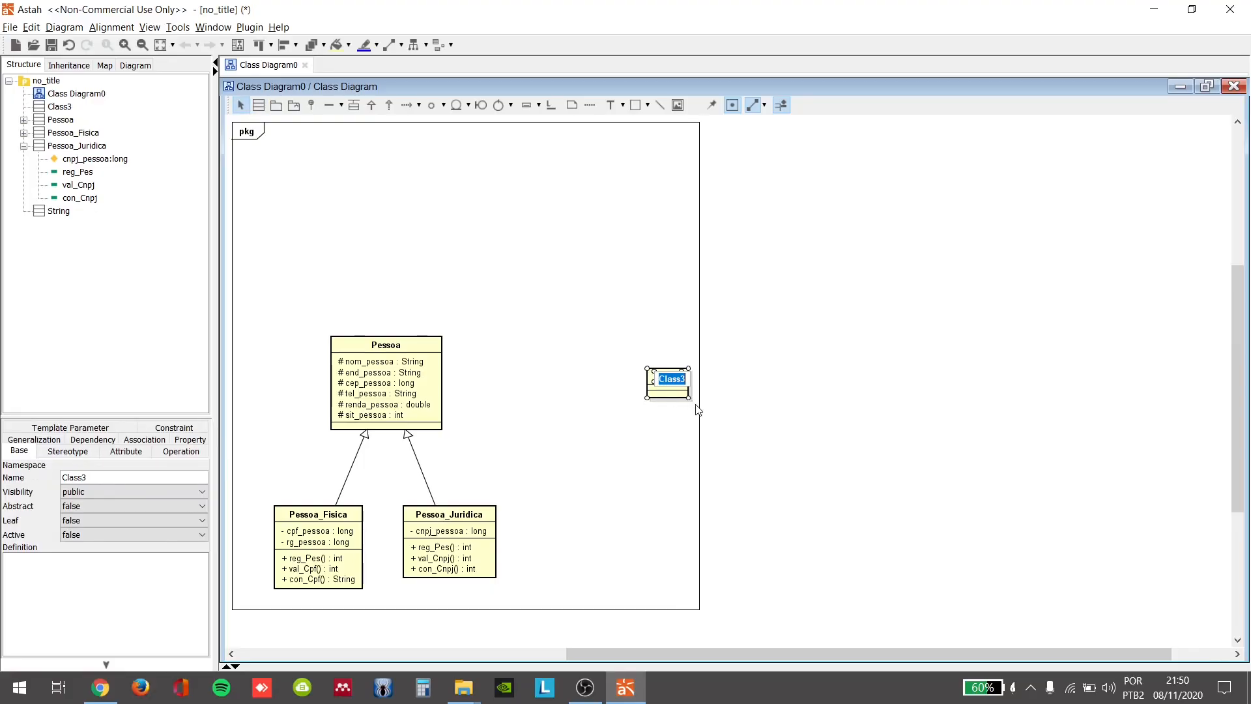
pyautogui.write('Conta')
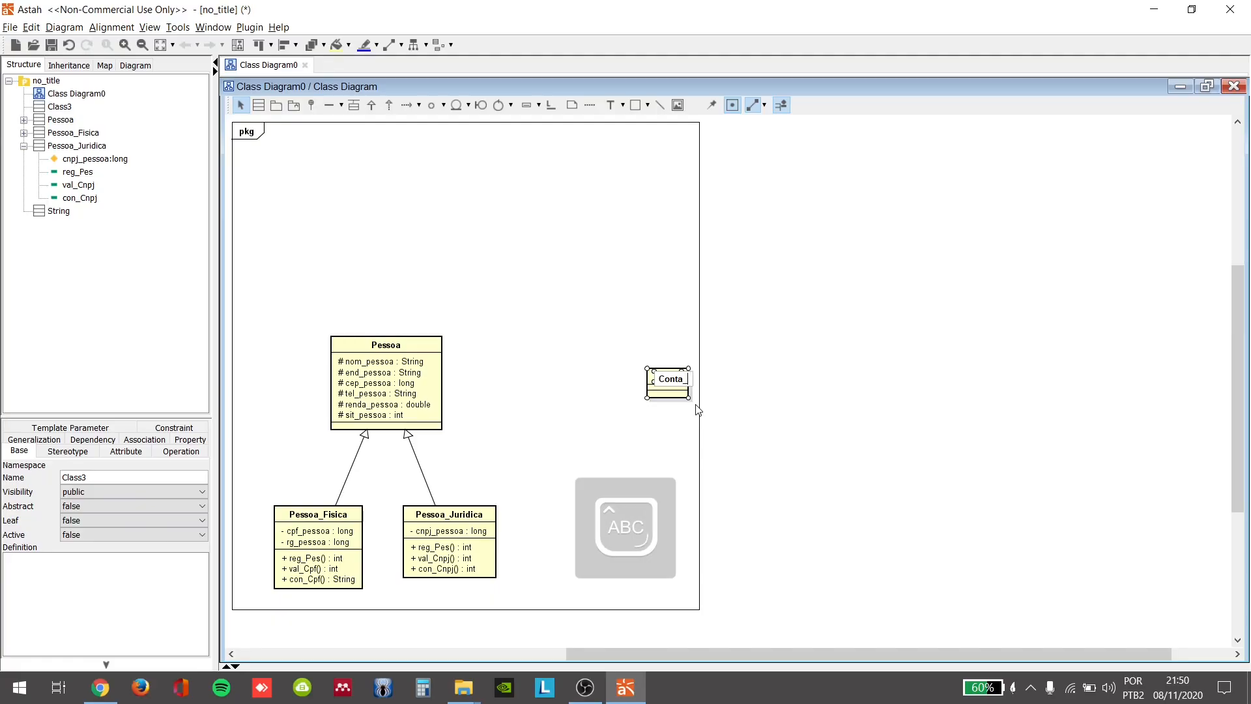
pyautogui.write('_Comum')
pyautogui.press('Return')
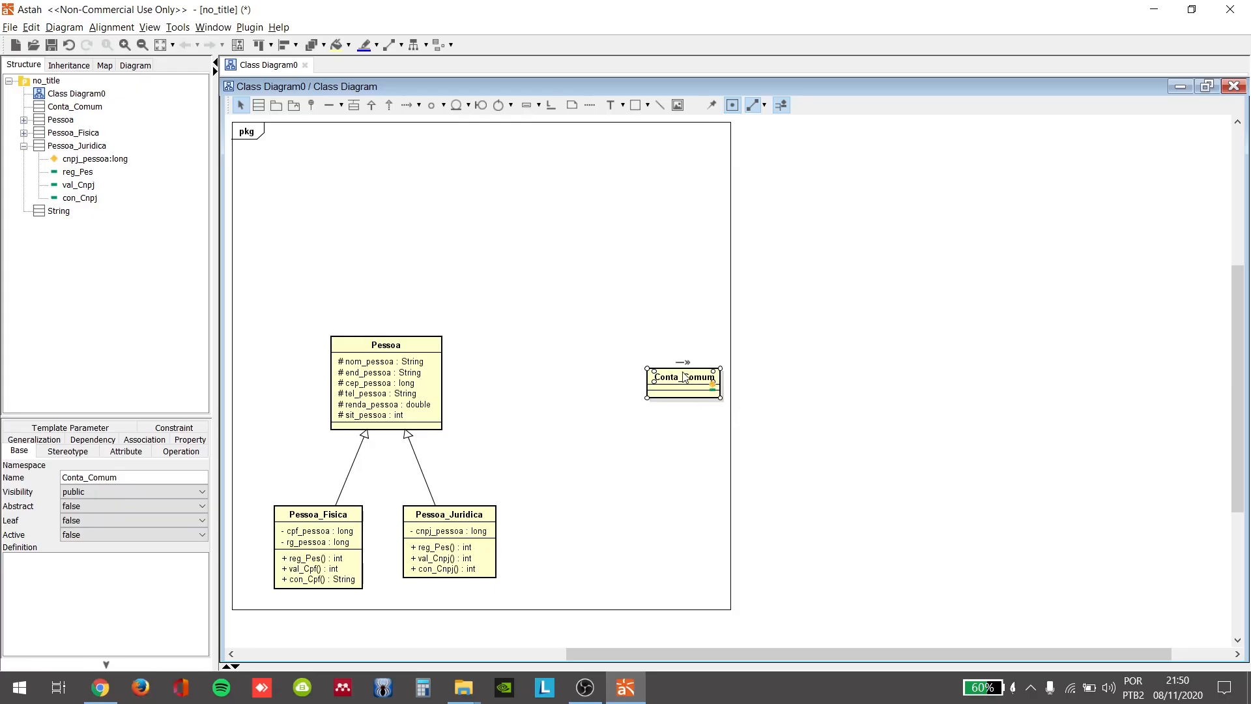
pyautogui.moveTo(745, 353)
pyautogui.mouseDown()
pyautogui.moveTo(784, 336)
pyautogui.moveTo(760, 336)
pyautogui.moveTo(766, 351)
pyautogui.mouseUp()
pyautogui.click(777, 420)
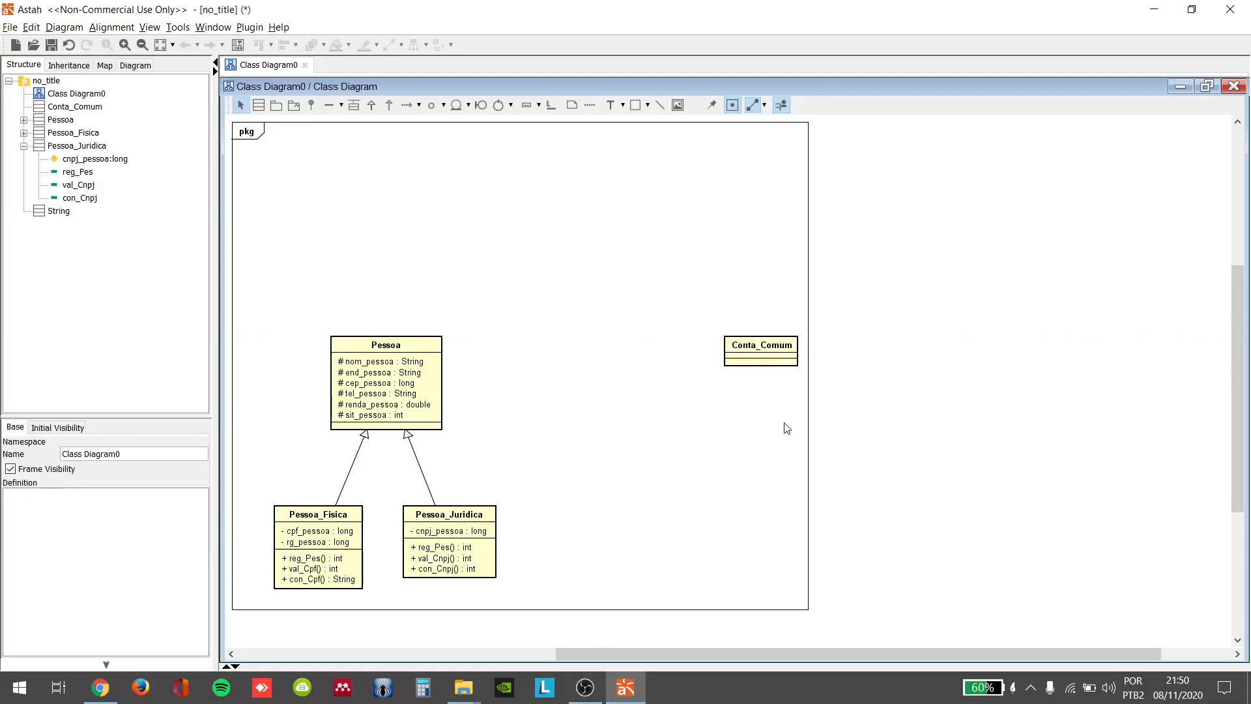
# Step: Add the protected attribute nro_conta of type long to the Conta_Comum class
pyautogui.click(790, 356)
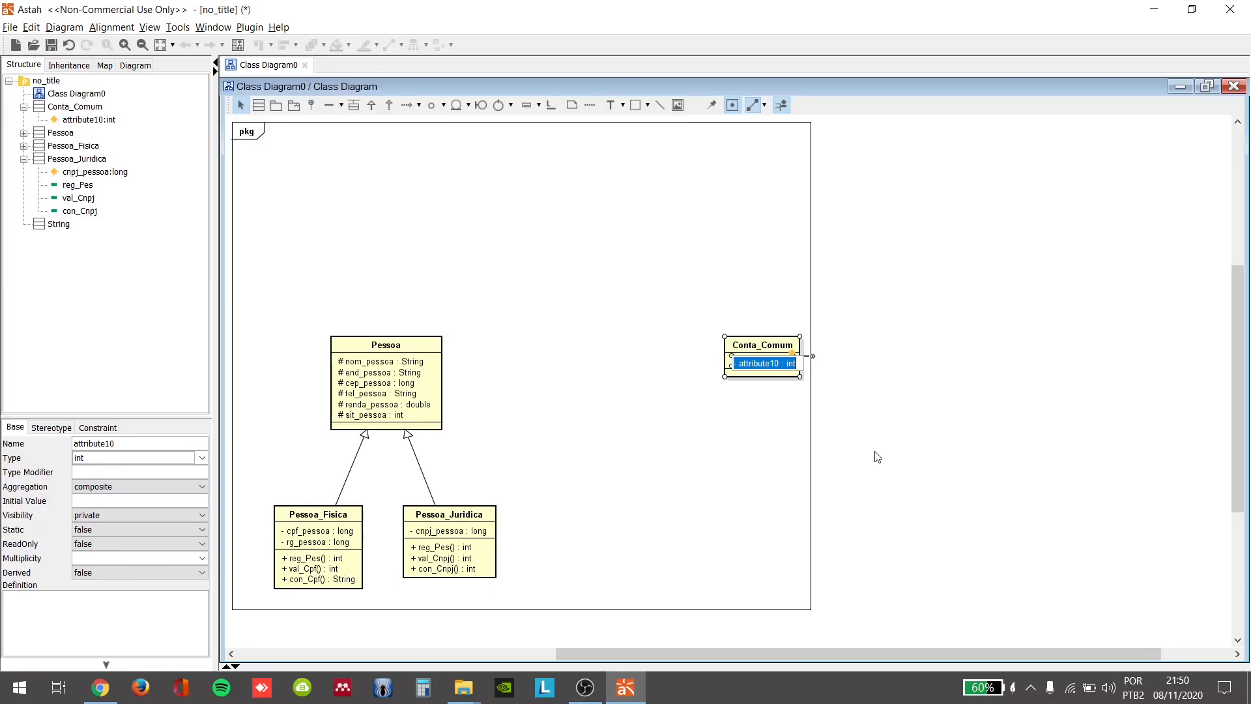
pyautogui.write('#nro')
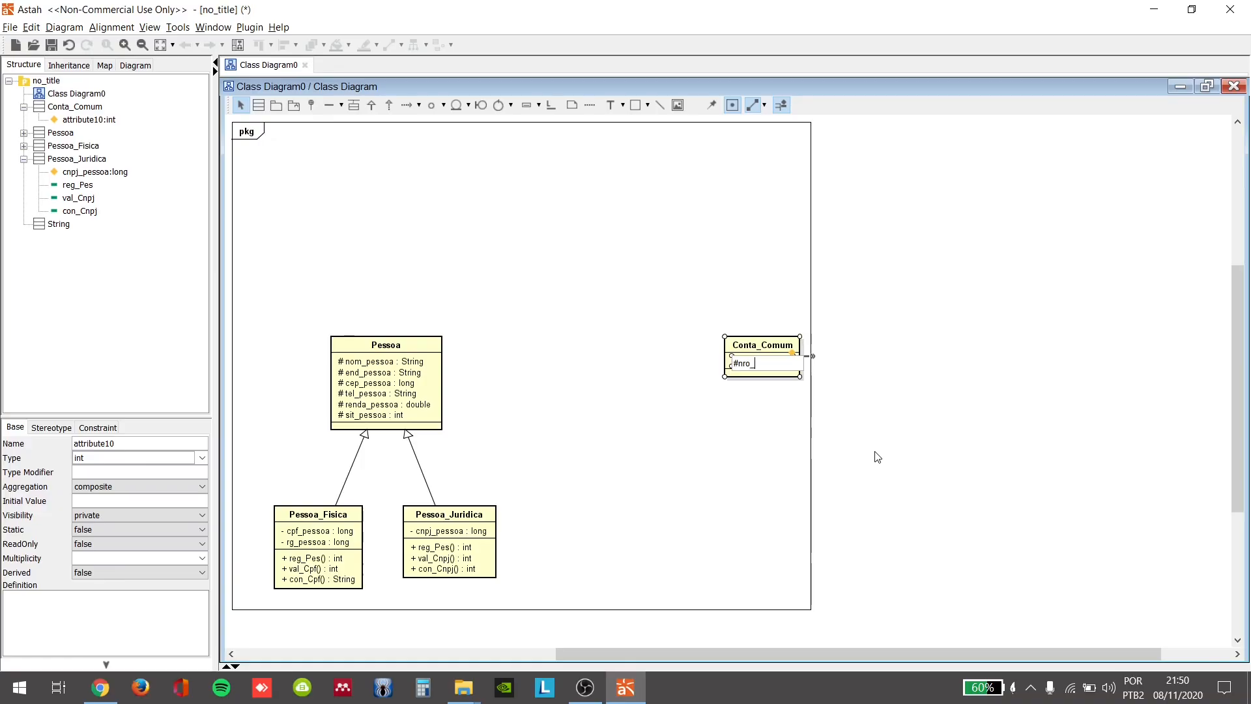
pyautogui.write('_conta:long')
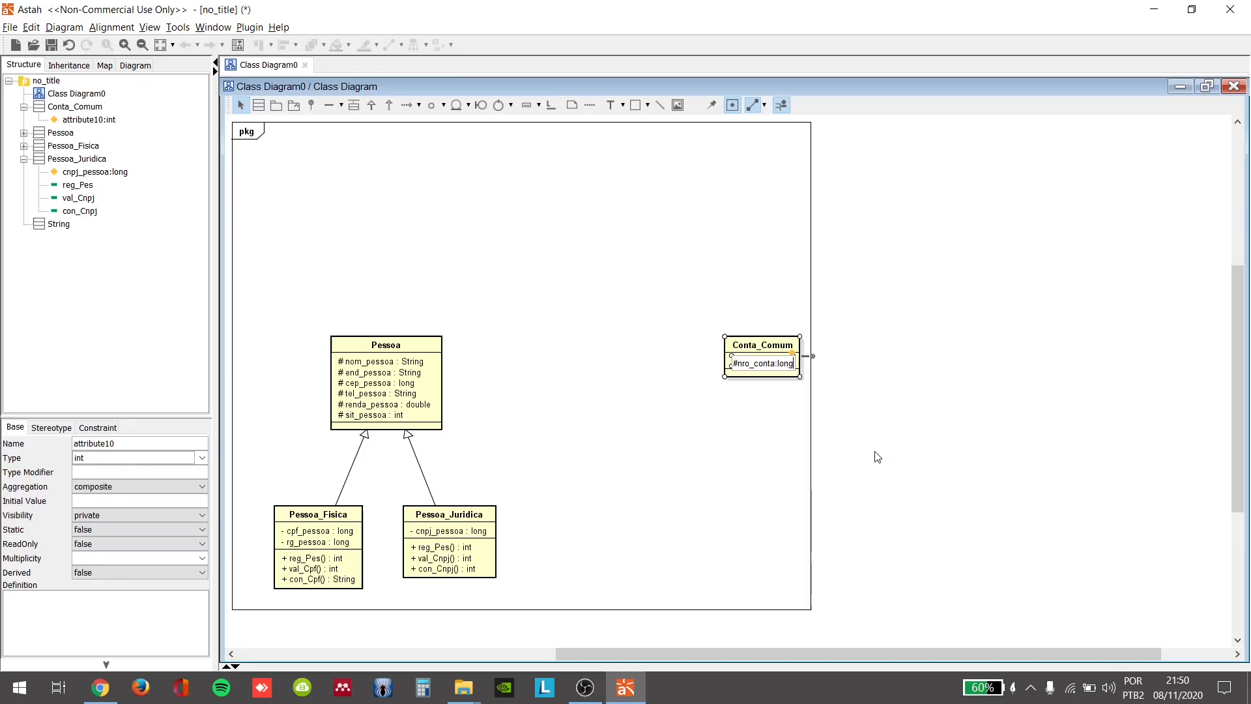
pyautogui.press('Return')
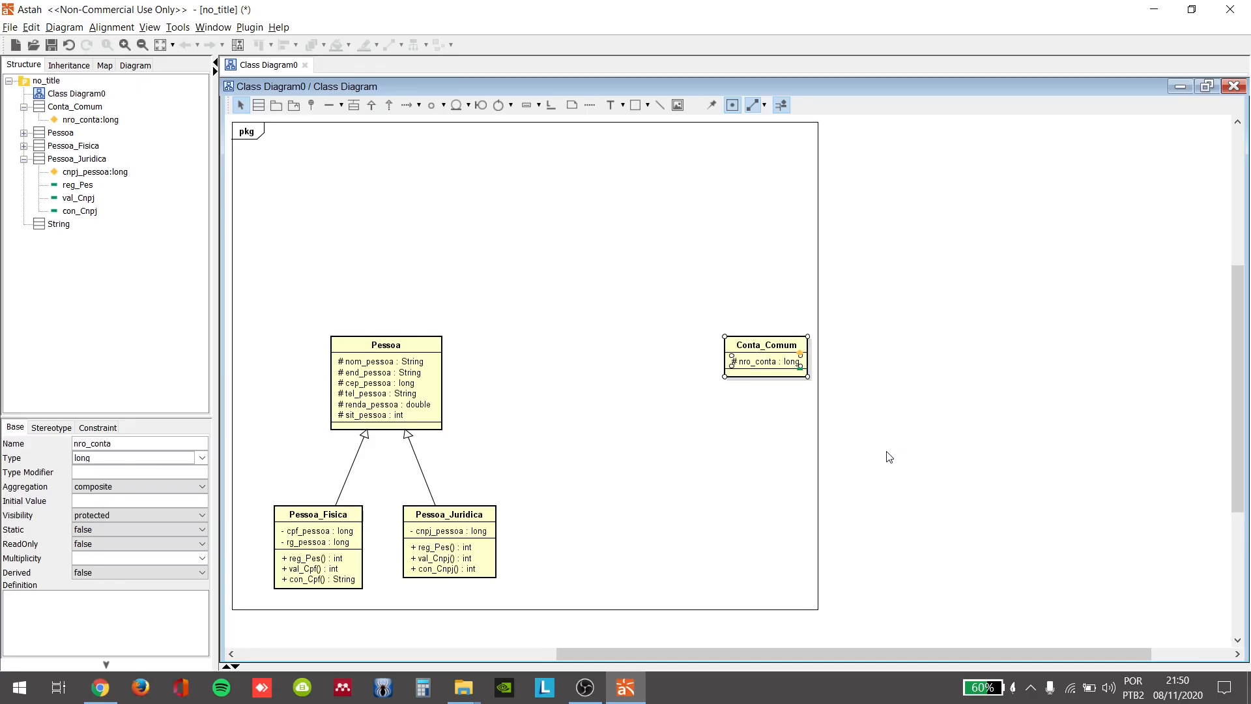
# Step: Add the protected attribute /dt_abertura of type Date to the Conta_Comum class, agreeing to create Date as a new type
pyautogui.click(800, 354)
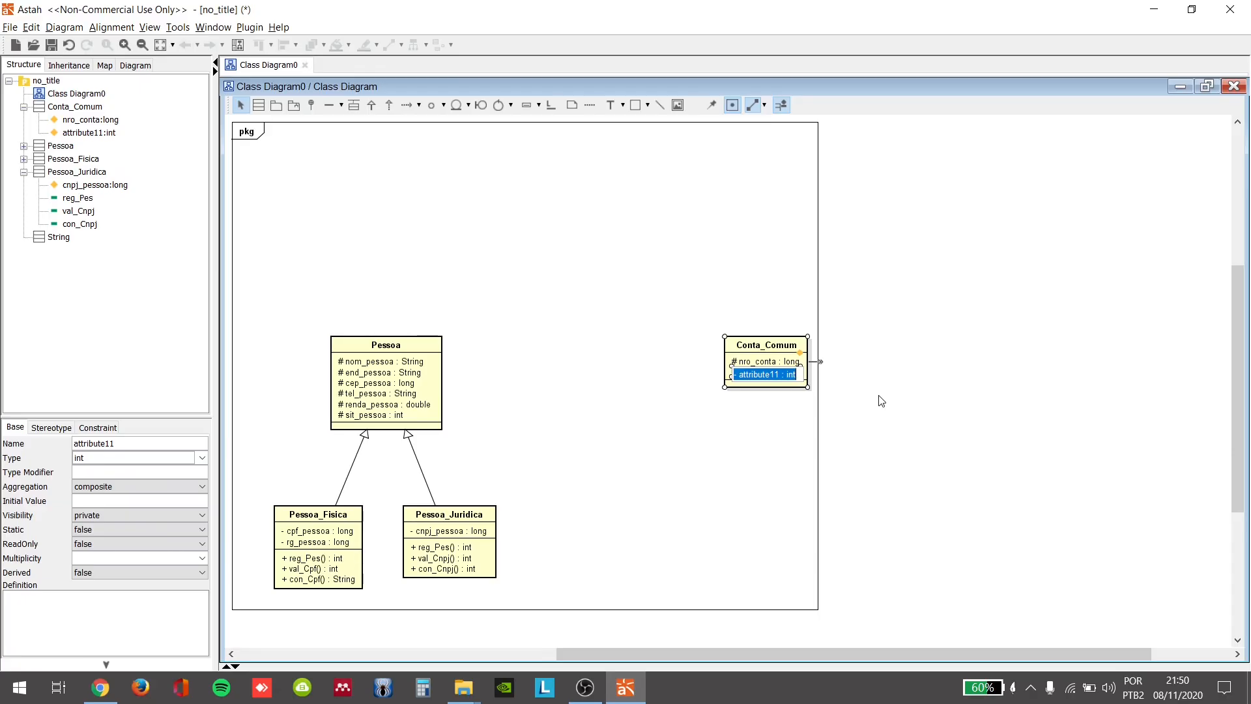
pyautogui.write('#/data')
pyautogui.press('BackSpace')
pyautogui.press('BackSpace')
pyautogui.press('BackSpace')
pyautogui.write('t_abertura: dat')
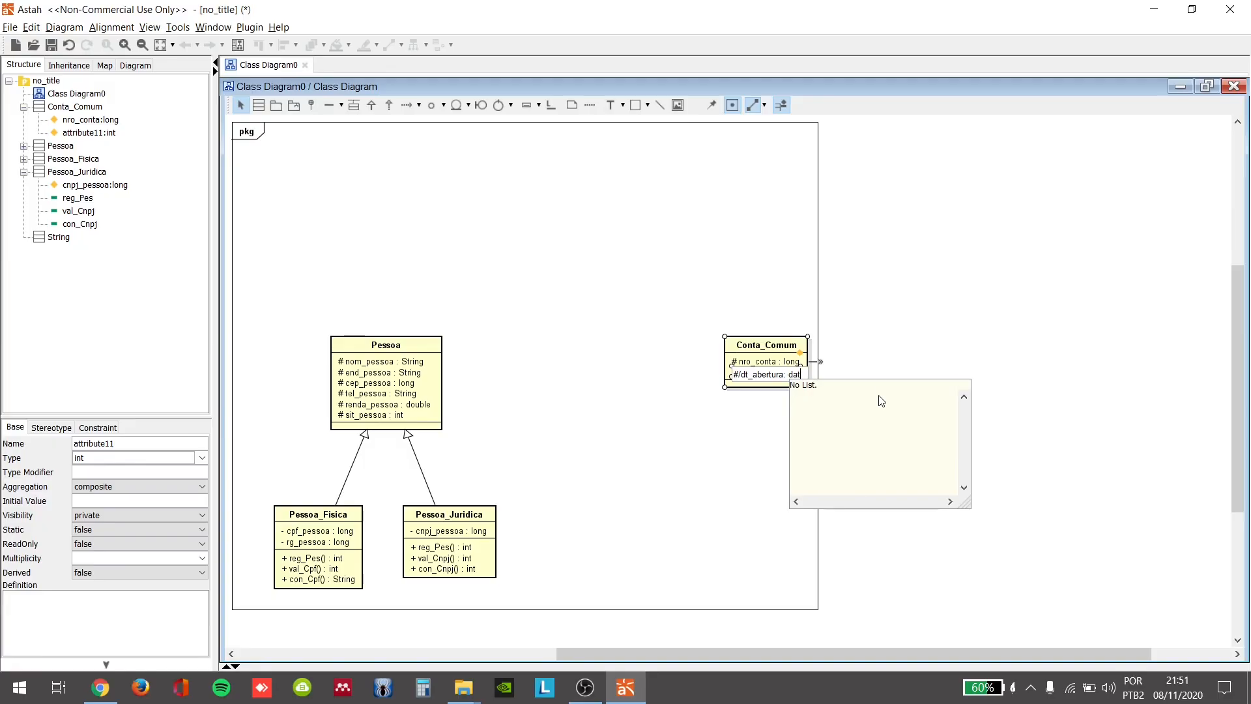
pyautogui.press('BackSpace')
pyautogui.press('BackSpace')
pyautogui.press('capslock')
pyautogui.write('D')
pyautogui.press('capslock')
pyautogui.write('a')
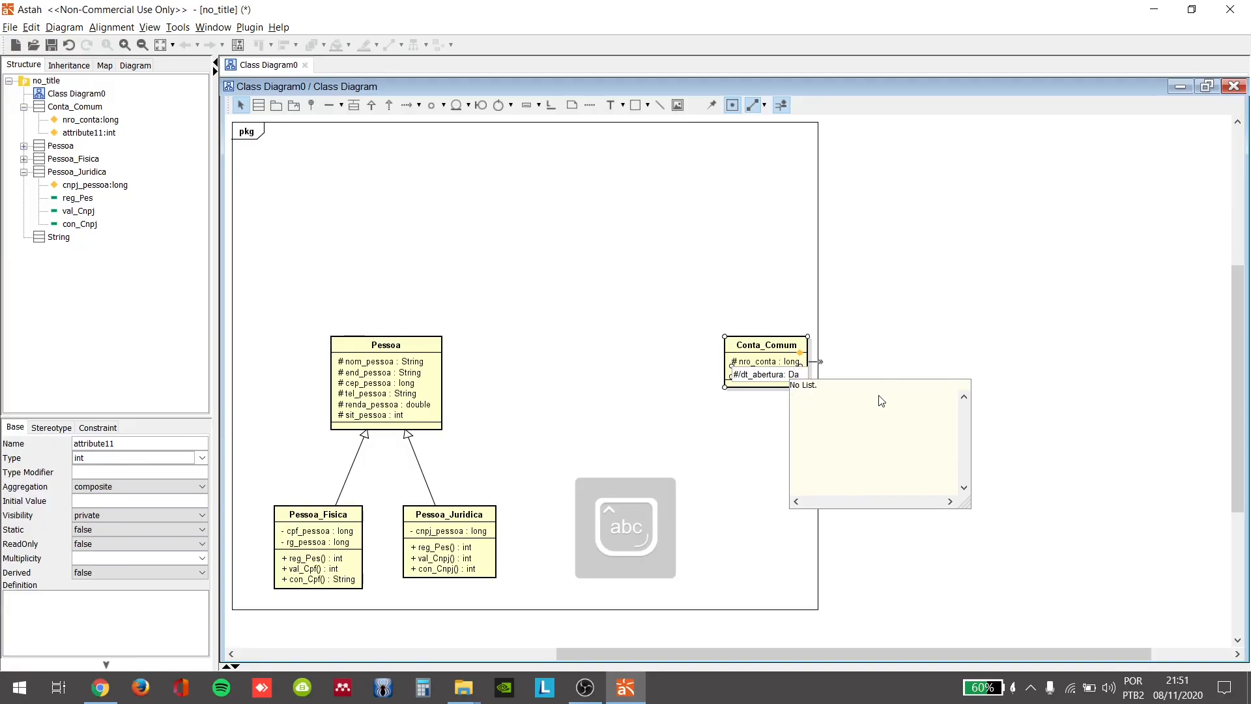
pyautogui.write('te')
pyautogui.press('Return')
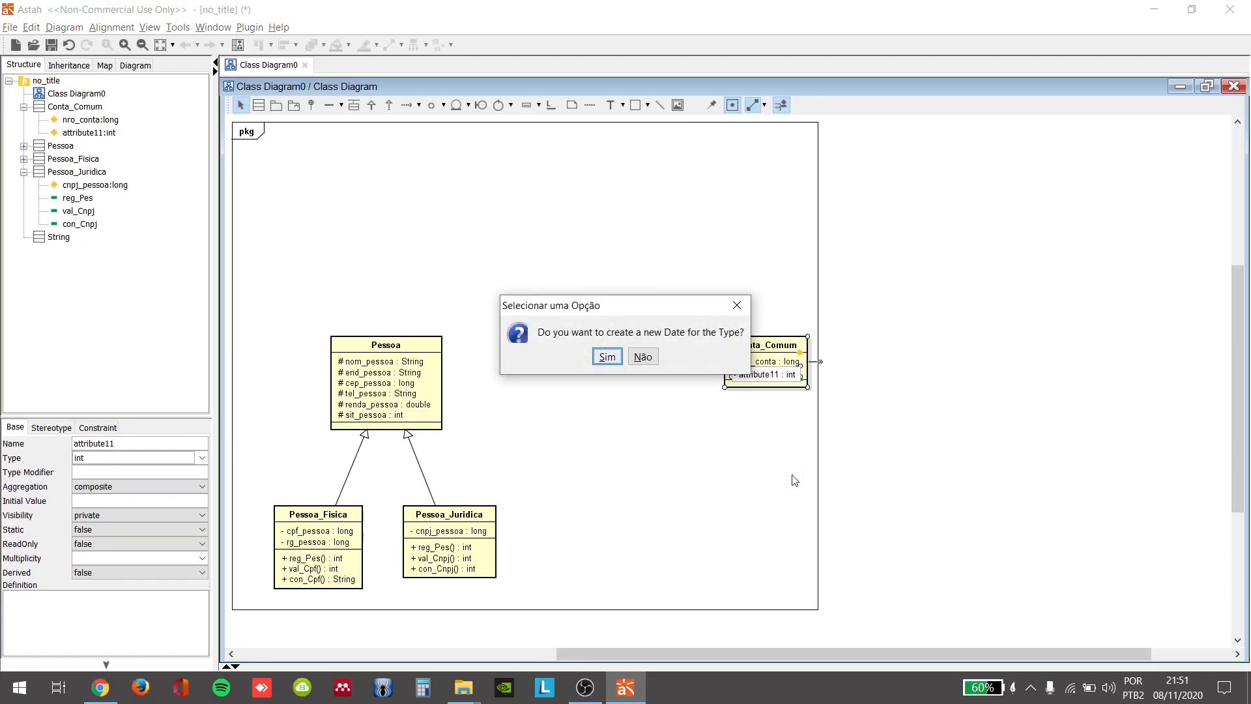
pyautogui.click(607, 358)
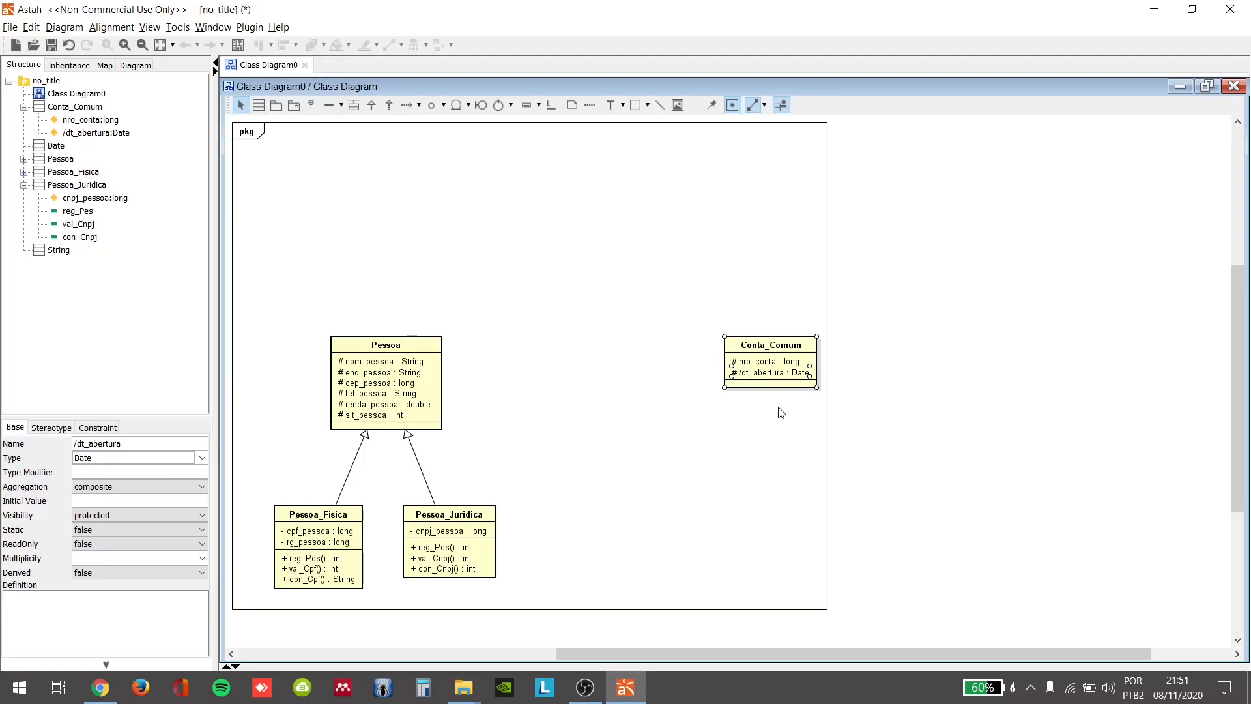
# Step: Add the protected attribute senha of type int to the Conta_Comum class
pyautogui.click(809, 353)
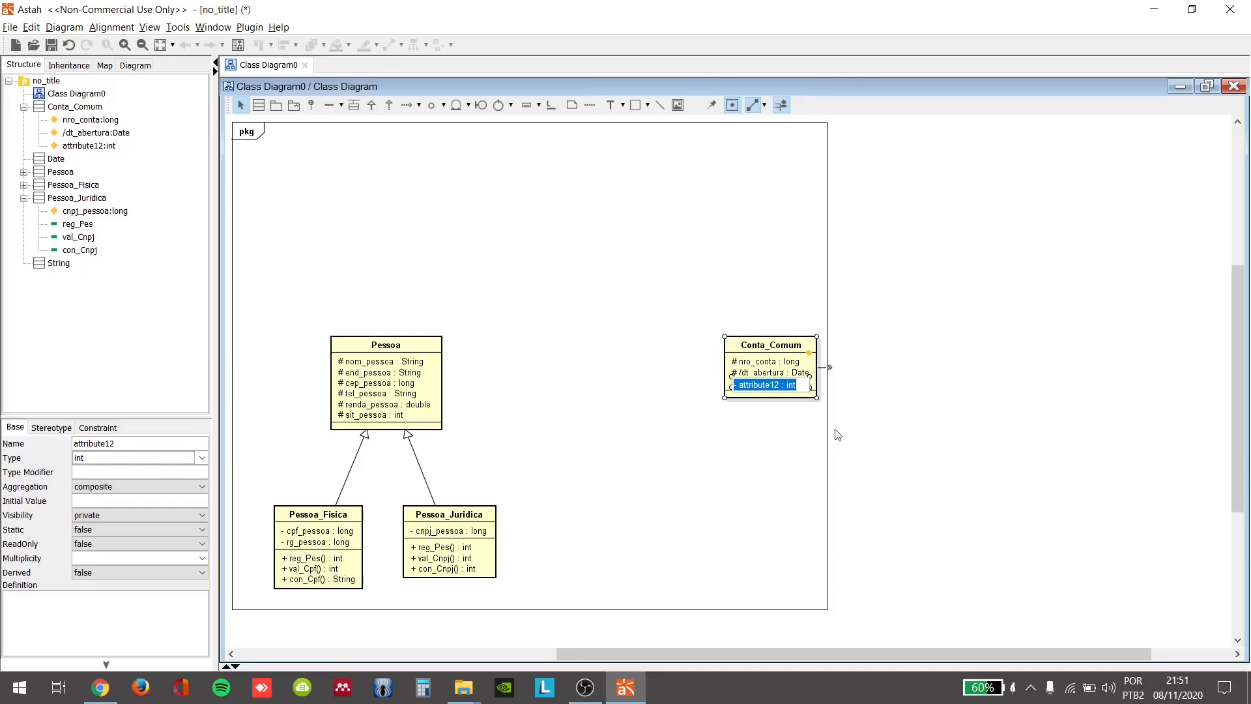
pyautogui.write('#')
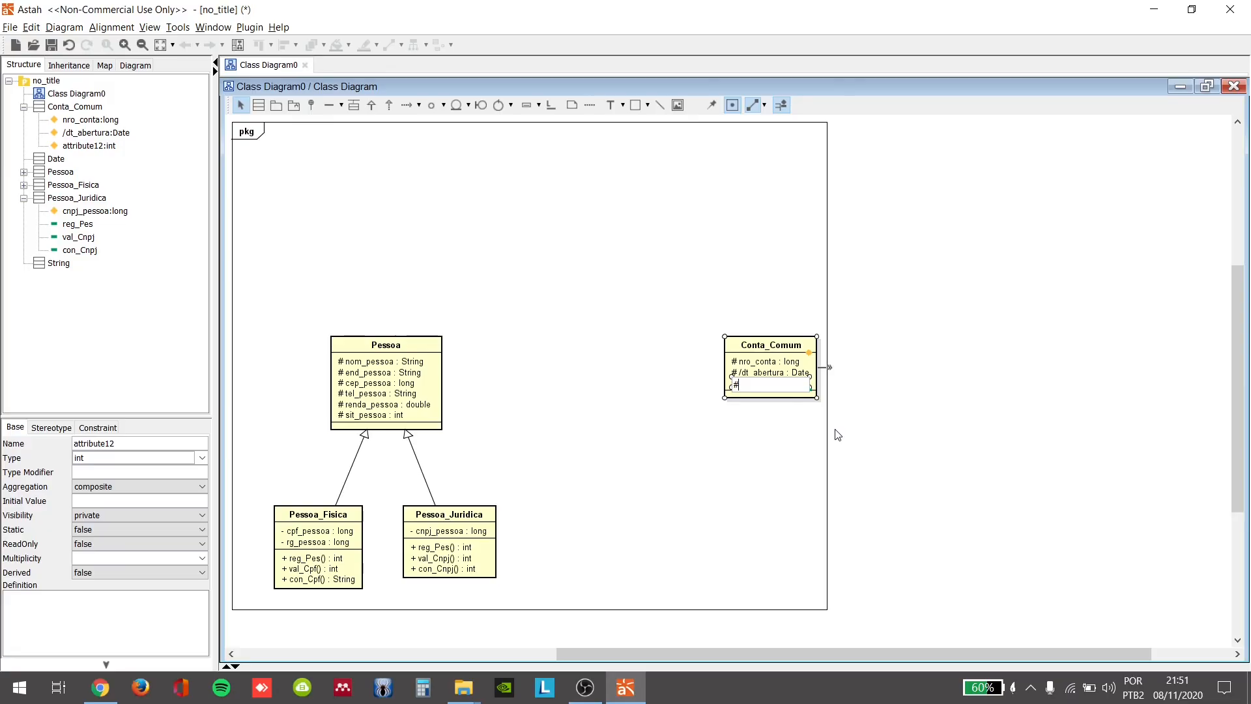
pyautogui.write('senha : int')
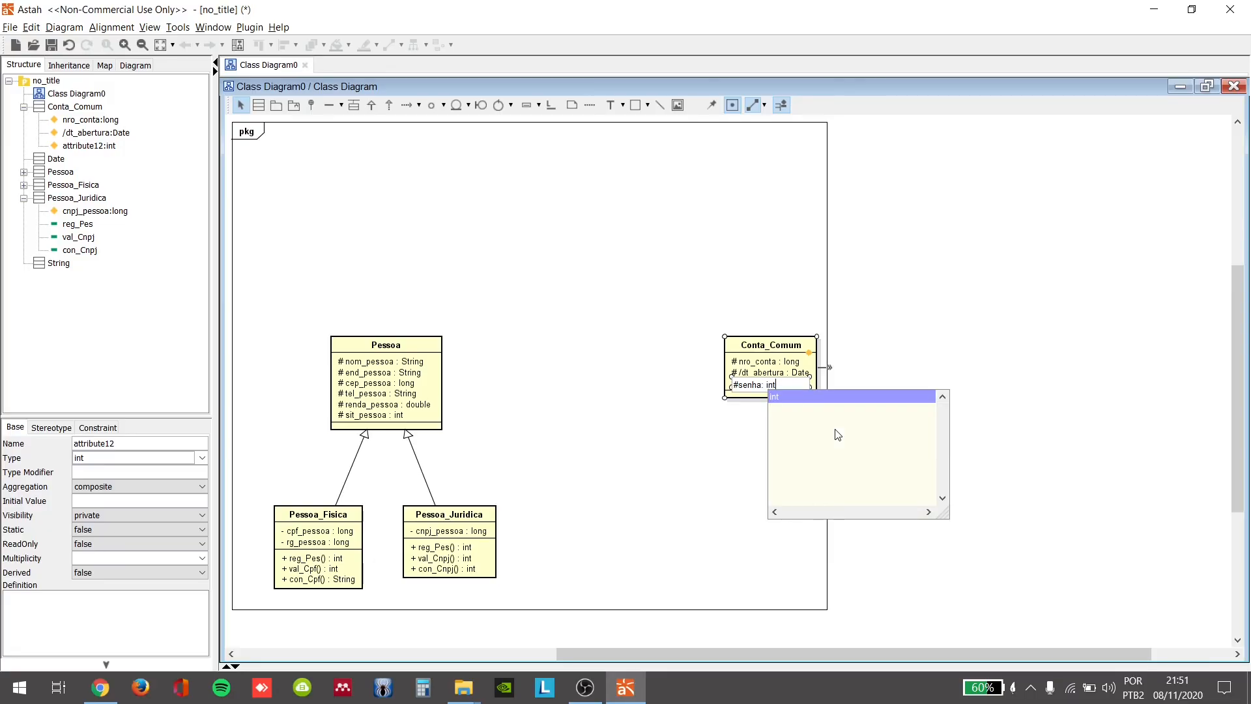
pyautogui.press('Return')
pyautogui.press('Return')
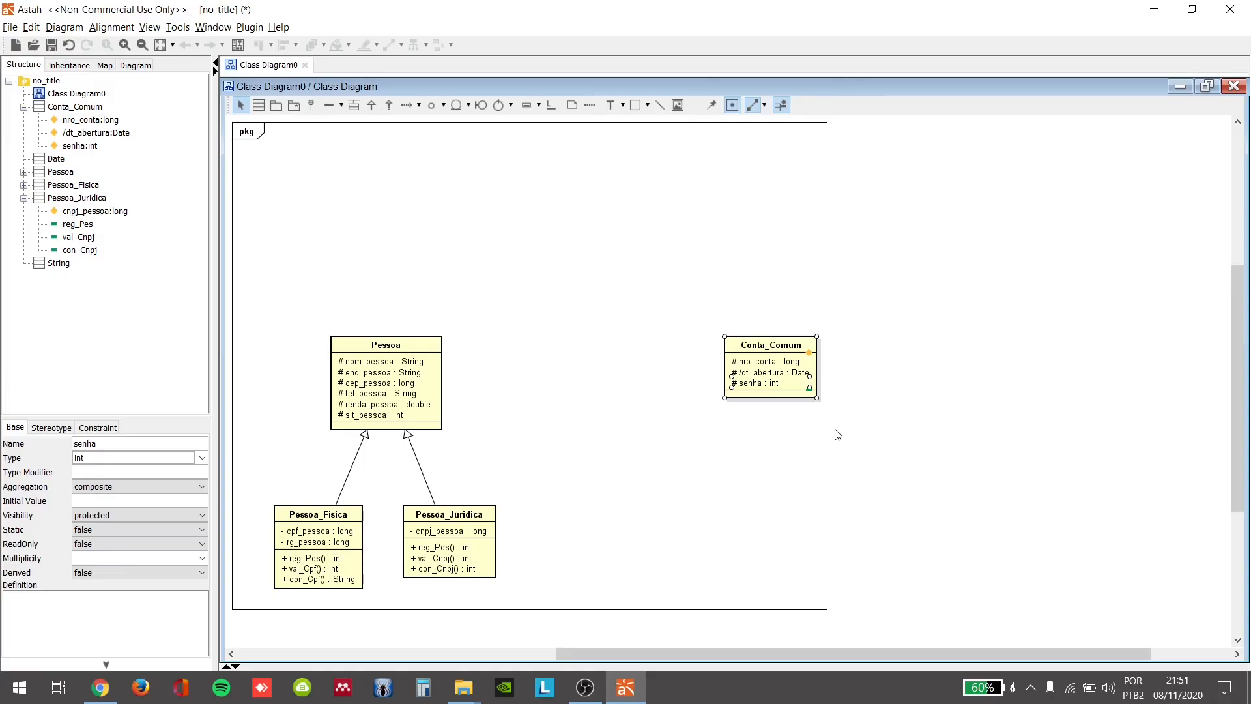
# Step: Add the public operation abrir_Conta() returning long to the Conta_Comum class
pyautogui.click(810, 389)
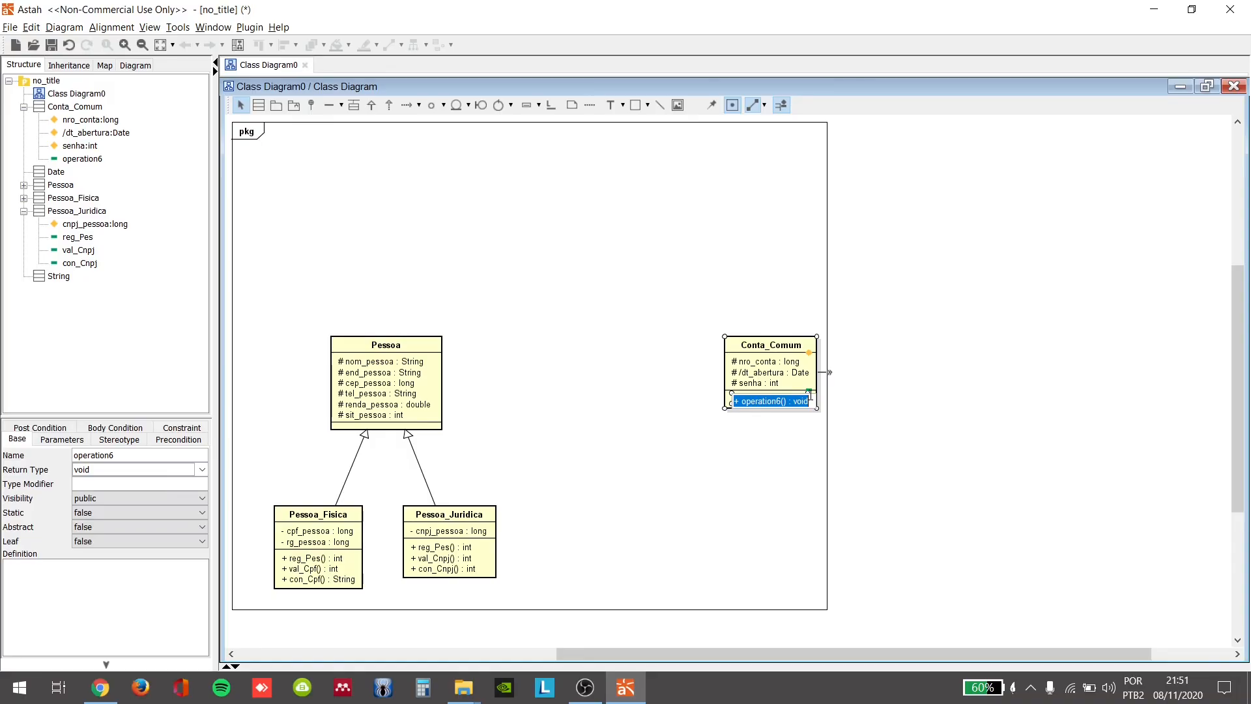
pyautogui.write('+abrir_Conta')
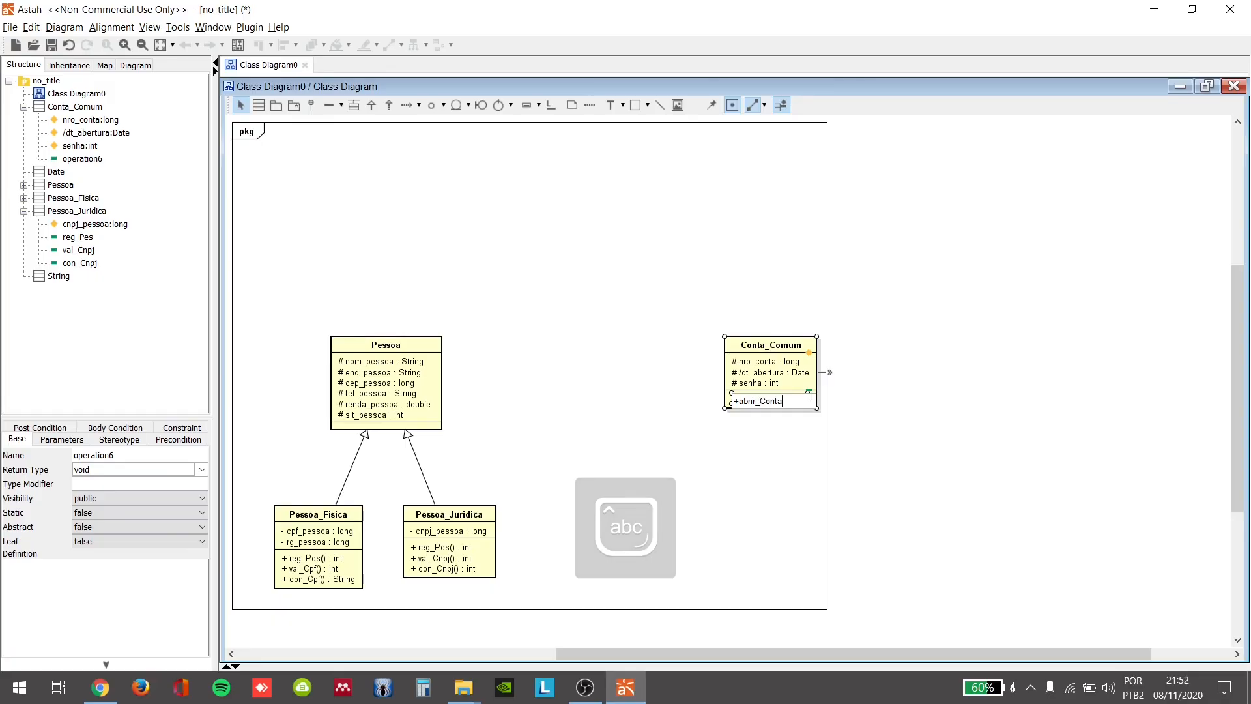
pyautogui.write('(): ')
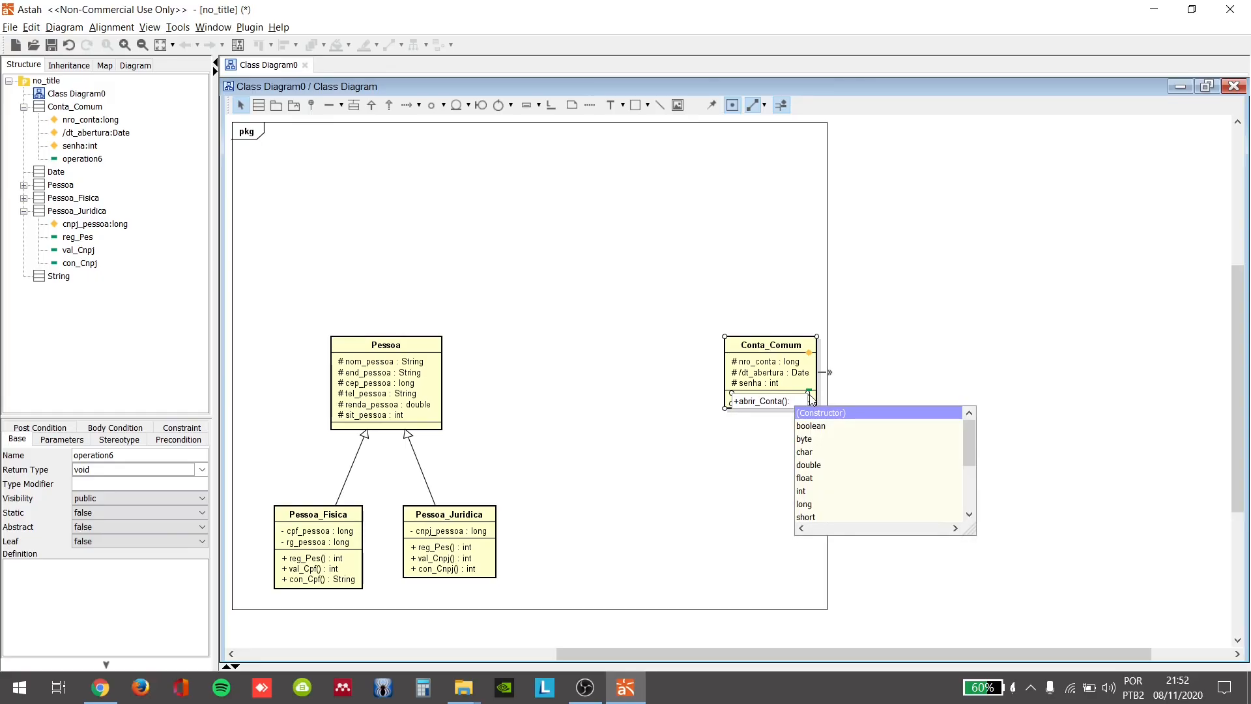
pyautogui.write('long')
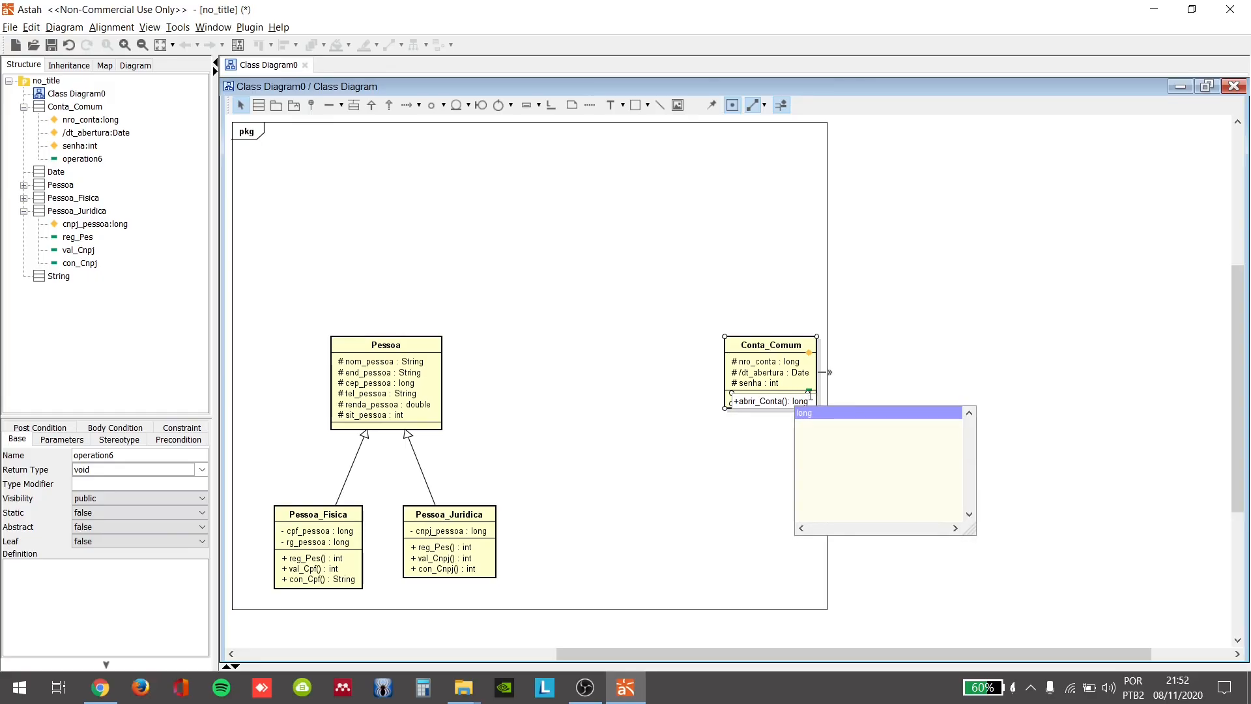
pyautogui.press('Return')
pyautogui.press('Return')
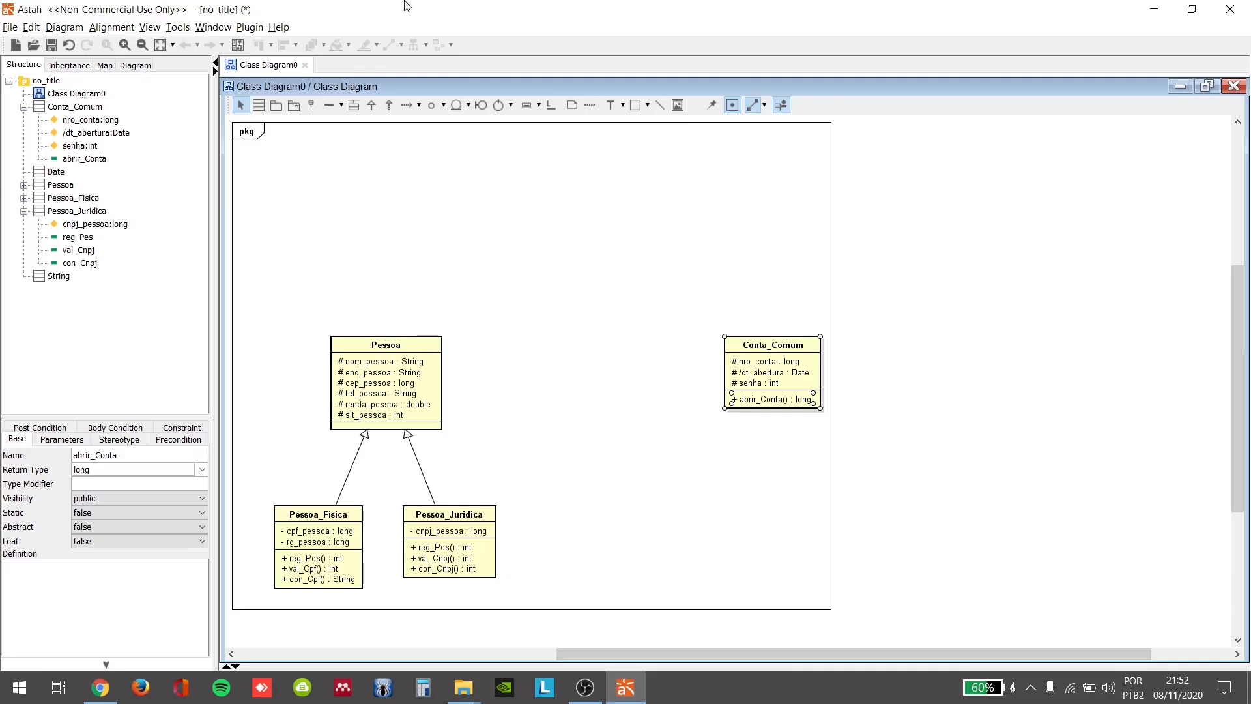
# Step: Add the public operation consultar_Conta() returning int to the Conta_Comum class
pyautogui.click(815, 388)
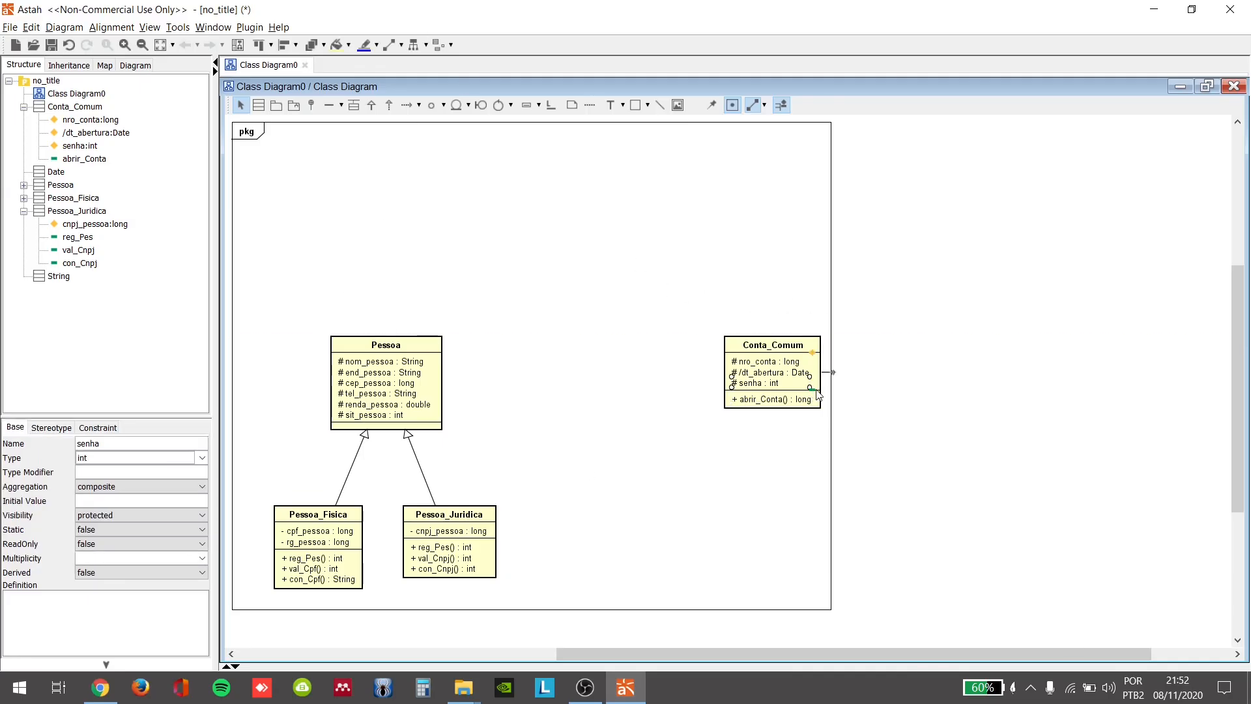
pyautogui.click(812, 389)
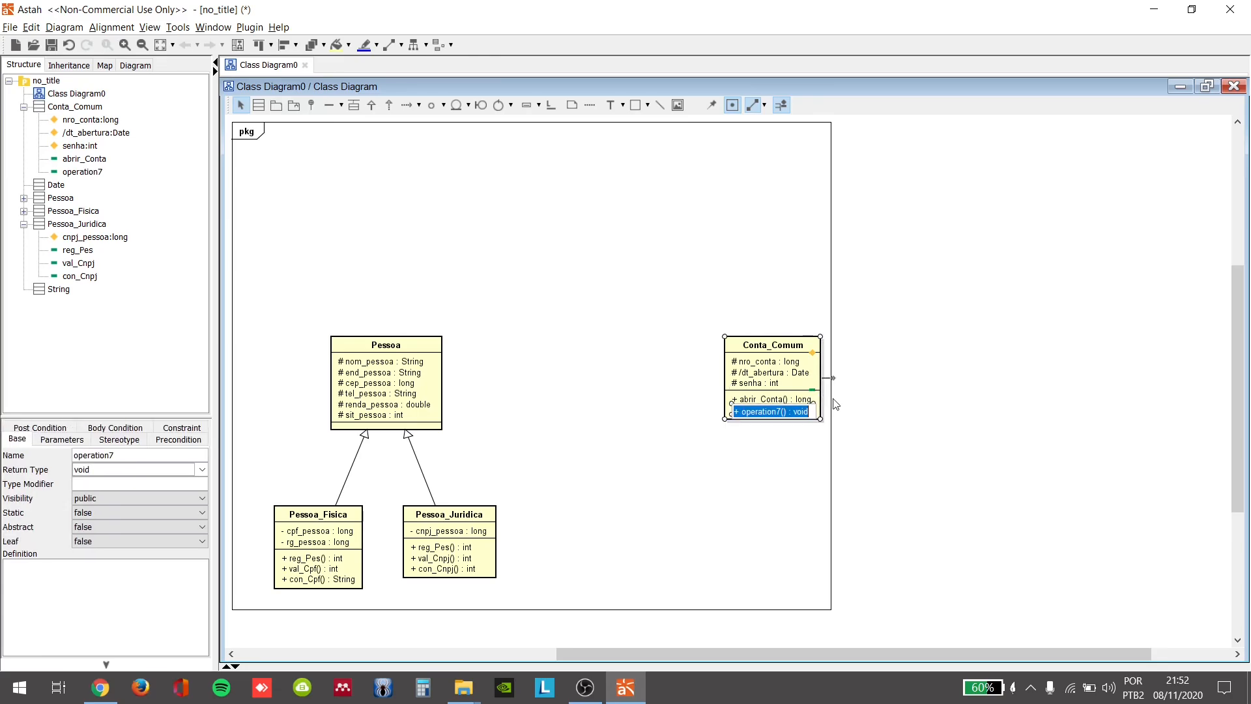
pyautogui.write('+')
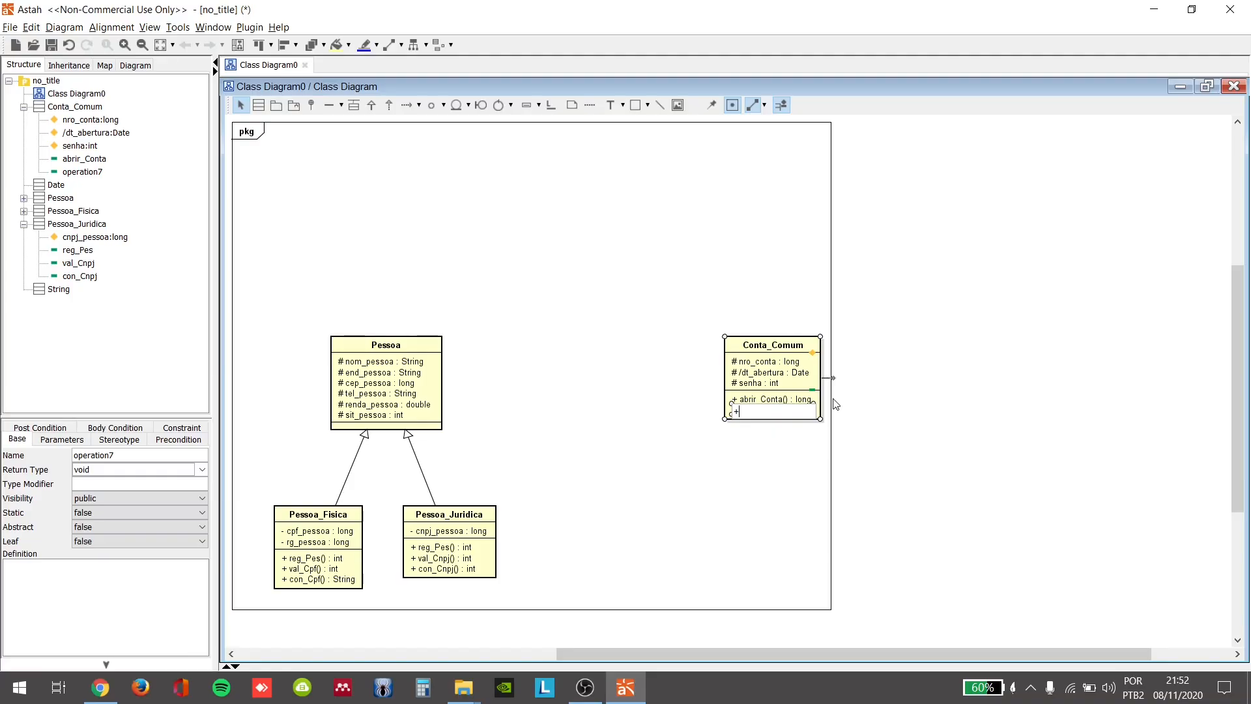
pyautogui.write('conu')
pyautogui.write('sultar_Conta')
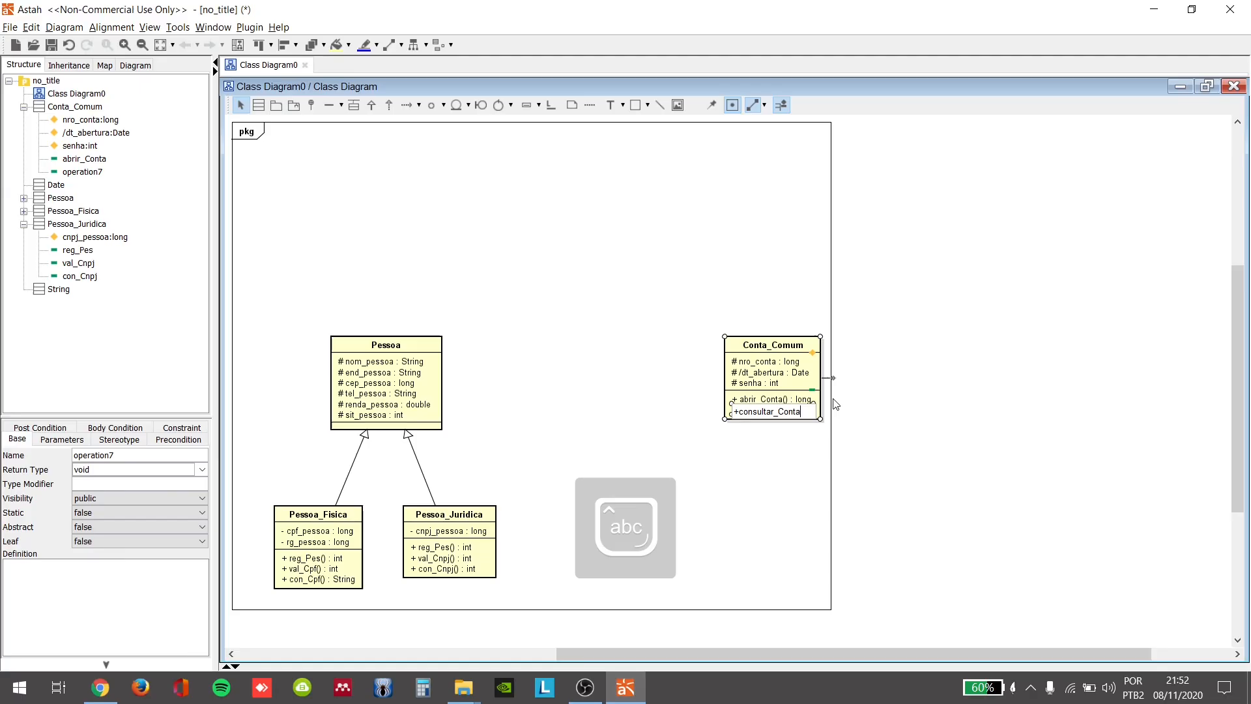
pyautogui.write('():')
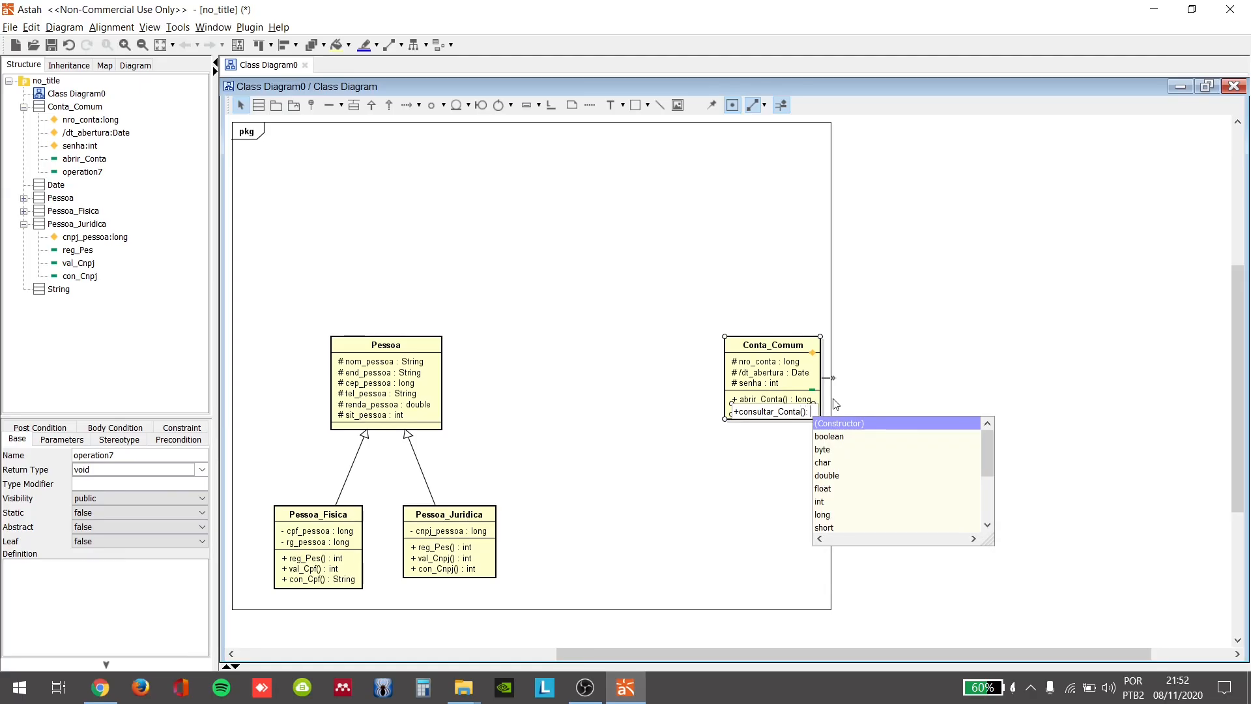
pyautogui.write('int')
pyautogui.press('Return')
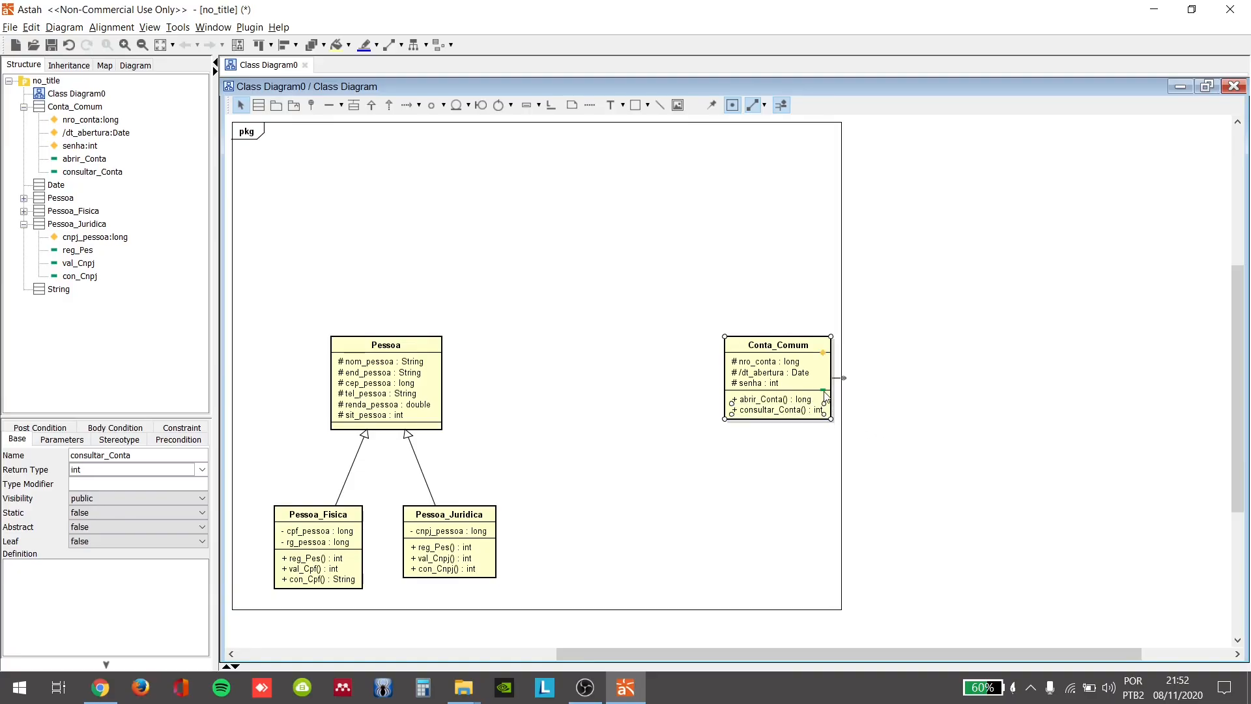
# Step: Add the public operation depostiar_Valor() returning int to the Conta_Comum class
pyautogui.click(824, 390)
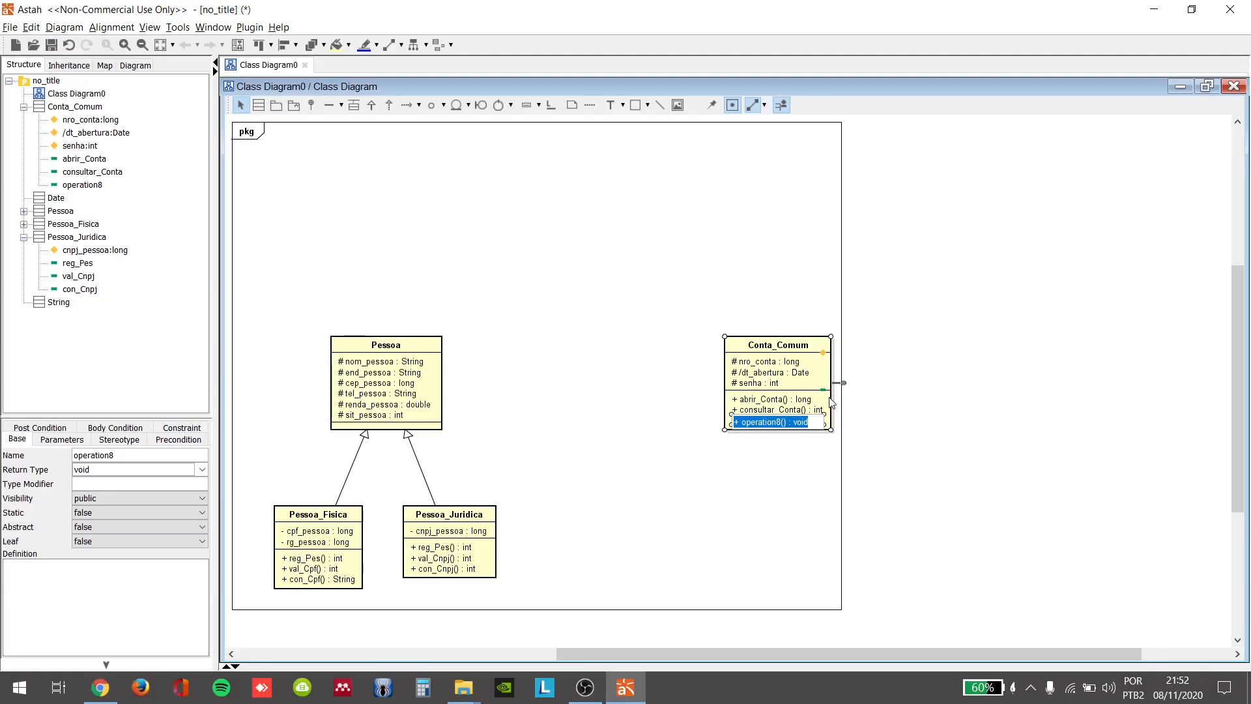
pyautogui.write('+')
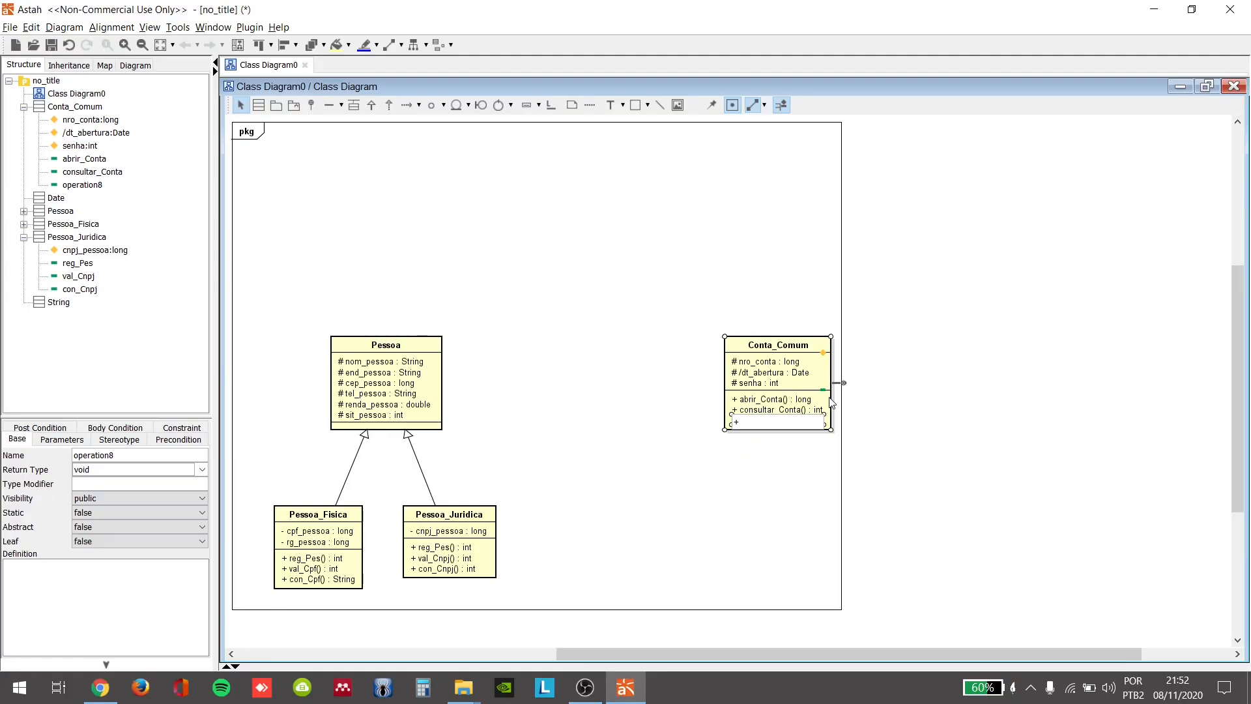
pyautogui.write('e')
pyautogui.write('depo')
pyautogui.write('i')
pyautogui.press('BackSpace')
pyautogui.write('stiar_vValor()')
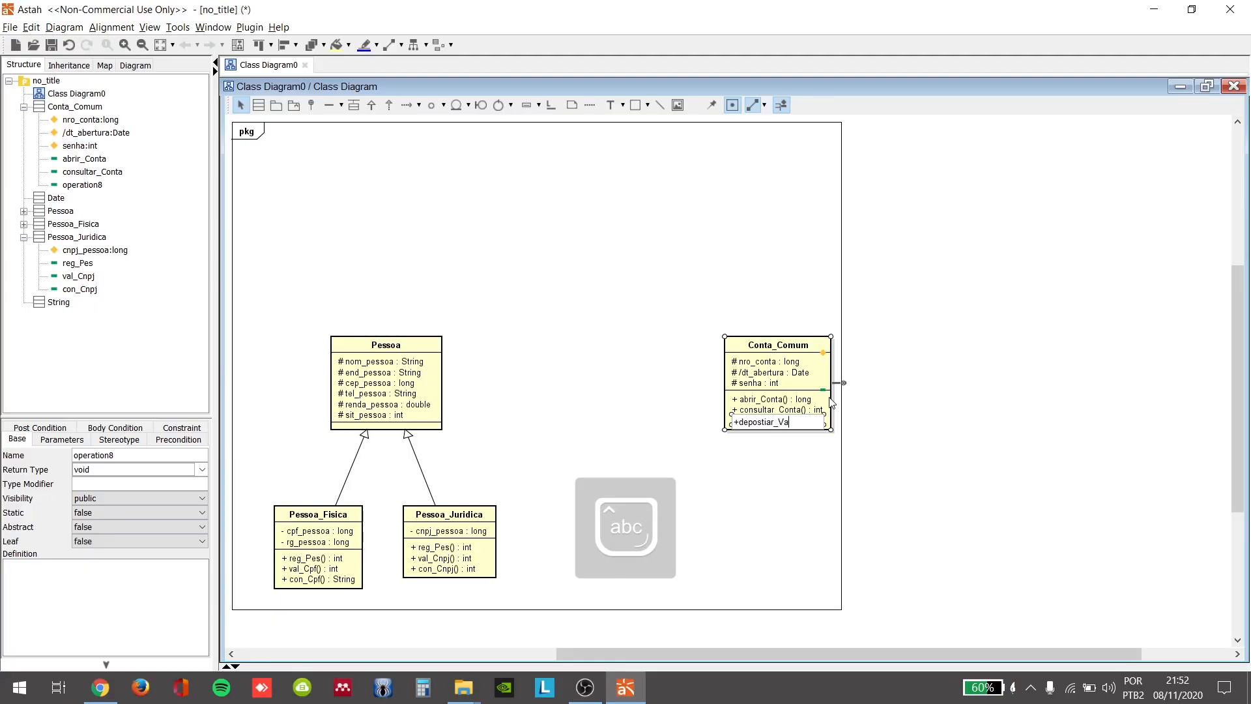
pyautogui.press('capslock')
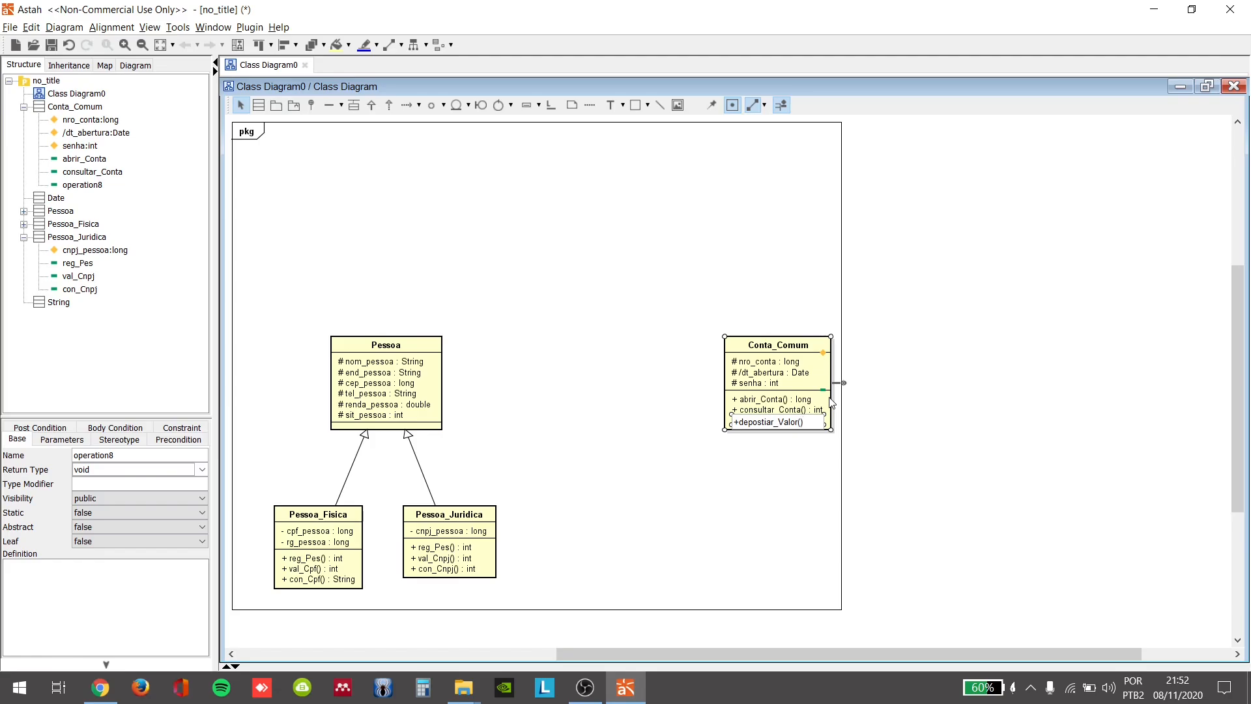
pyautogui.write(':')
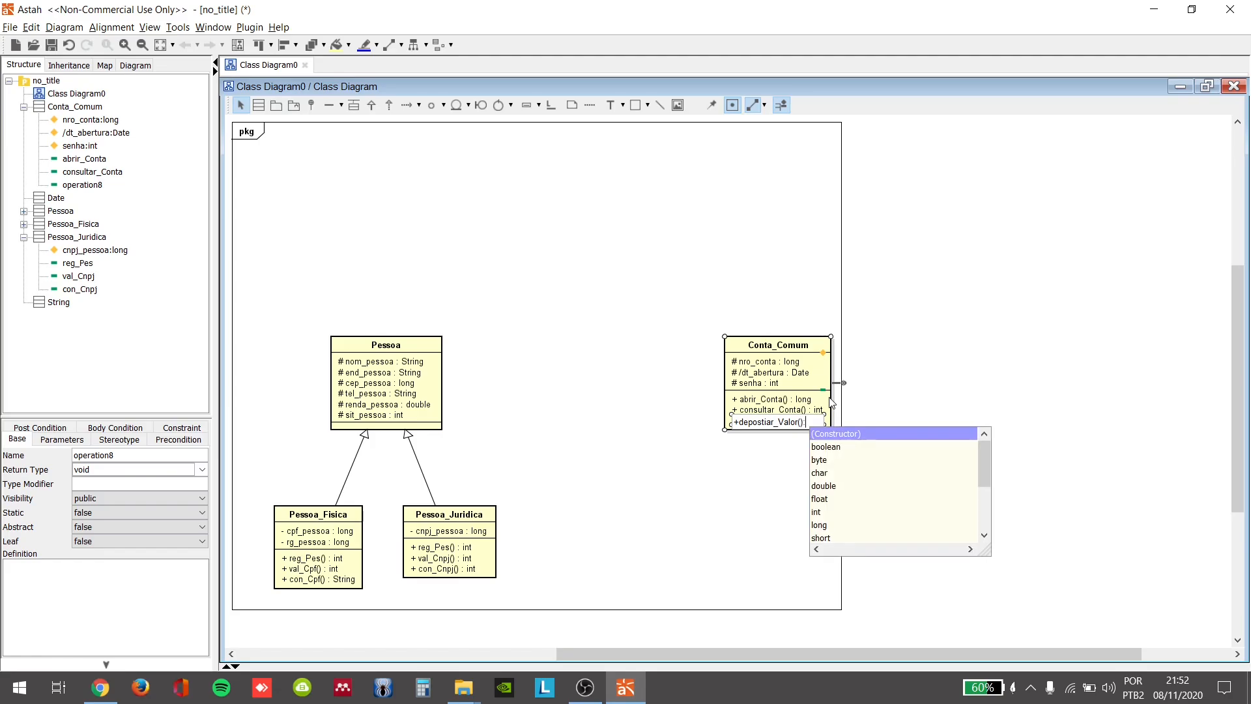
pyautogui.write(' int')
pyautogui.press('Return')
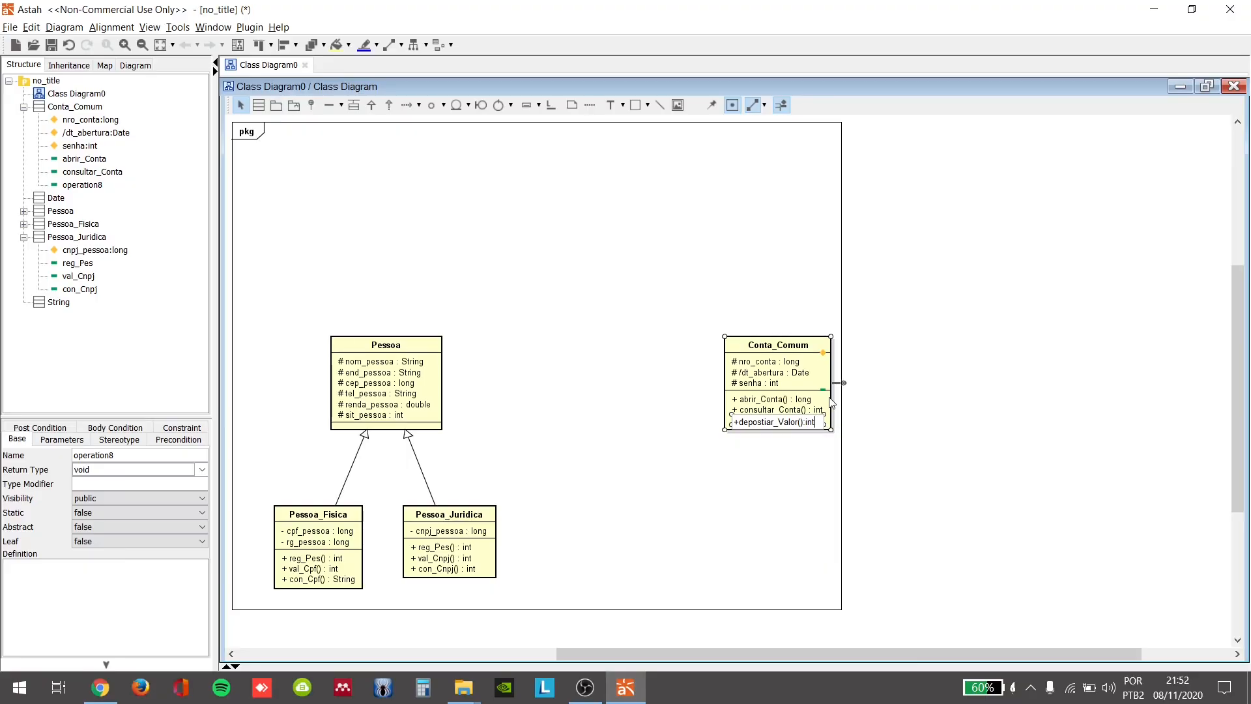
pyautogui.press('Return')
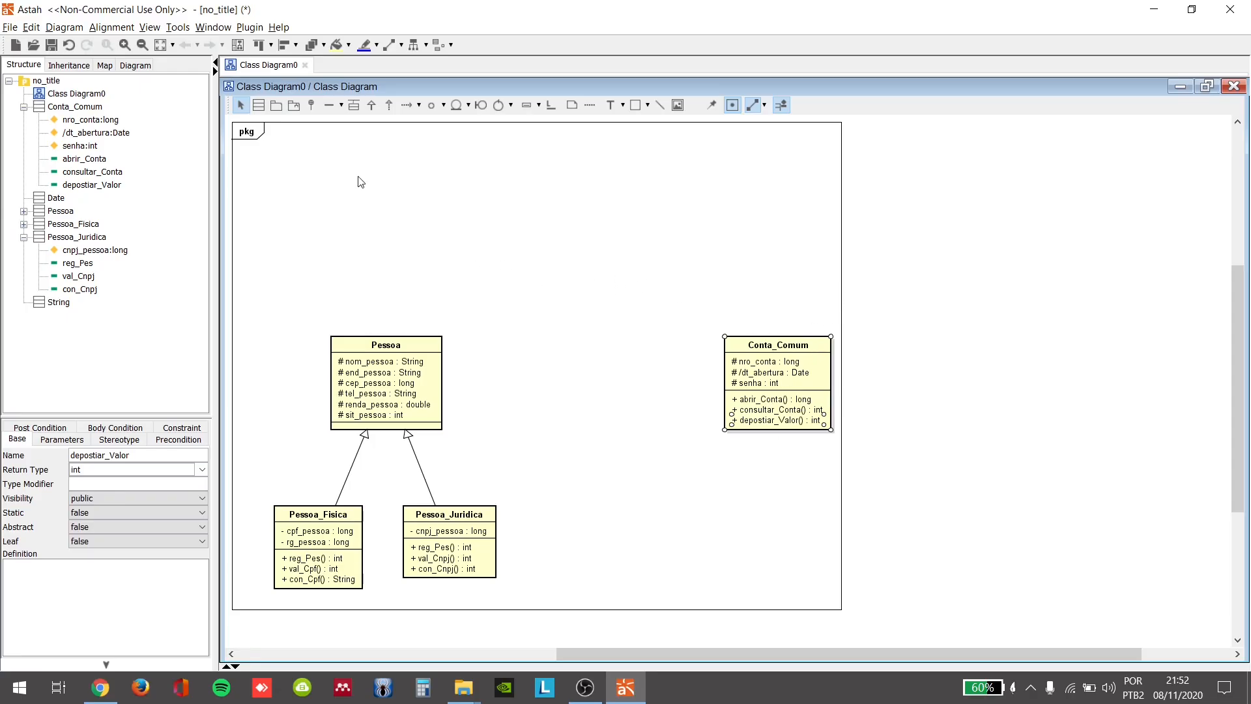
# Step: Add a class named Conta_Especial below and slightly to the left of Conta_Comum, about level with Pessoa_Juridica
pyautogui.click(259, 105)
pyautogui.click(672, 513)
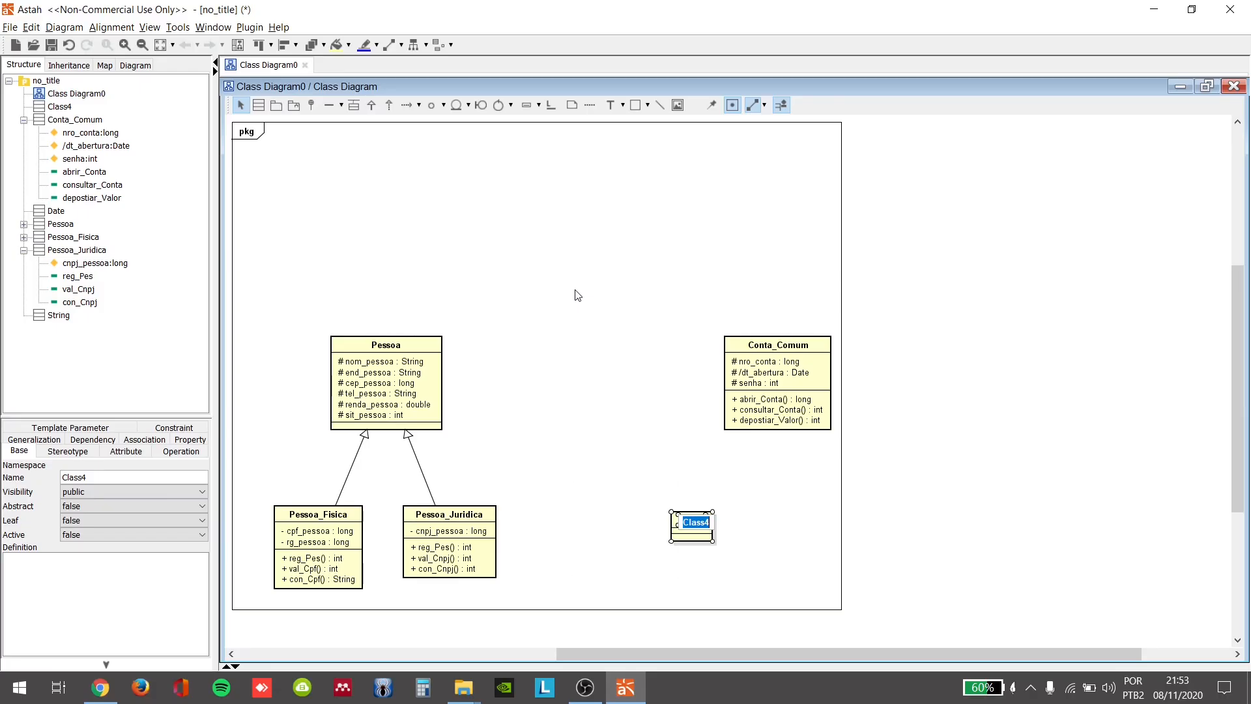
pyautogui.write('Conta_Especial')
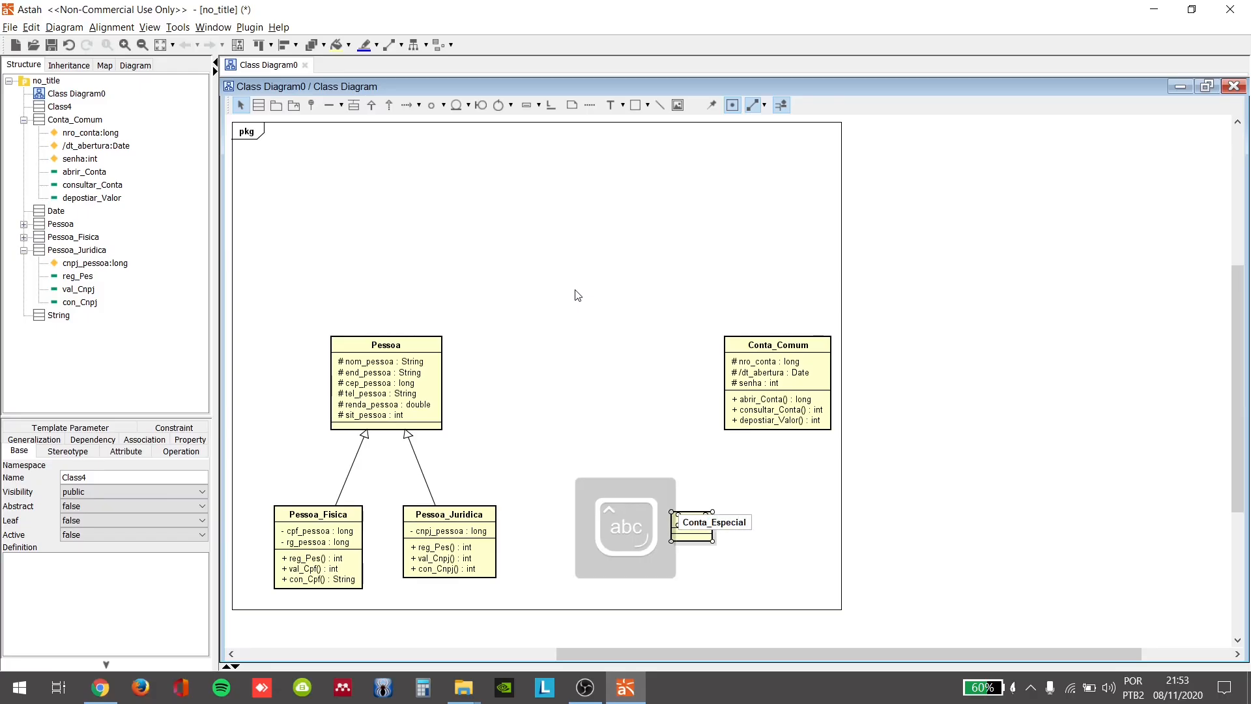
pyautogui.press('Return')
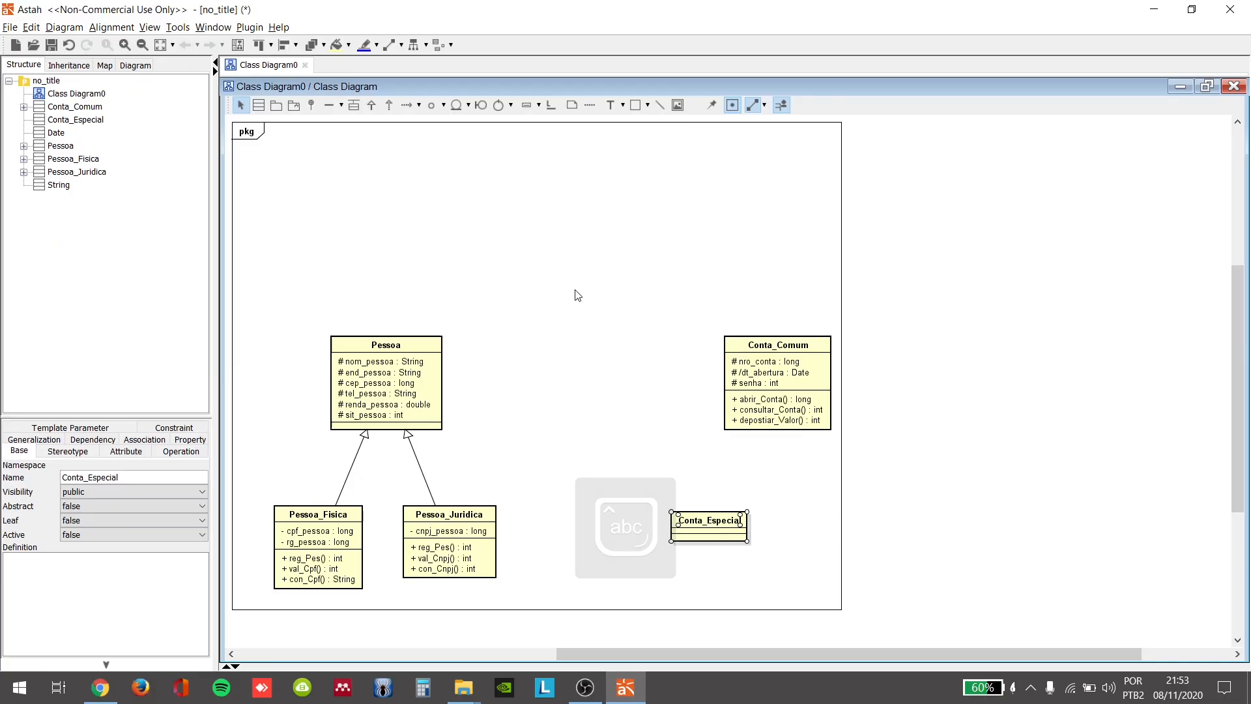
# Step: Add the private attribute limite_conta of type double to the Conta_Especial class
pyautogui.click(738, 529)
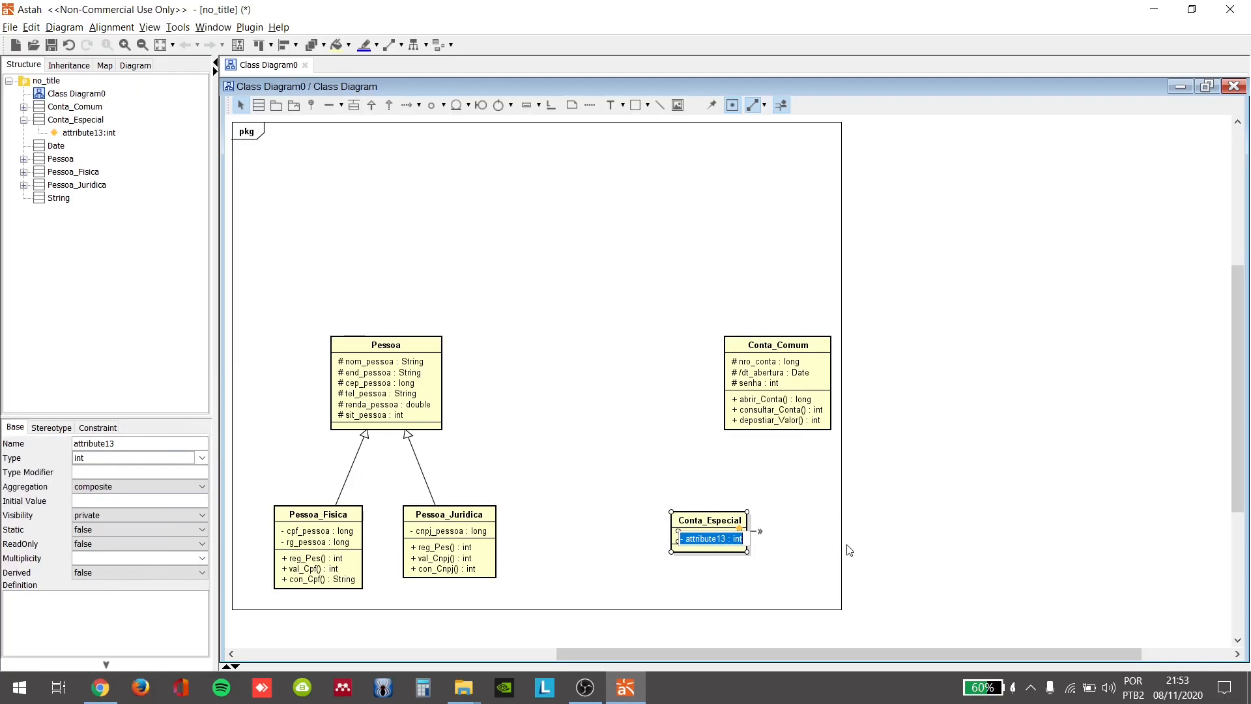
pyautogui.press('BackSpace')
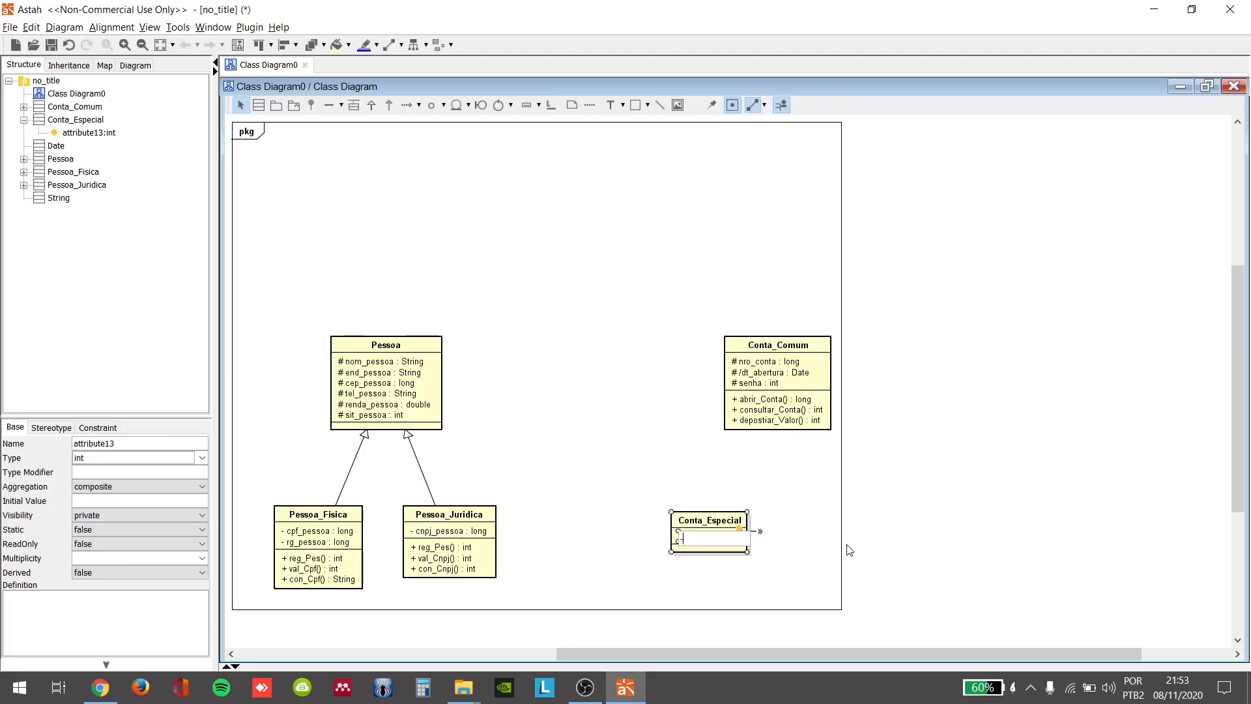
pyautogui.write('- limite_conta: dou')
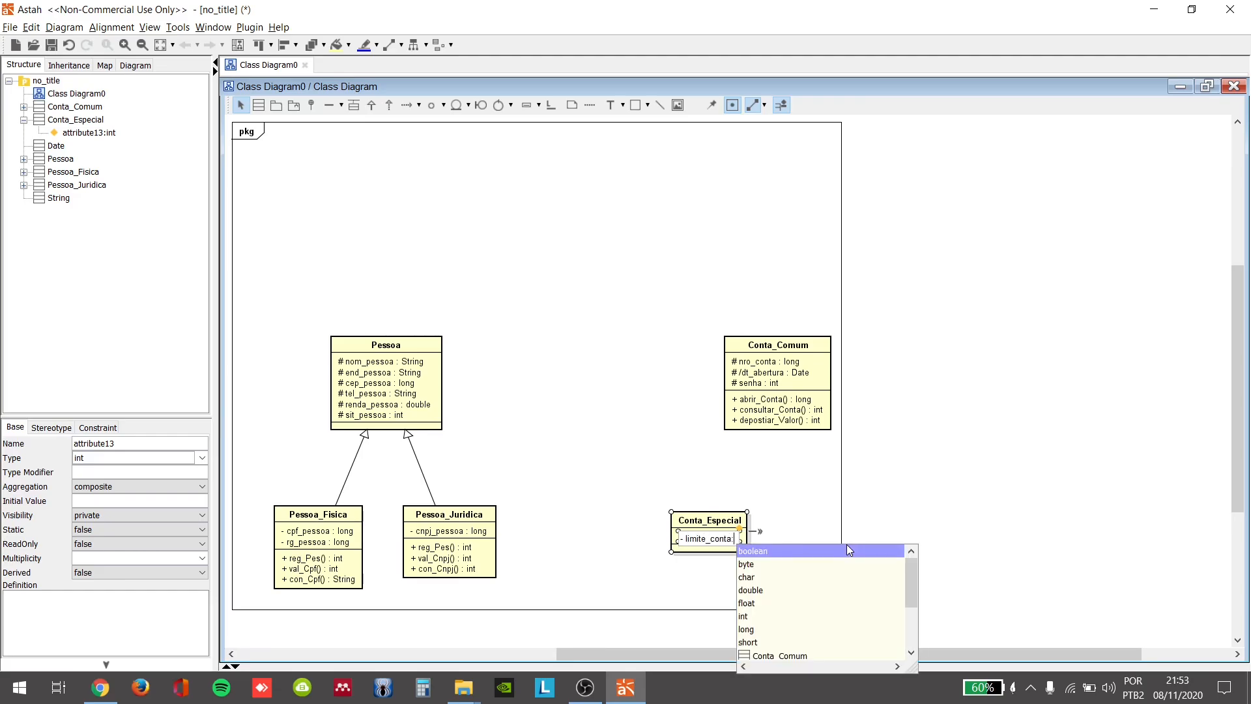
pyautogui.write('ble')
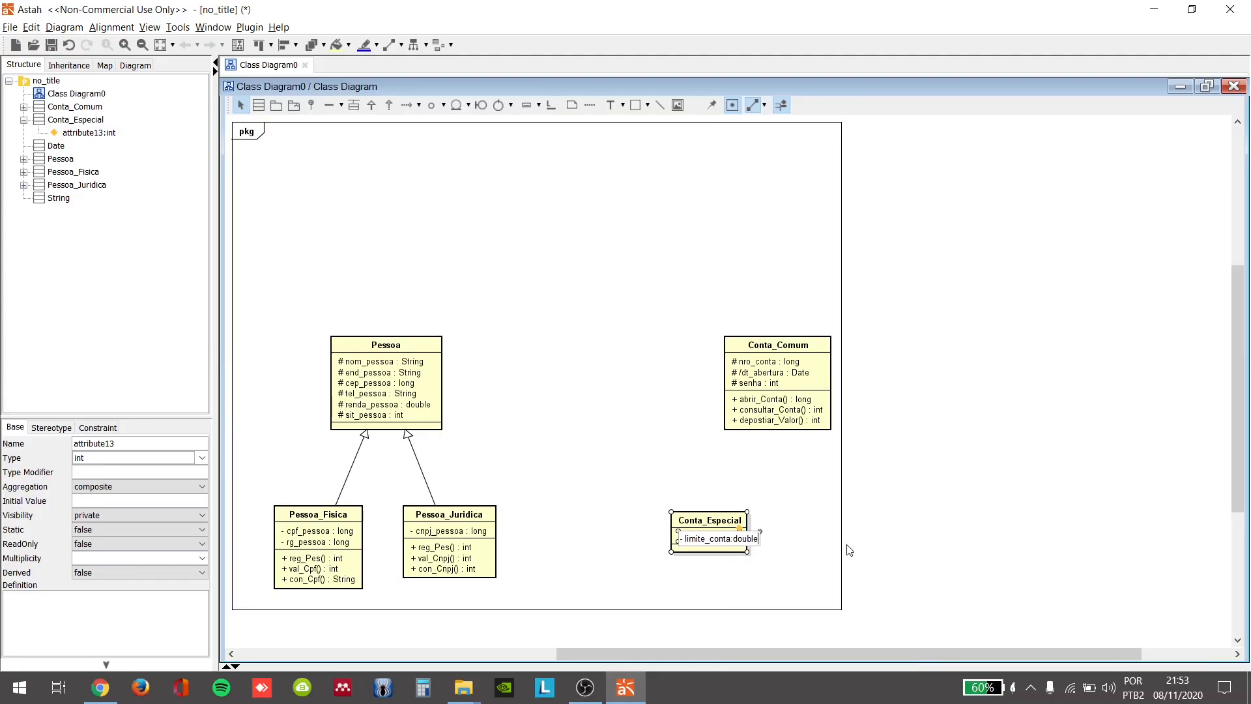
pyautogui.click(785, 591)
# Step: Add the public operation abrir_Conta() returning long to the Conta_Especial class
pyautogui.click(764, 546)
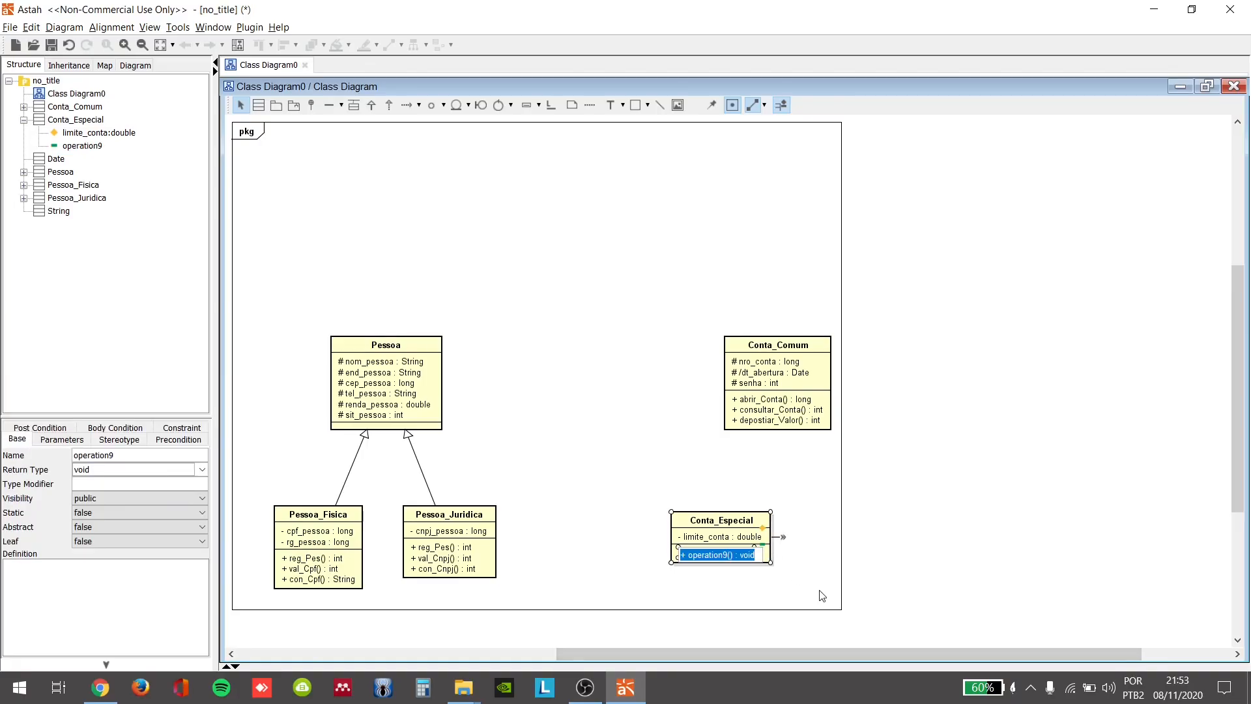
pyautogui.write('+')
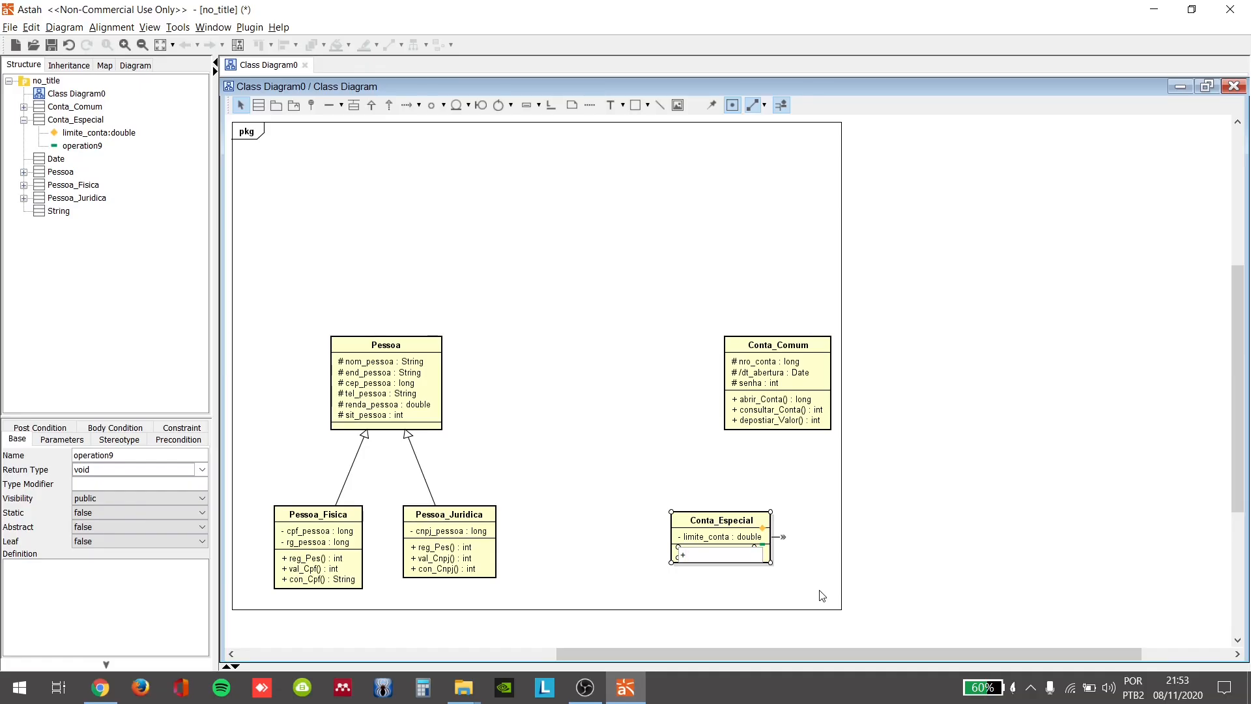
pyautogui.write('abrir_Con')
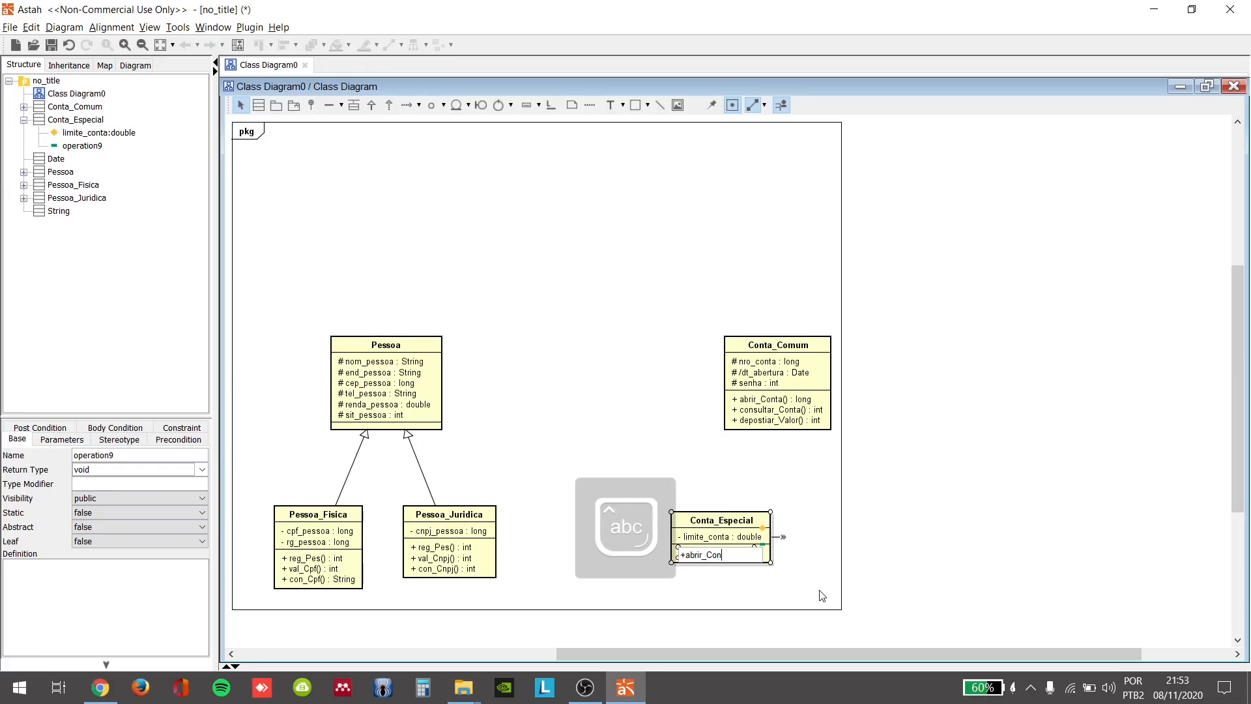
pyautogui.write('ta(): ')
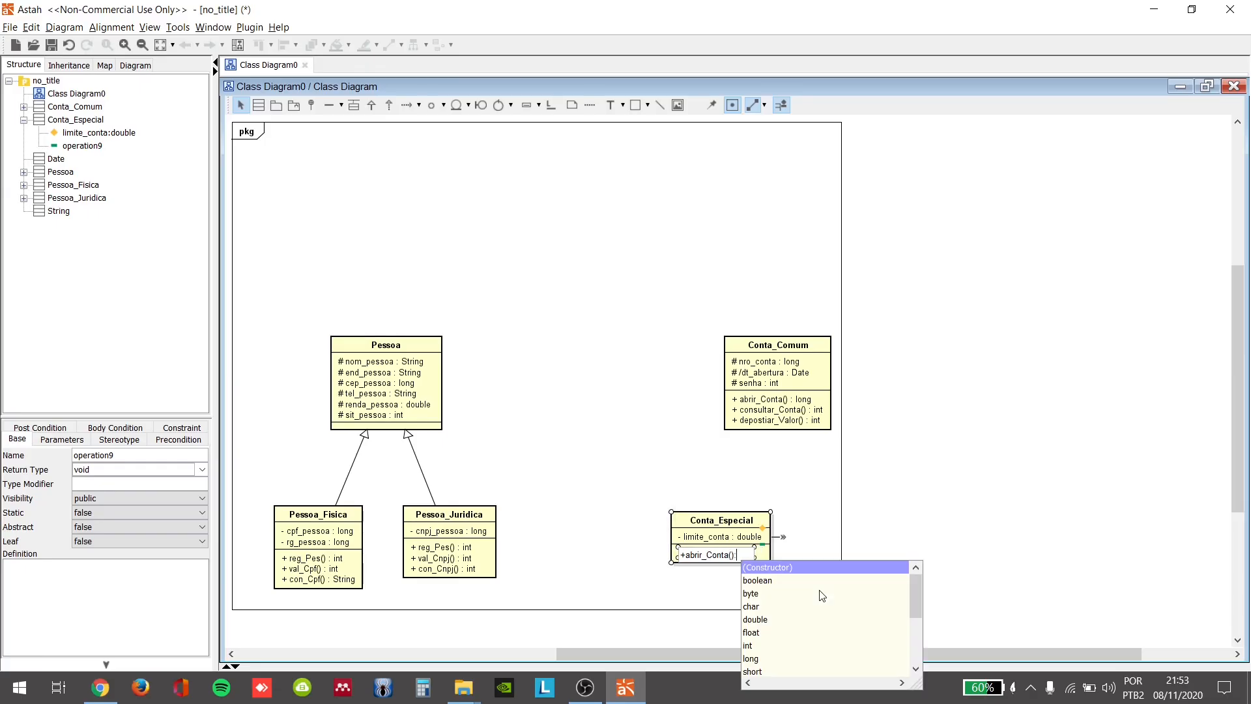
pyautogui.write('long')
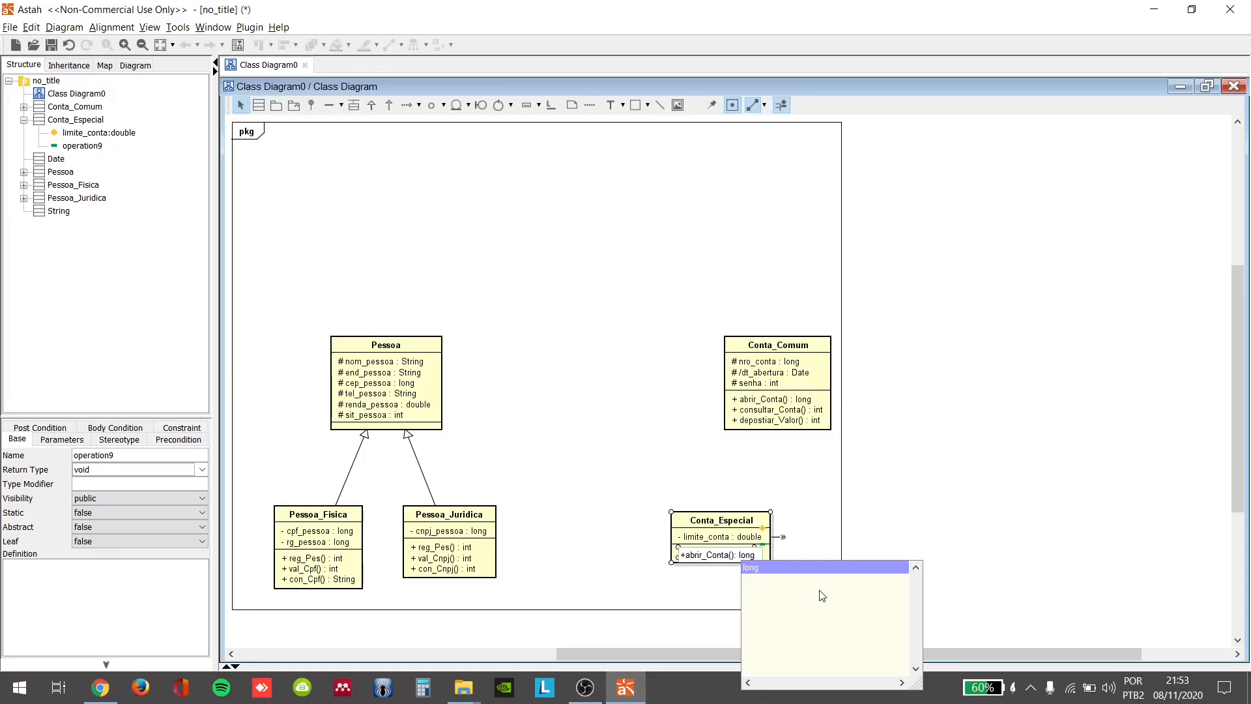
pyautogui.press('Return')
pyautogui.click(835, 509)
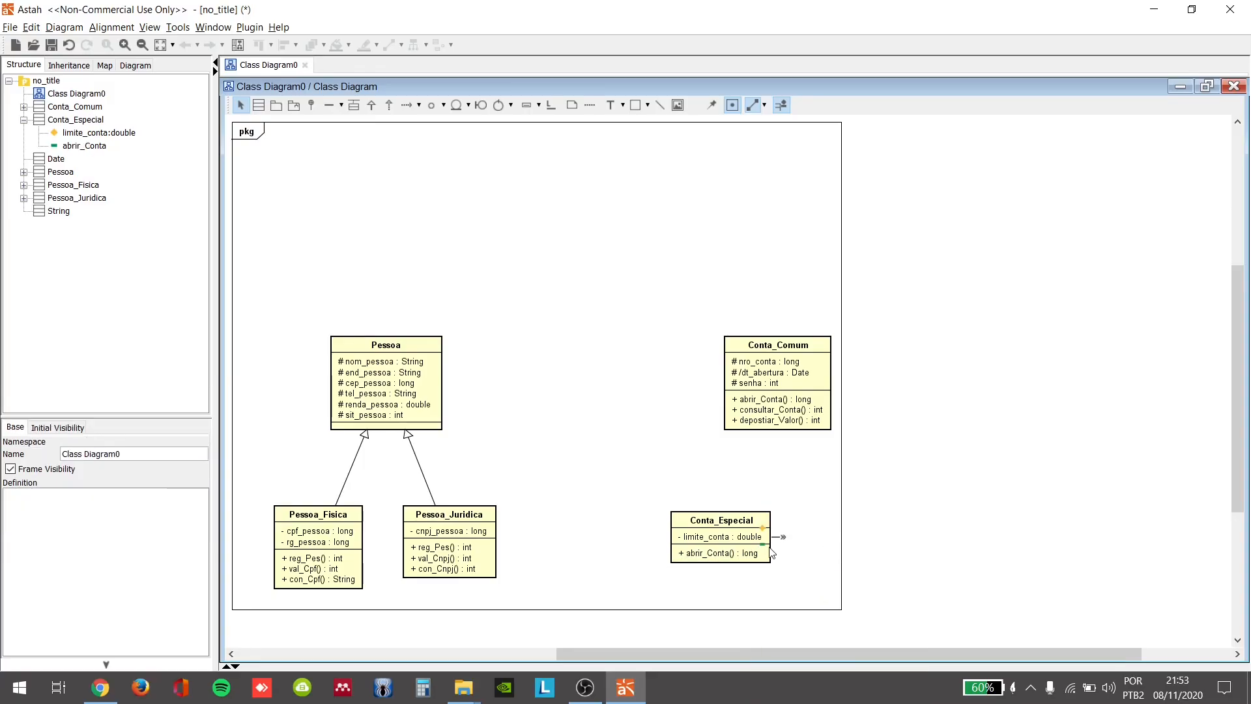
# Step: Move Conta_Especial slightly left and up, level with Pessoa_Juridica, and add a class named Conta_Poupanca to its right
pyautogui.moveTo(723, 526); pyautogui.dragTo(700, 521)
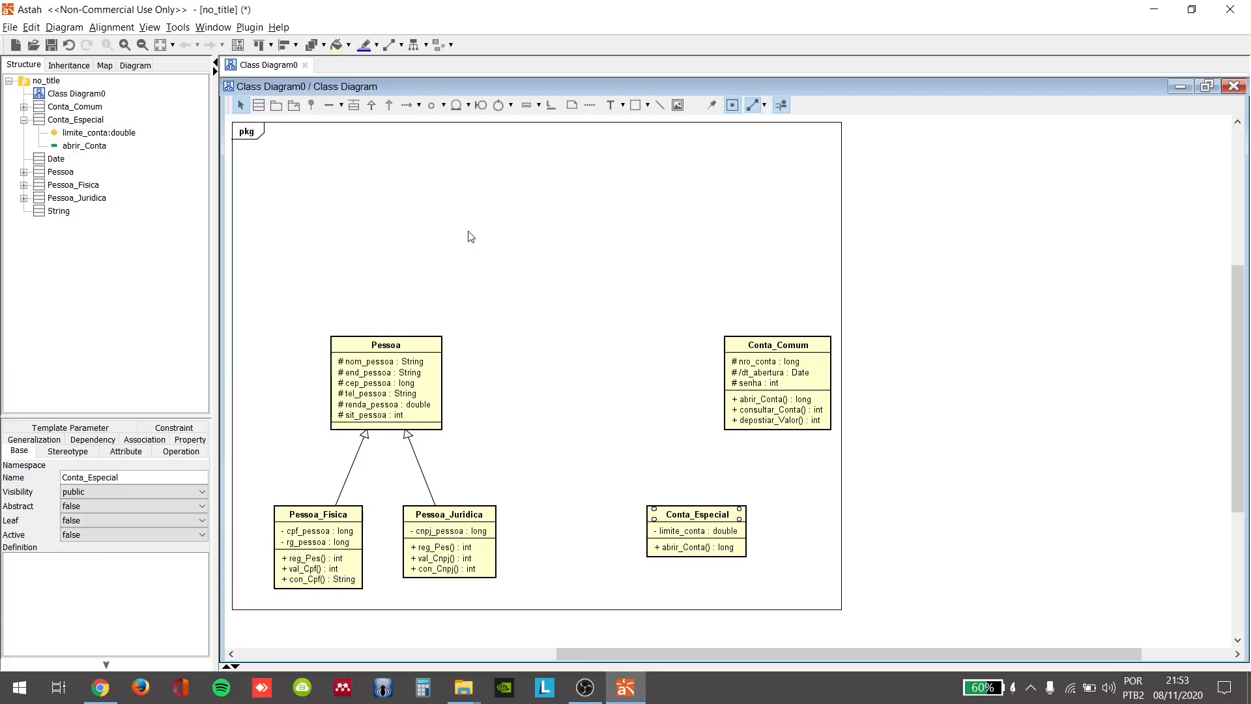
pyautogui.click(259, 105)
pyautogui.click(819, 516)
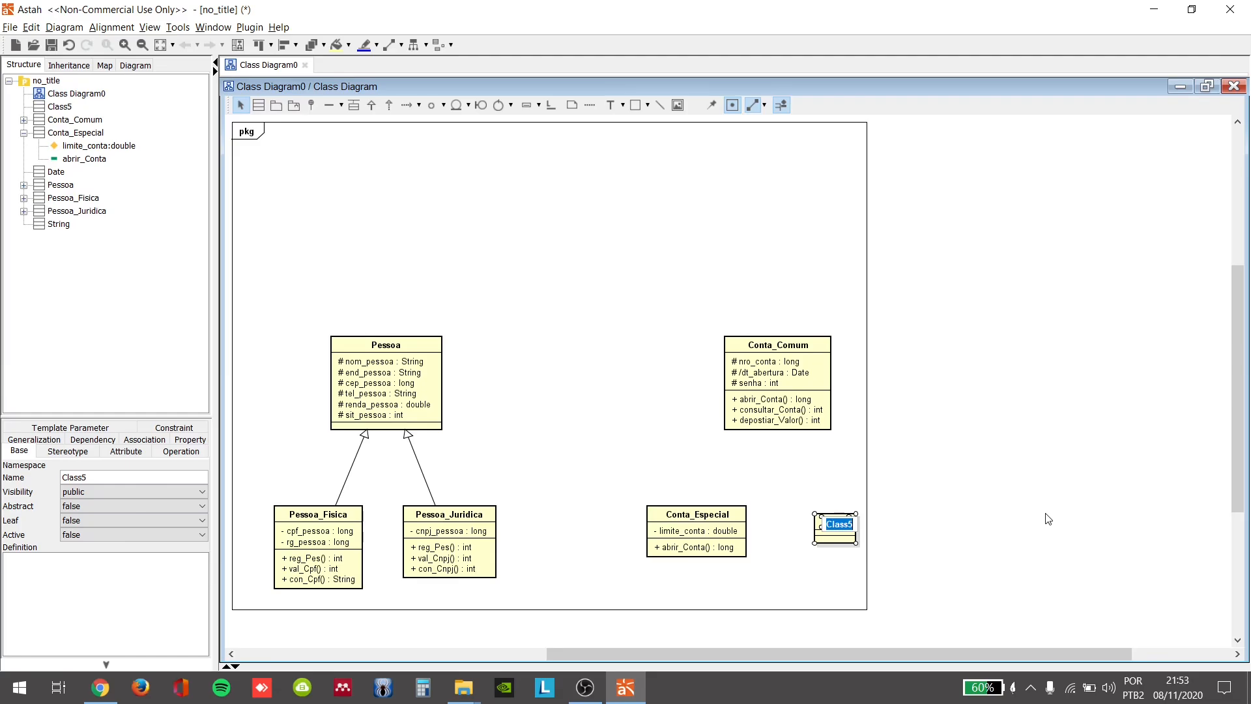
pyautogui.write('Conta')
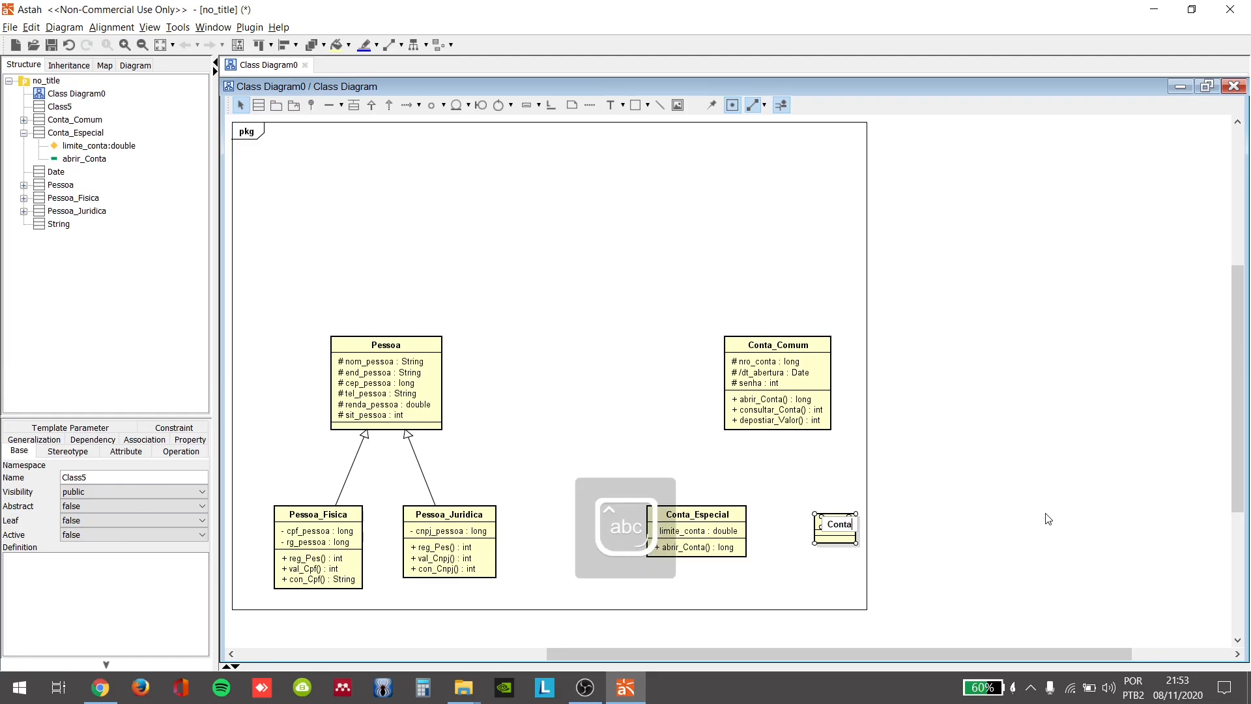
pyautogui.write('_Poupança')
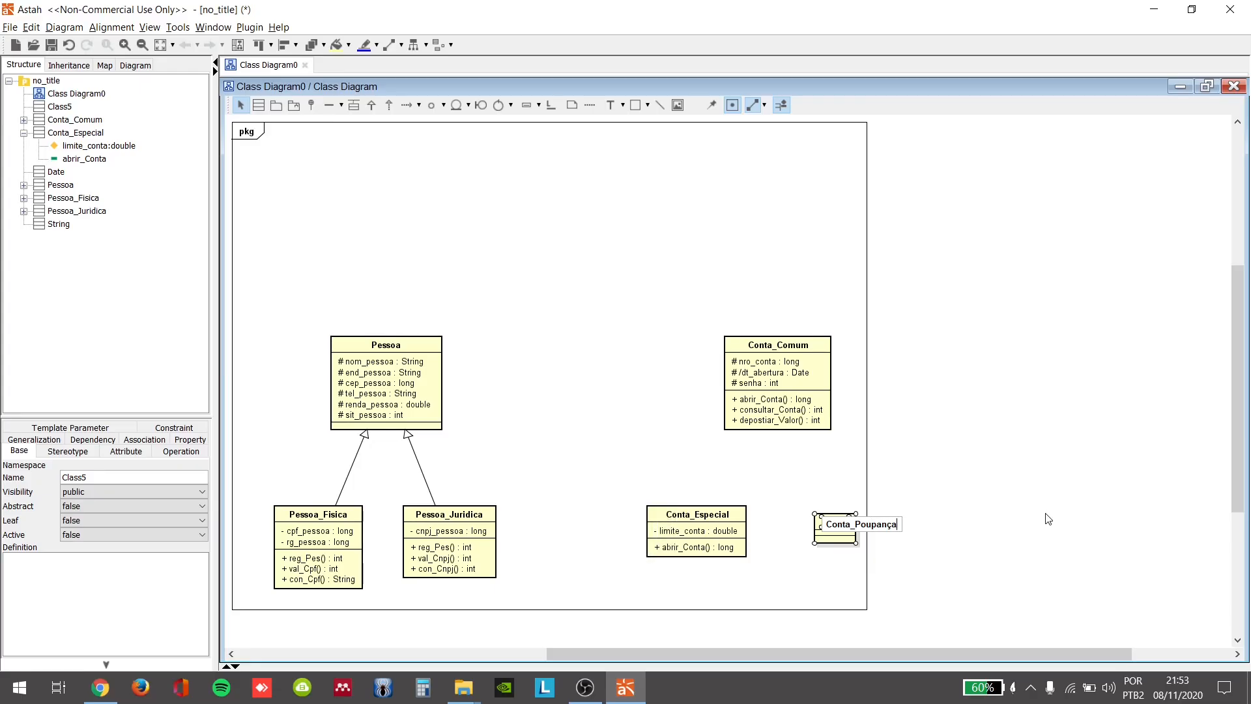
pyautogui.press('BackSpace')
pyautogui.press('BackSpace')
pyautogui.write('ca')
pyautogui.press('Return')
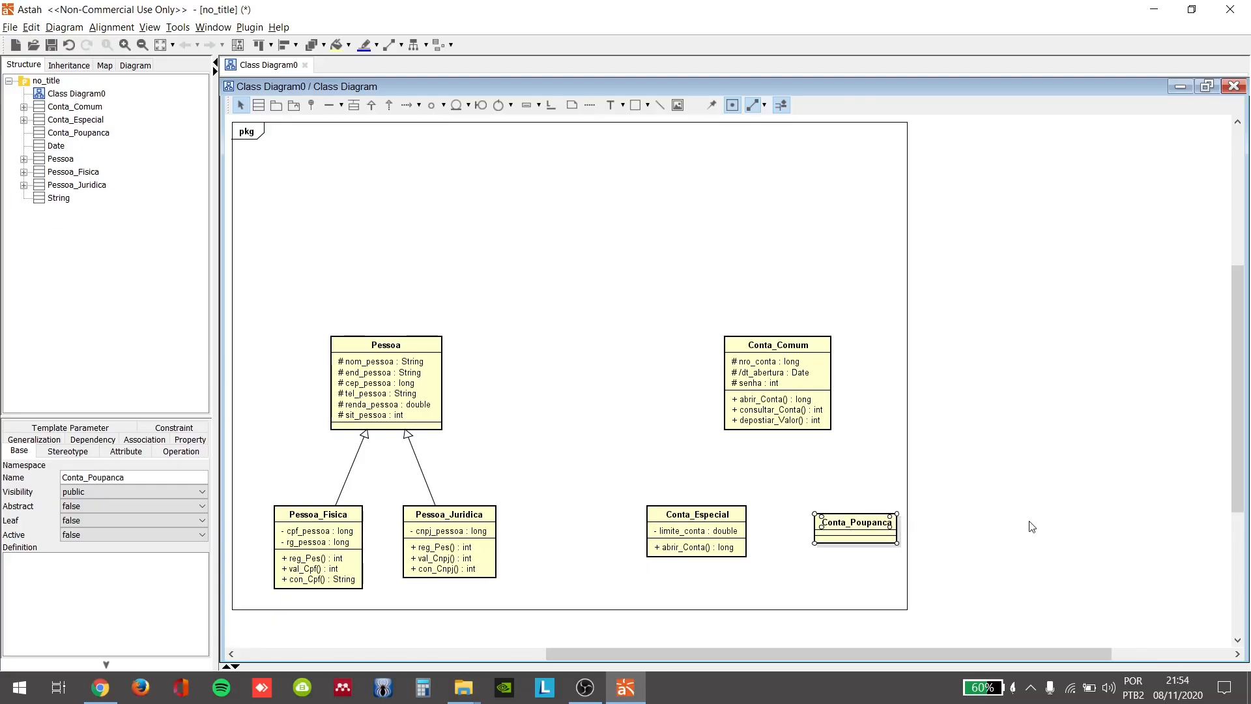
# Step: Add the private attribute dt_aniversario of type Date to the Conta_Poupanca class
pyautogui.click(890, 532)
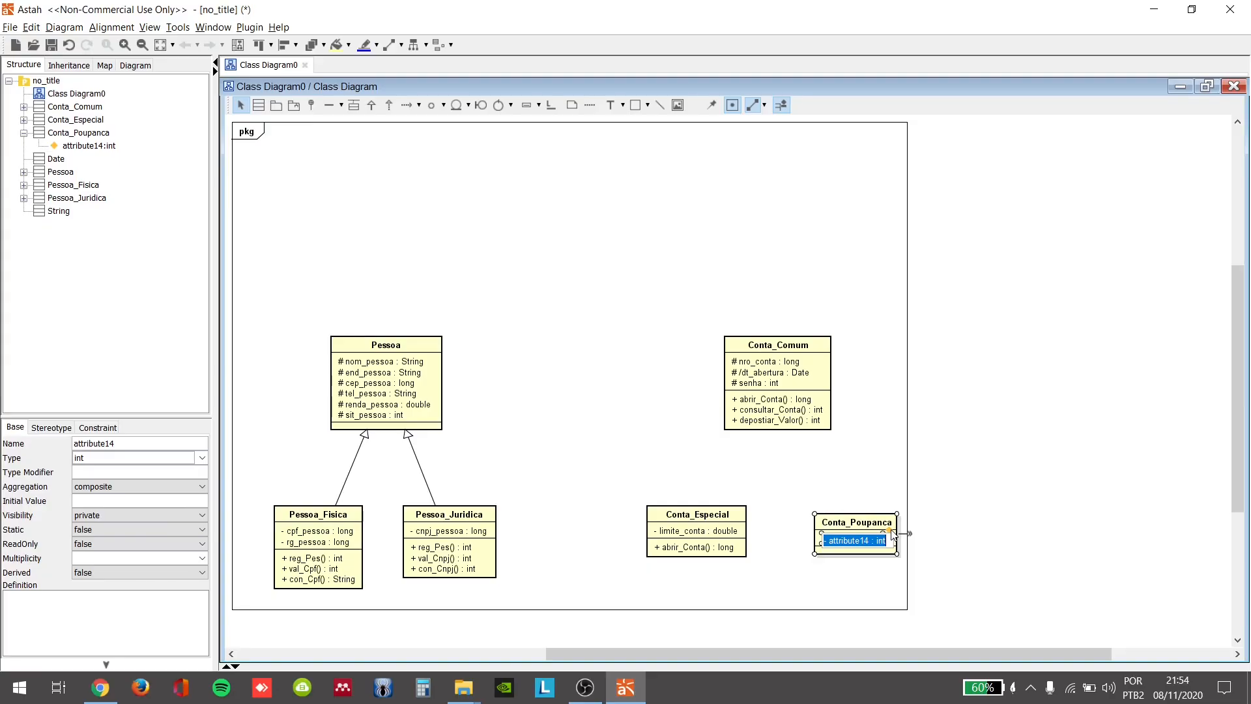
pyautogui.write('-dt_aniversario: data')
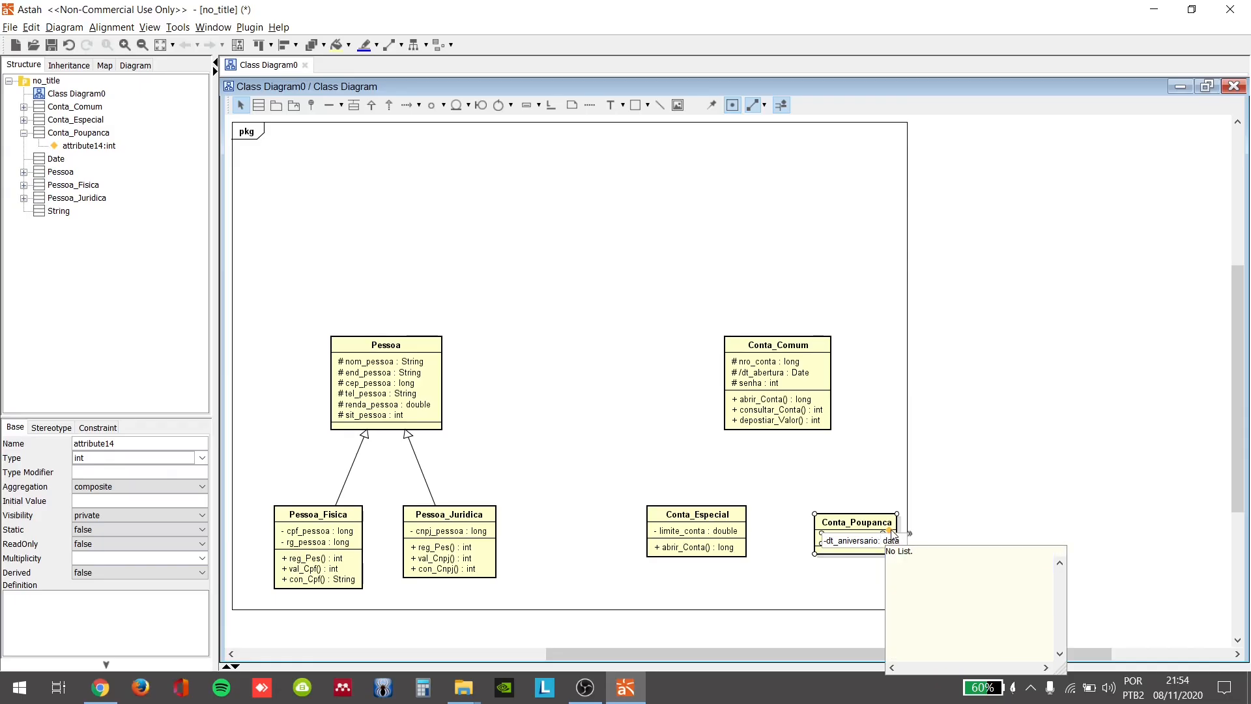
pyautogui.press('BackSpace')
pyautogui.press('Return')
pyautogui.press('Return')
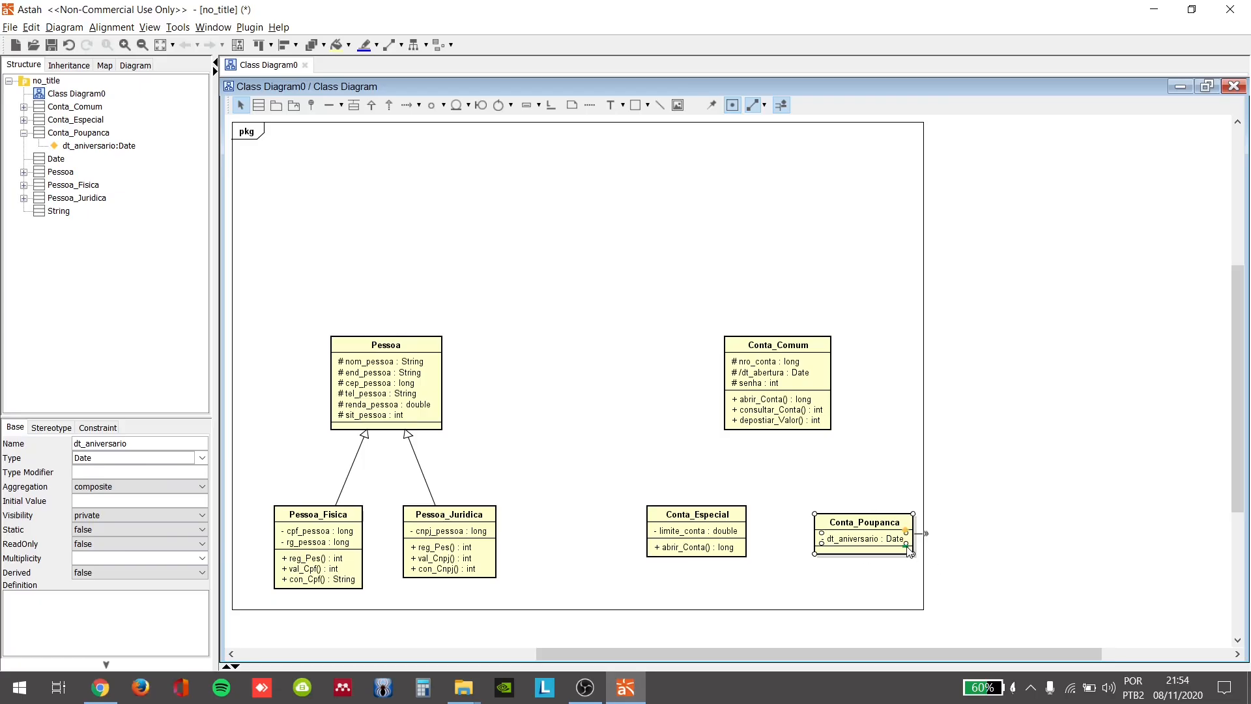
# Step: Add the public operation renda_Conta() returning double to Conta_Poupanca and align the class level with Conta_Especial
pyautogui.click(907, 546)
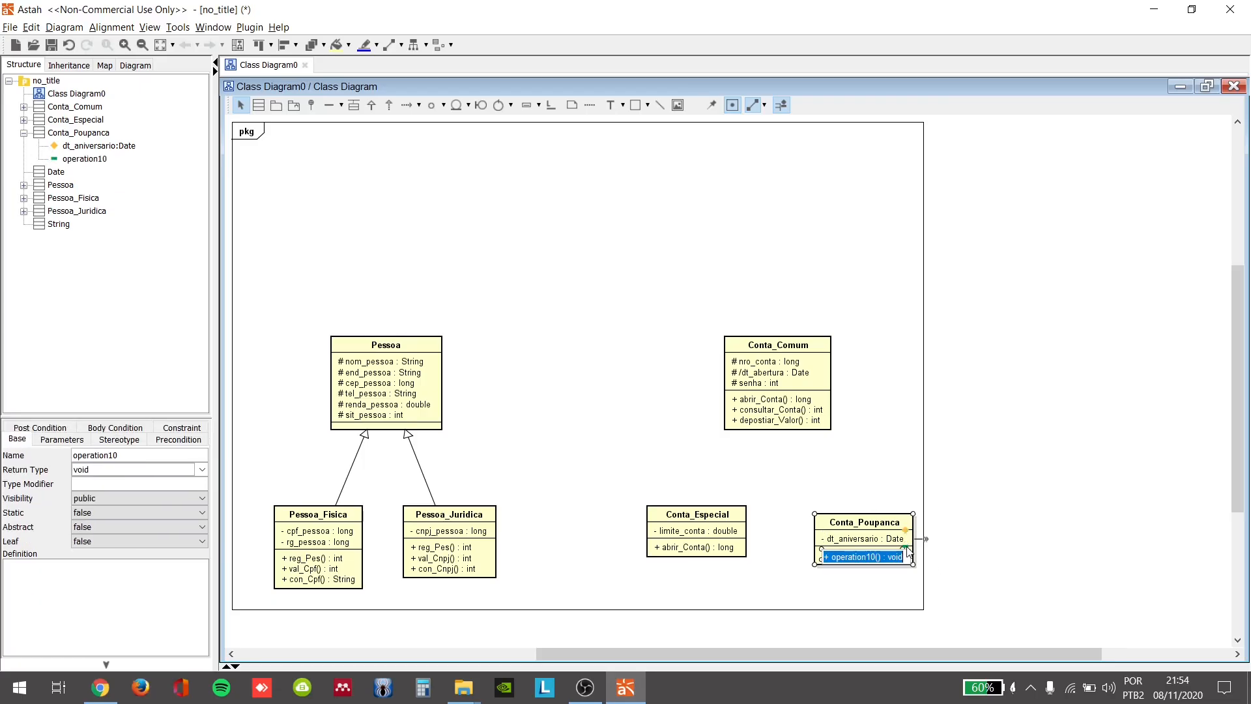
pyautogui.write('+ renda')
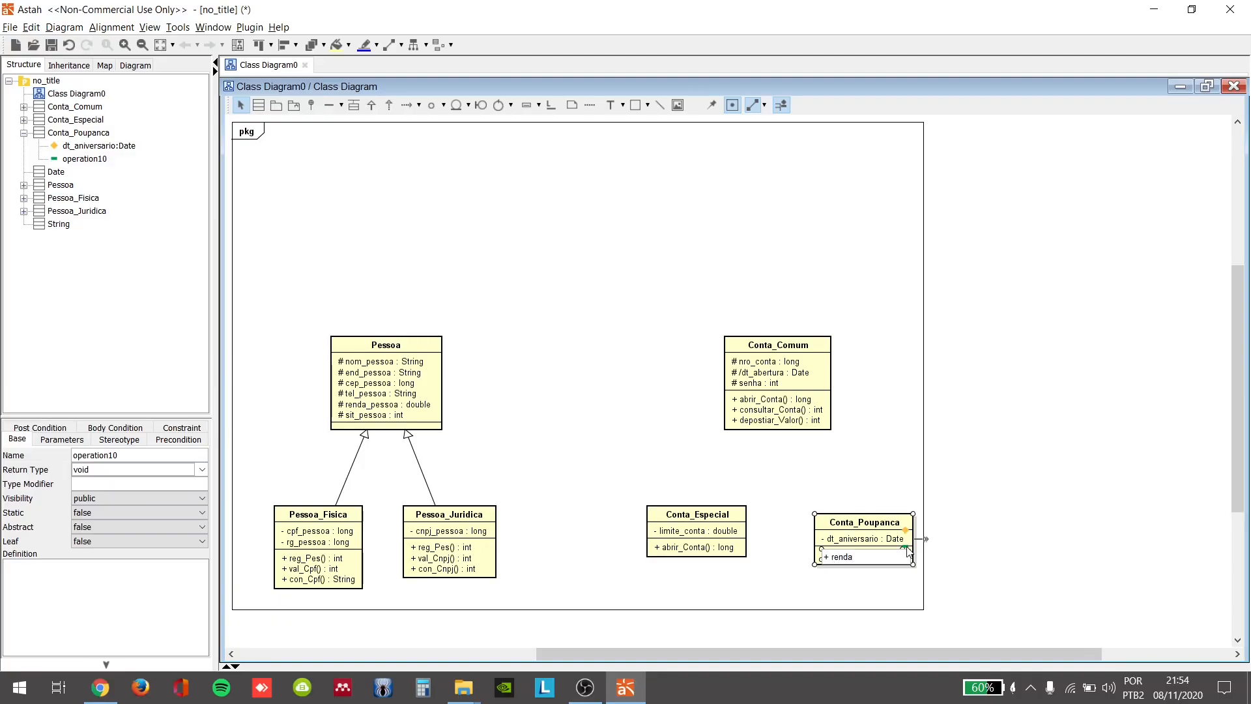
pyautogui.write('_Co')
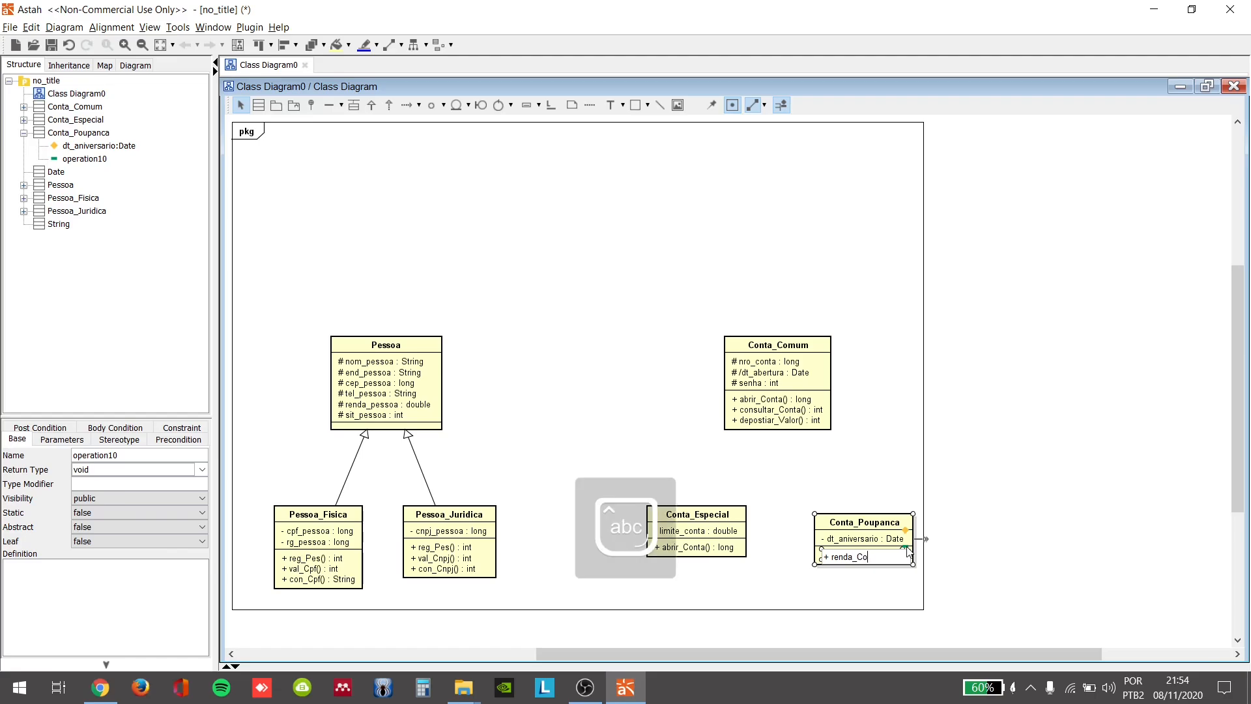
pyautogui.write('nta():')
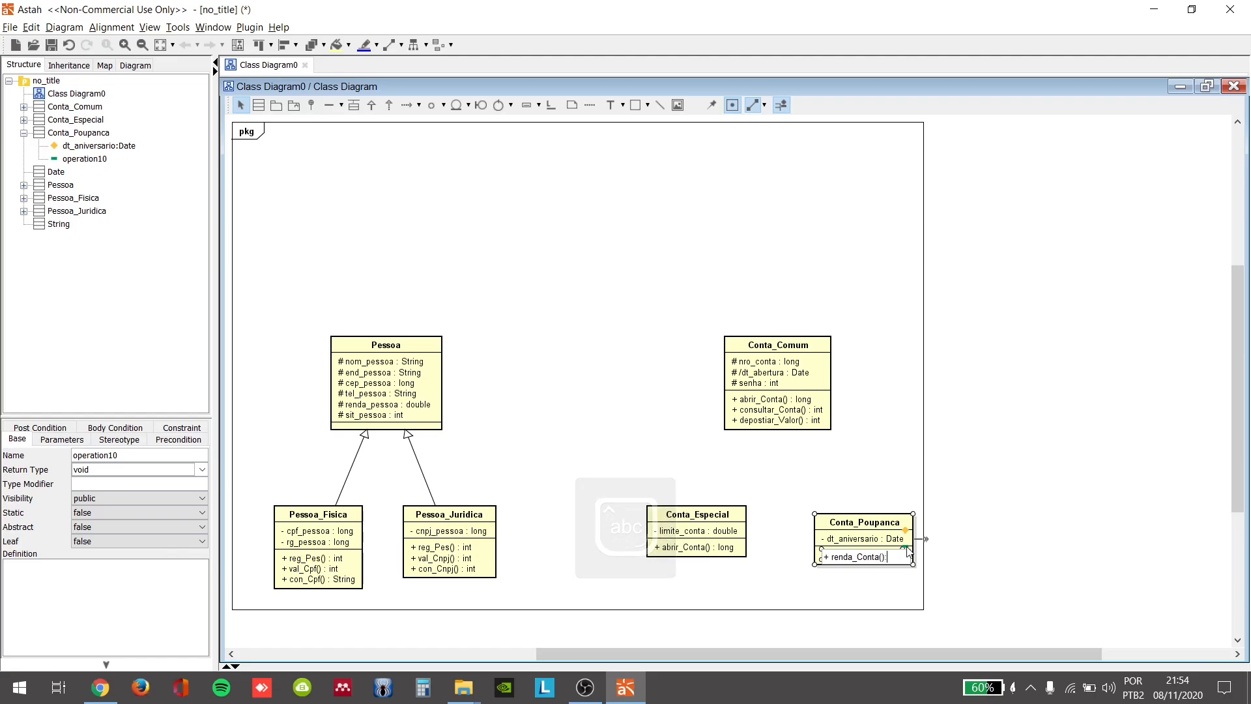
pyautogui.write('double')
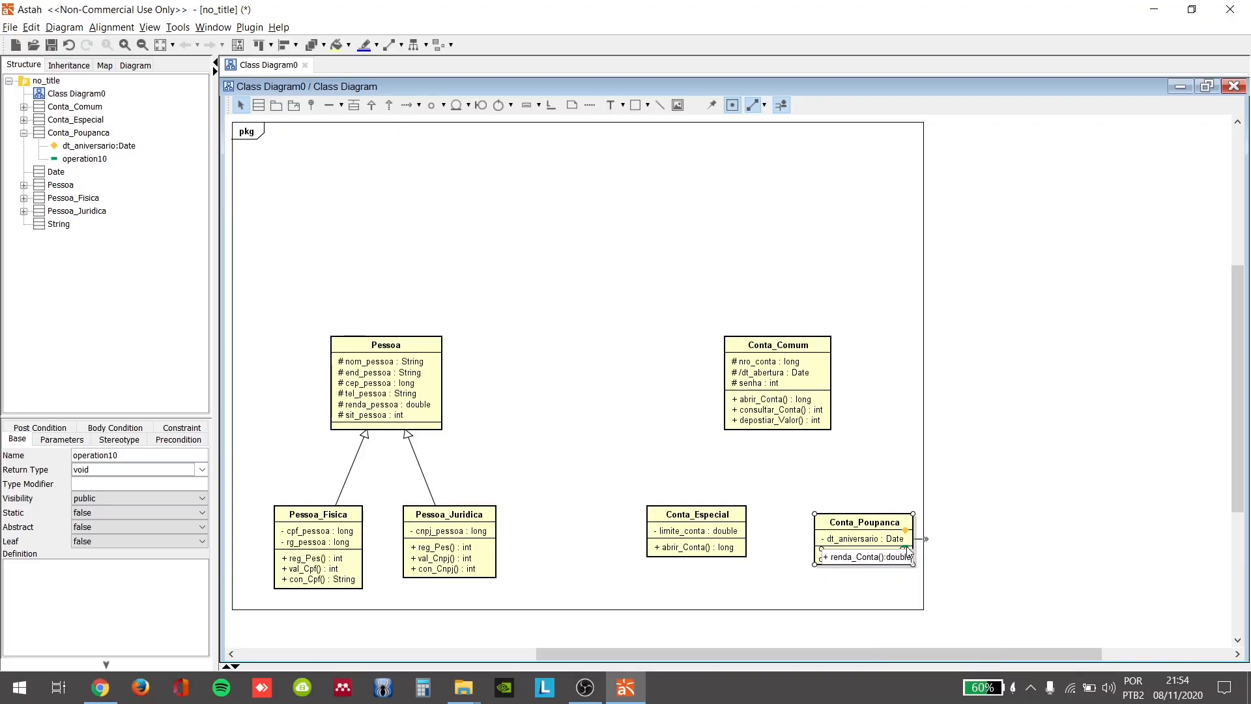
pyautogui.click(843, 438)
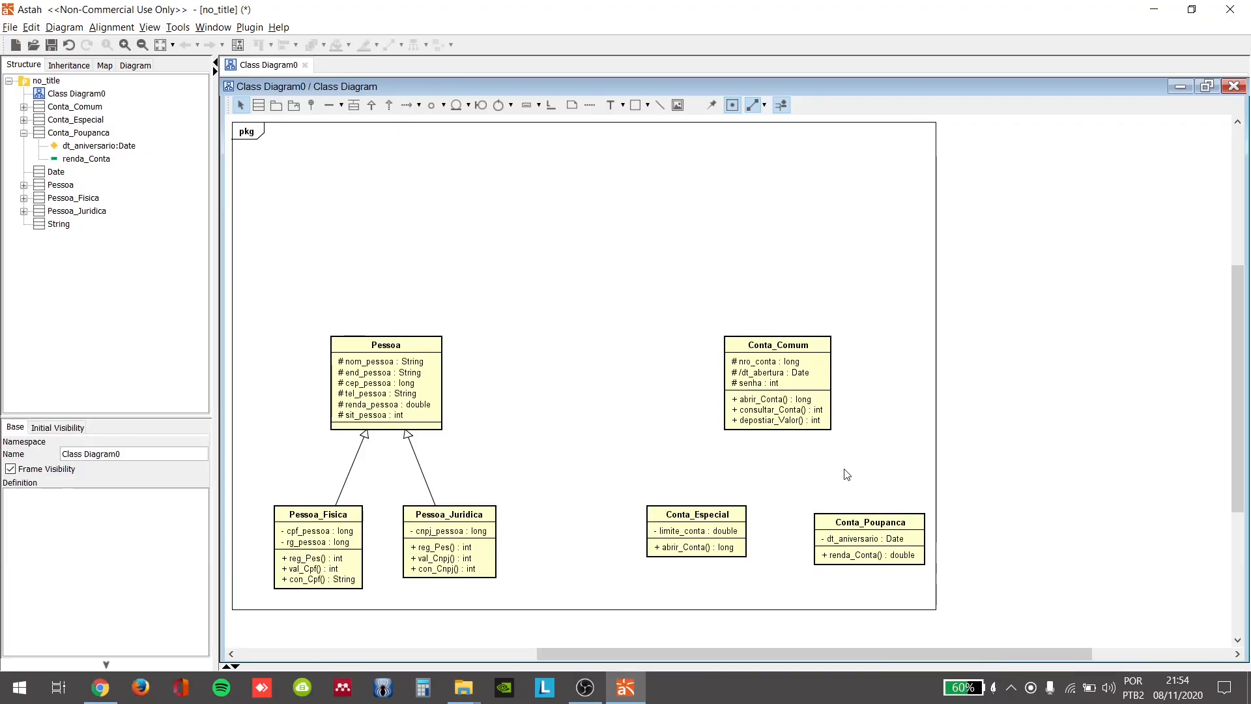
pyautogui.moveTo(848, 527); pyautogui.dragTo(848, 518)
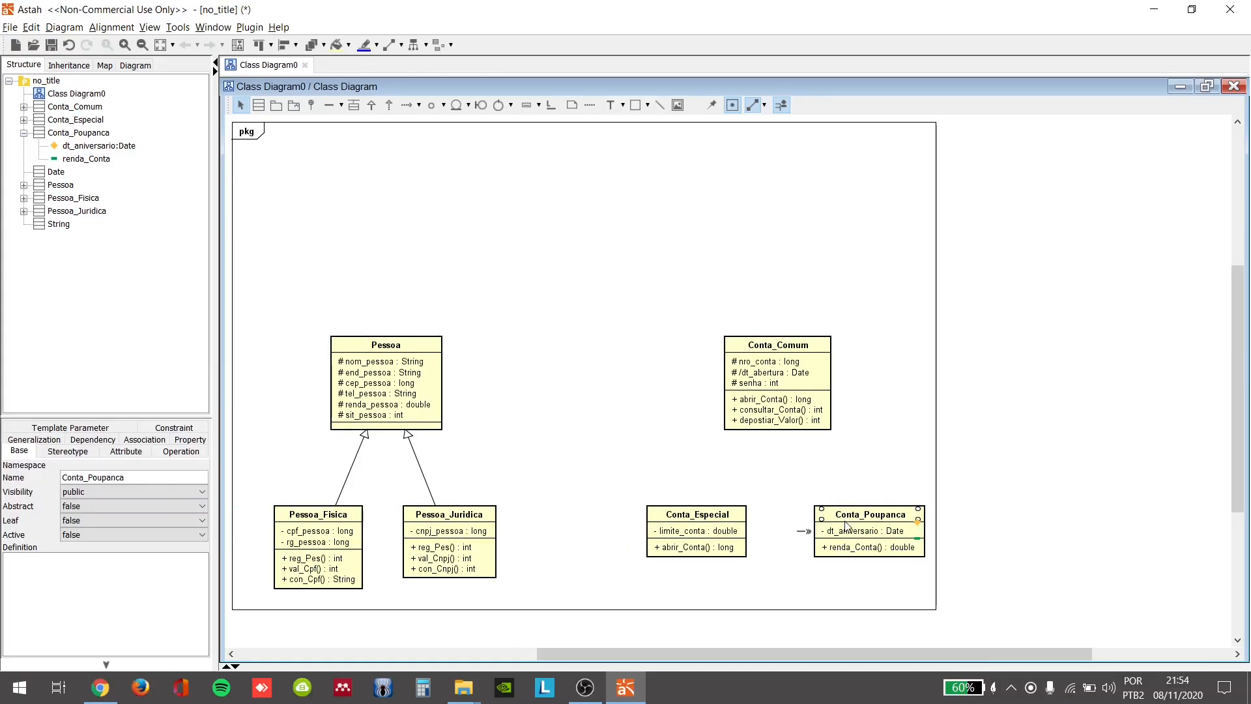
# Step: Draw a generalization from Conta_Especial to Conta_Comum, routed up, across and up again with two right-angle bends
pyautogui.click(371, 105)
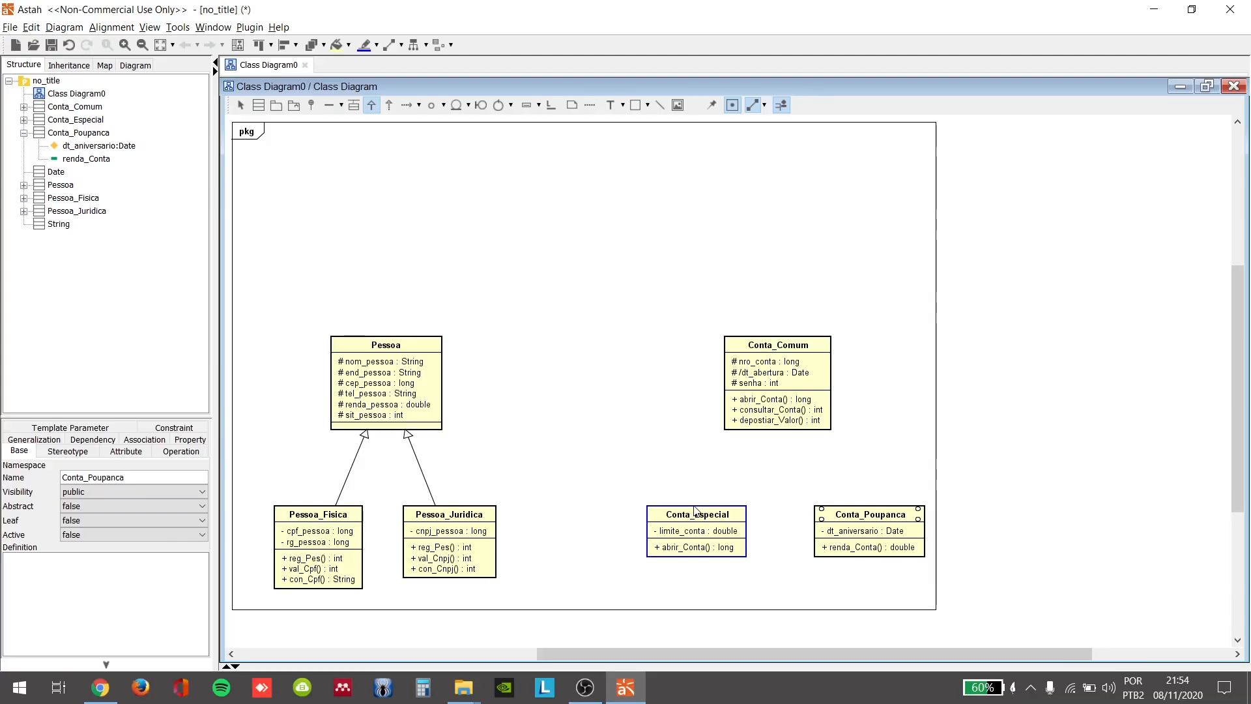
pyautogui.moveTo(694, 511); pyautogui.dragTo(697, 473)
pyautogui.click(696, 468)
pyautogui.click(774, 467)
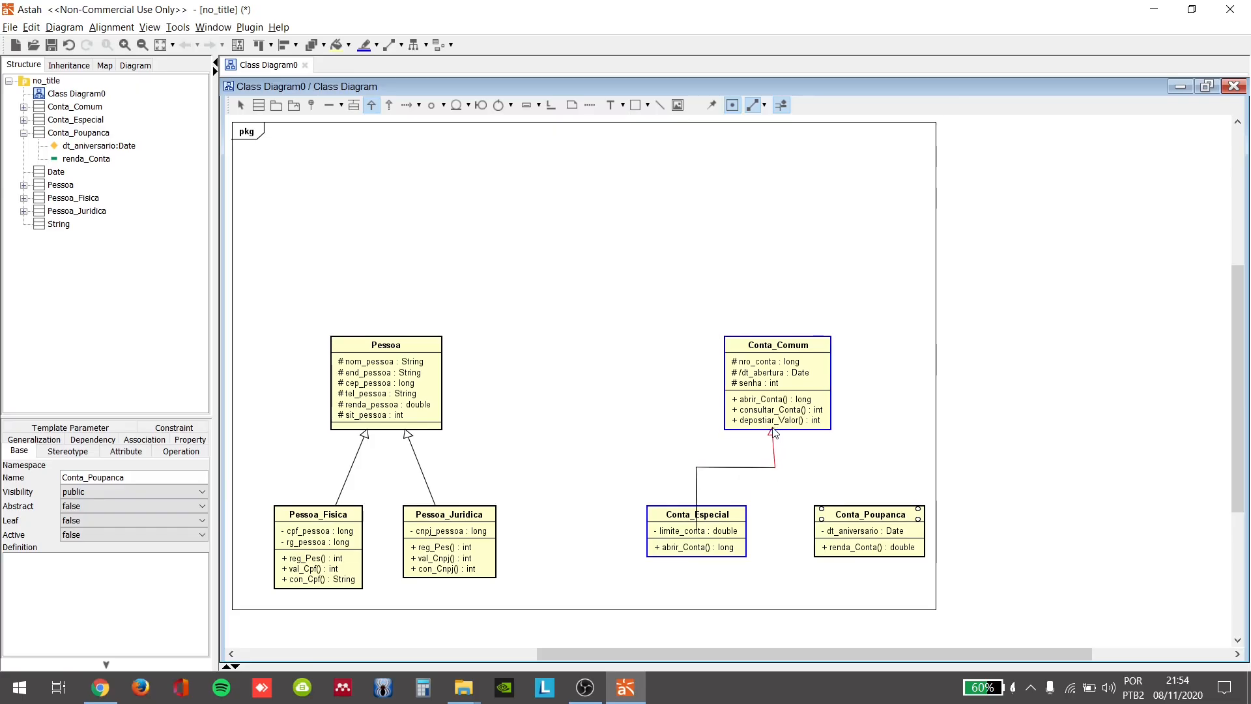
pyautogui.click(775, 434)
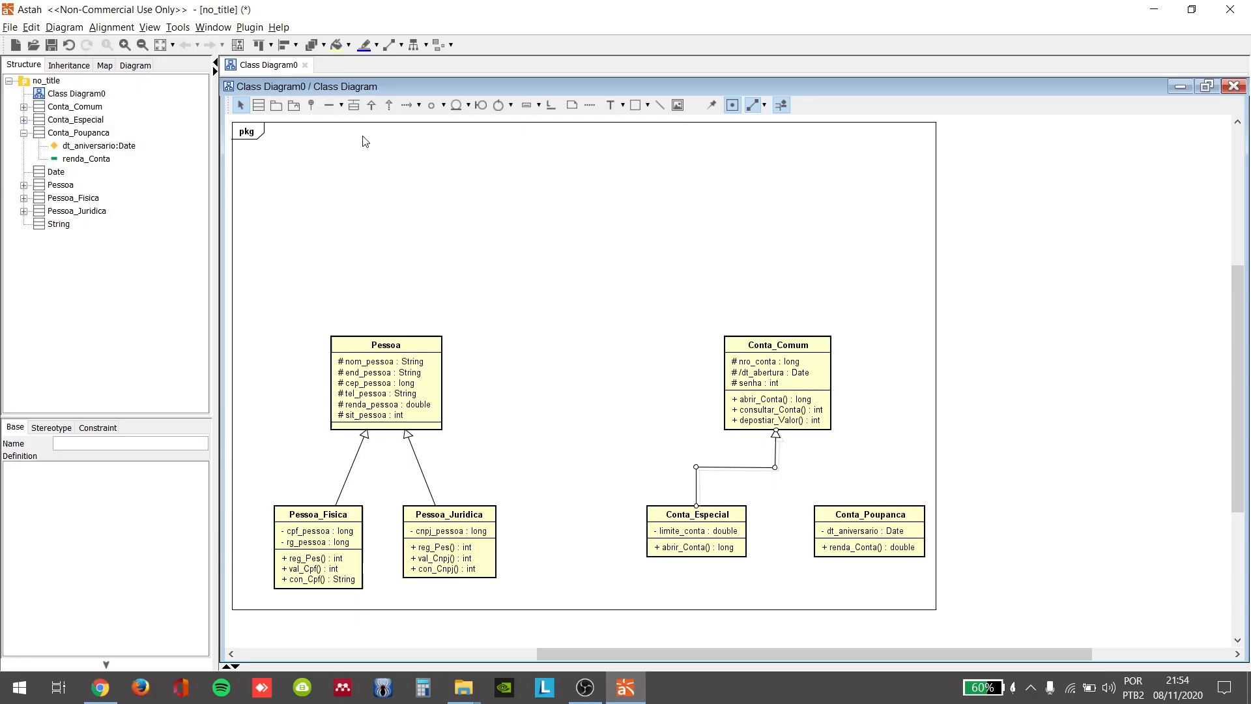
# Step: Draw a generalization from Conta_Poupanca that joins the Conta_Especial generalization line at its bend below Conta_Comum
pyautogui.click(371, 106)
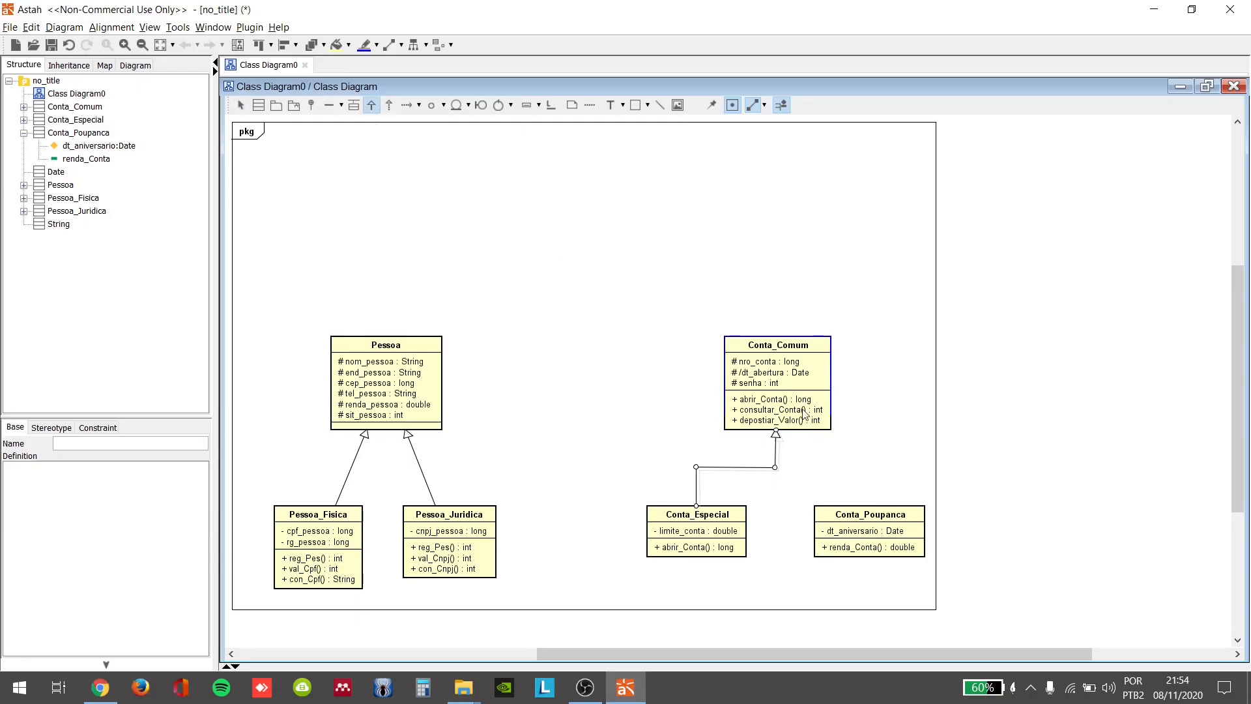
pyautogui.click(871, 531)
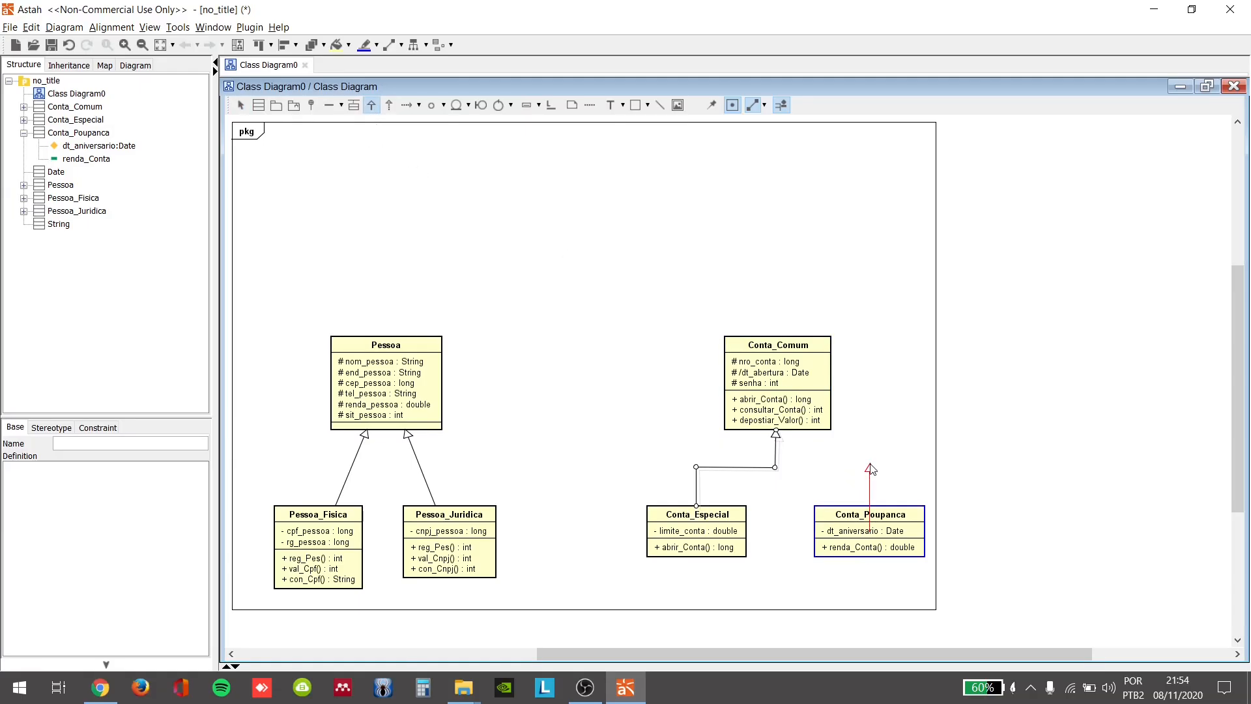
pyautogui.click(779, 470)
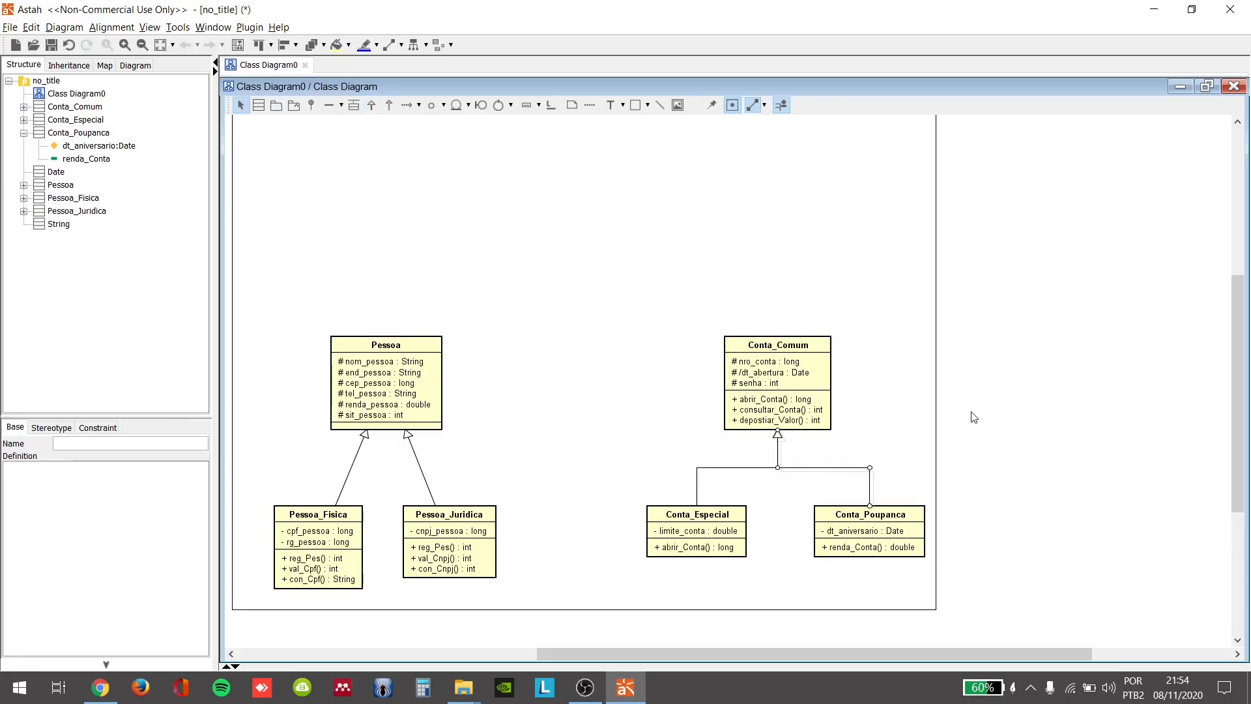
pyautogui.click(845, 461)
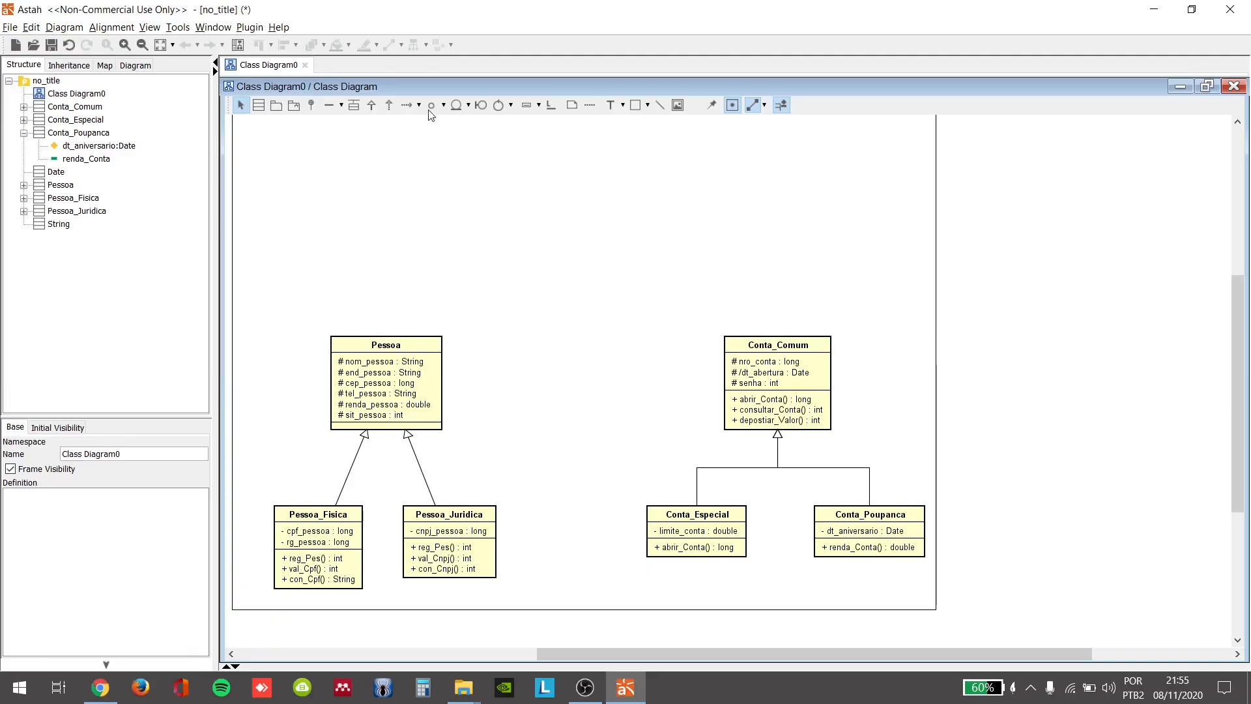
# Step: Add a class named Movimento above Conta_Comum, near the upper part of the diagram frame
pyautogui.click(259, 106)
pyautogui.click(757, 174)
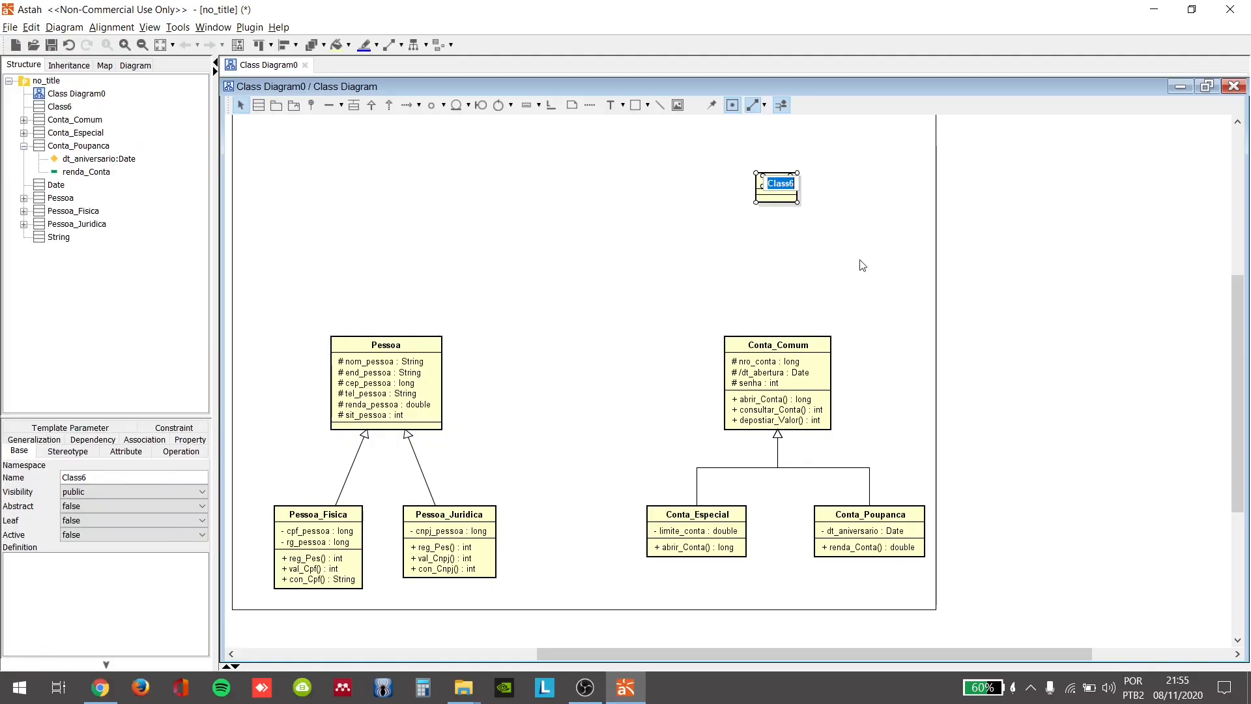
pyautogui.write('Mo')
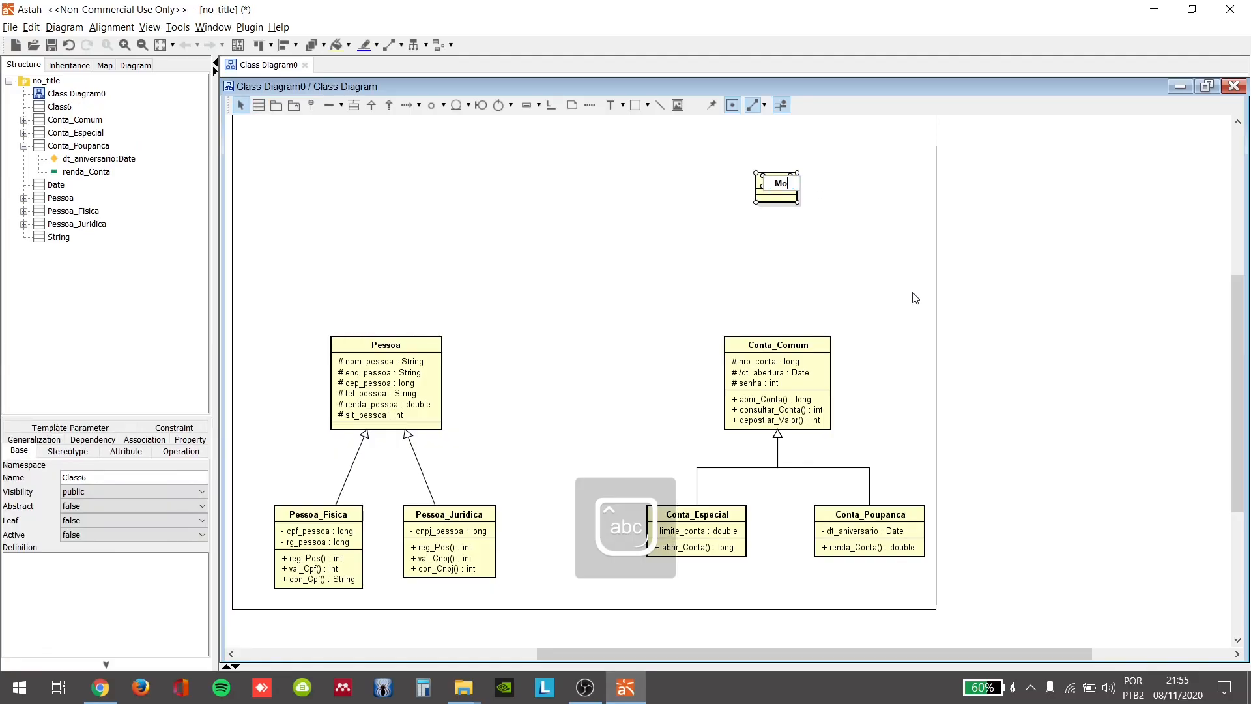
pyautogui.write('vimento')
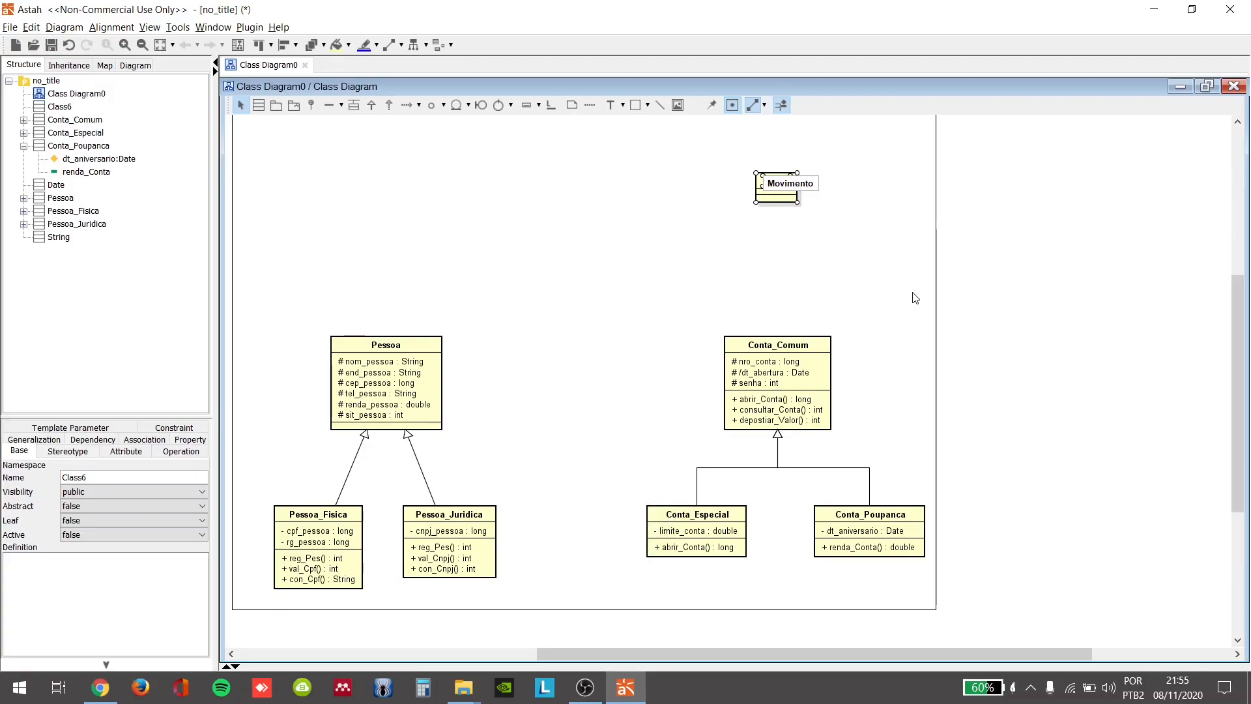
pyautogui.press('Return')
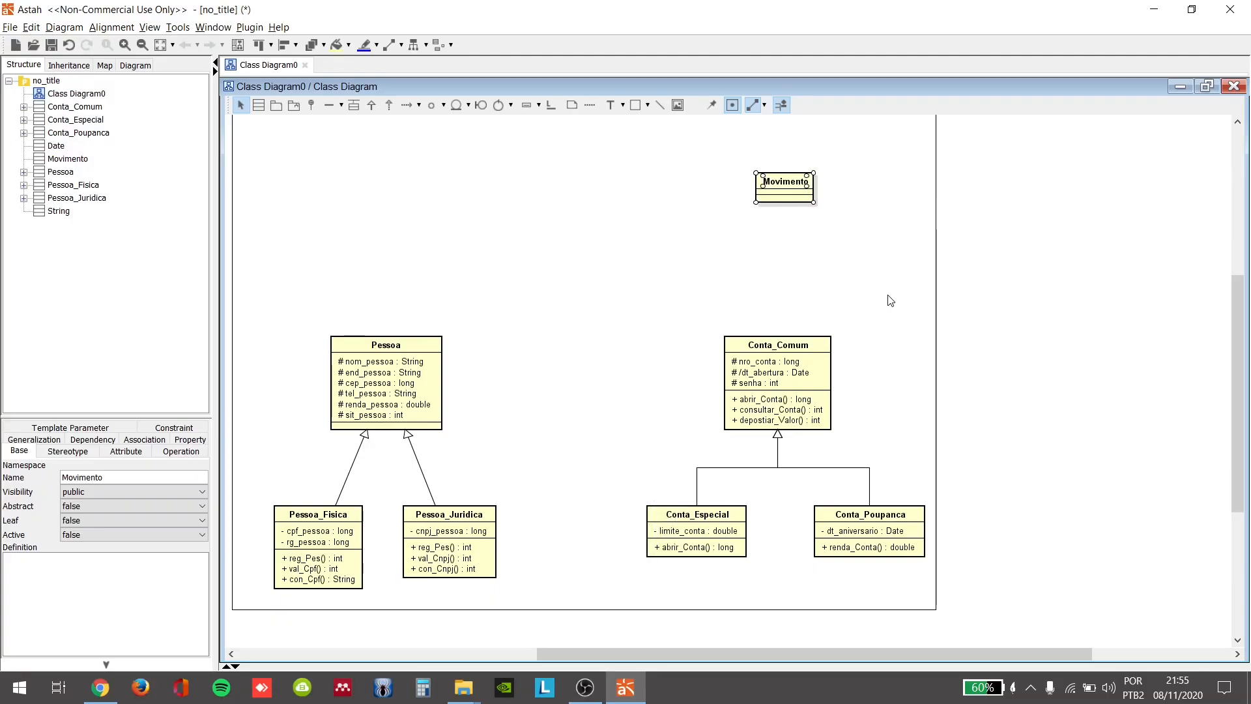
# Step: Add the private attribute tipo_mov of type int to the Movimento class
pyautogui.click(807, 190)
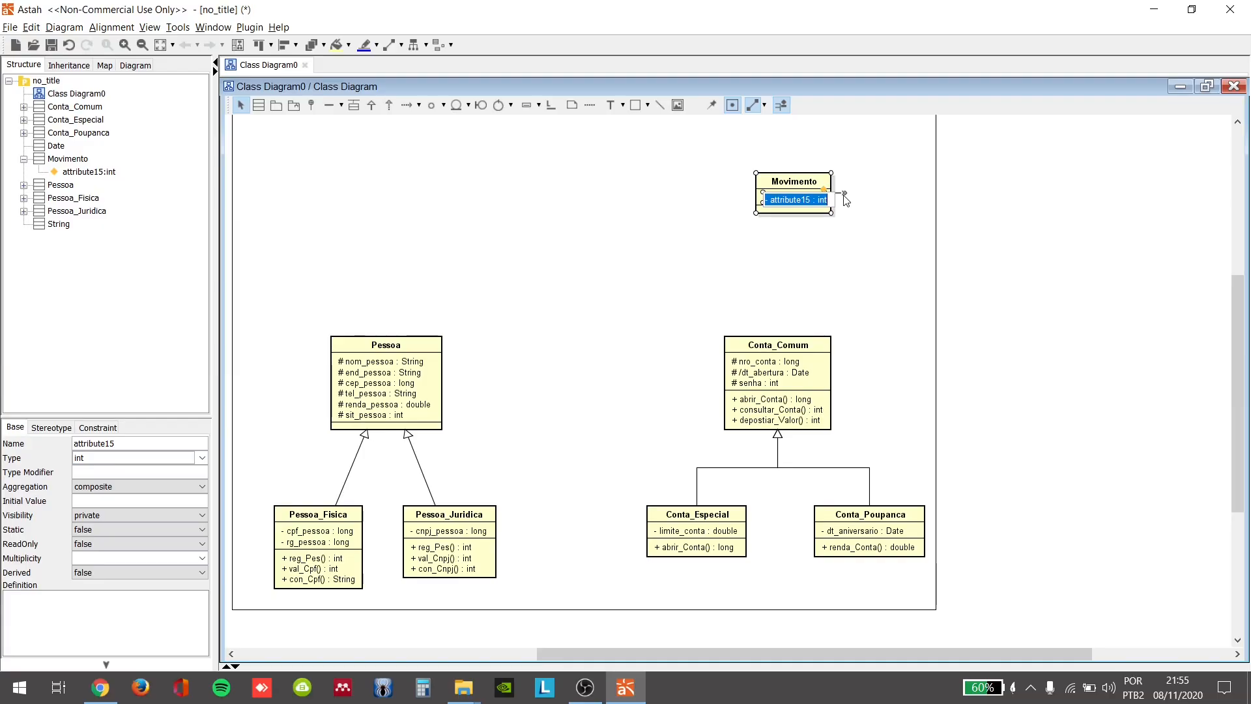
pyautogui.press('BackSpace')
pyautogui.write('- tipo')
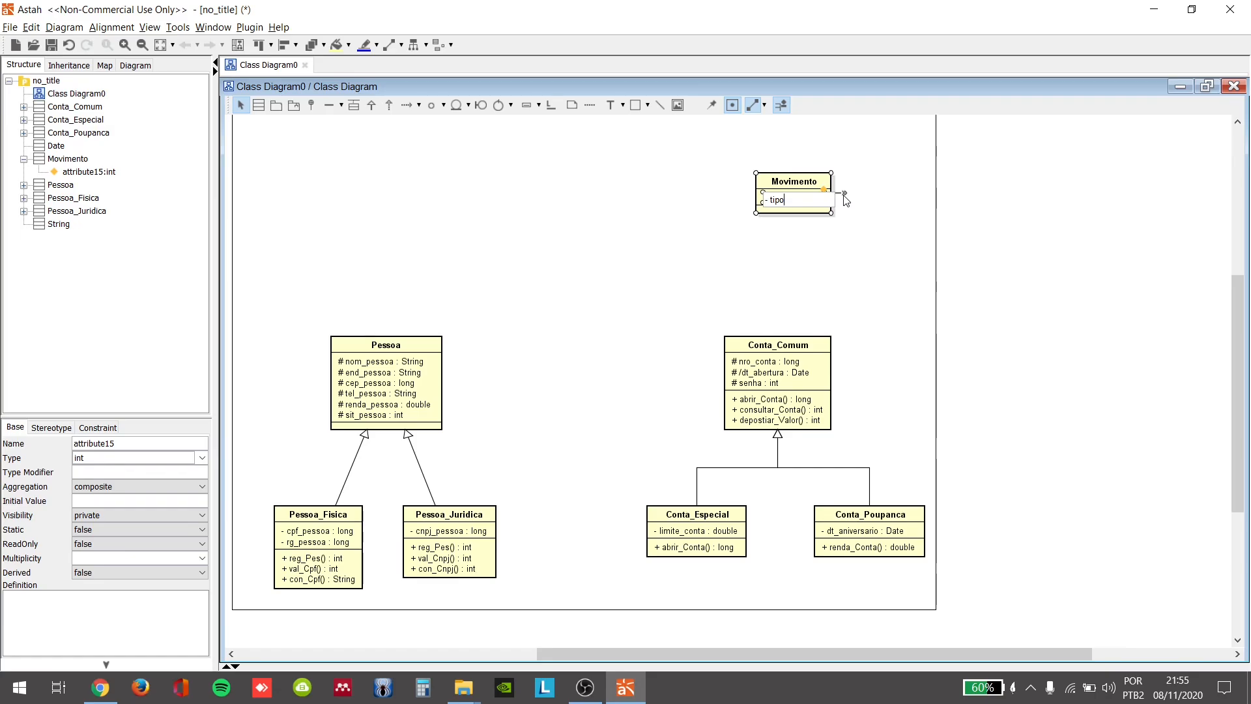
pyautogui.write('_mov: ')
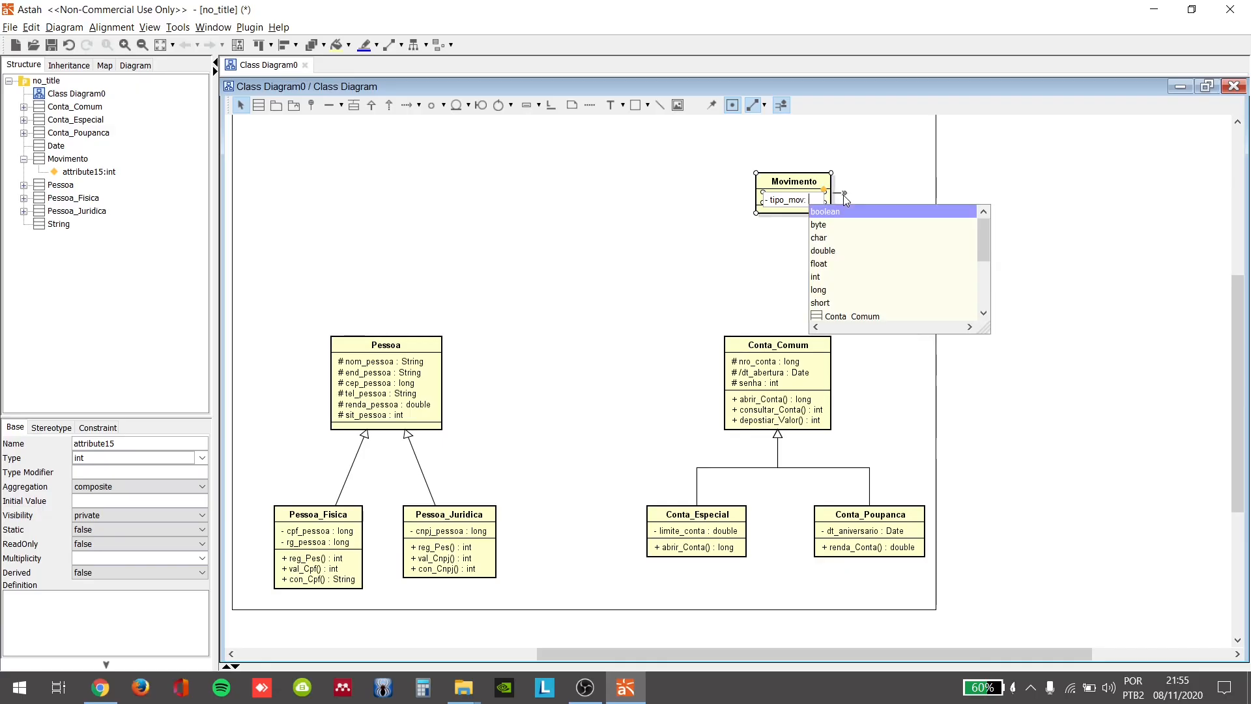
pyautogui.write('int')
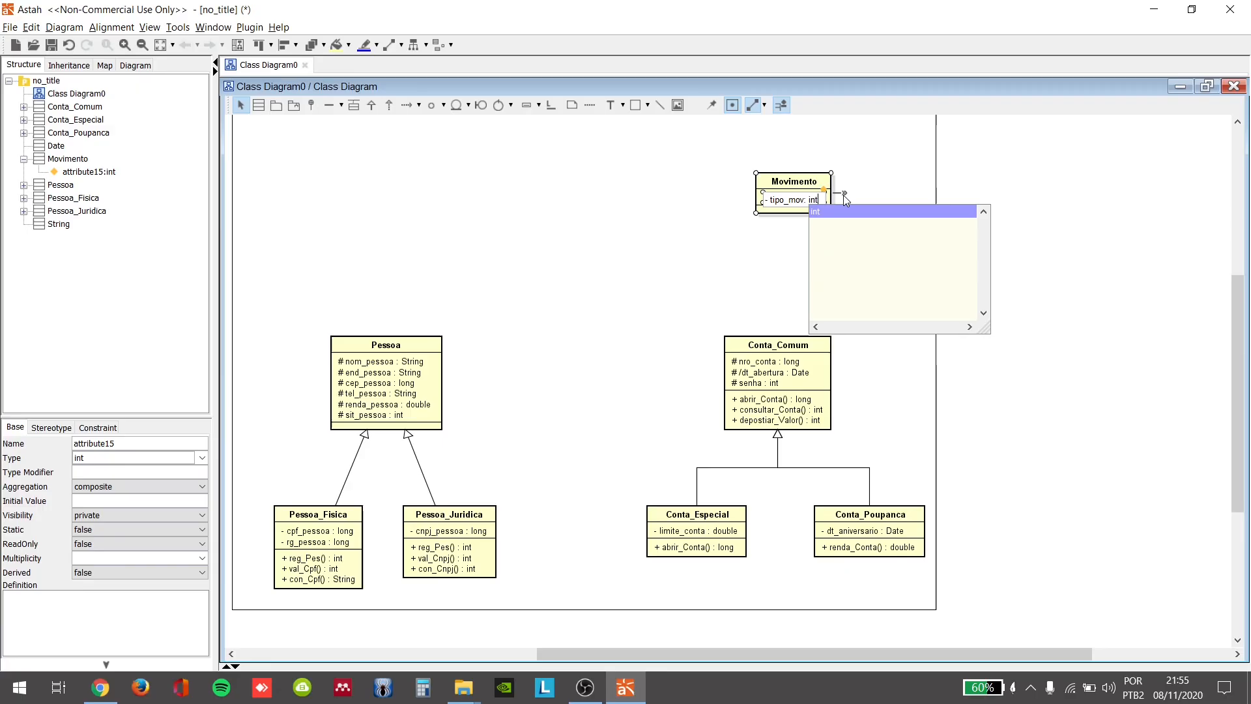
pyautogui.press('Return')
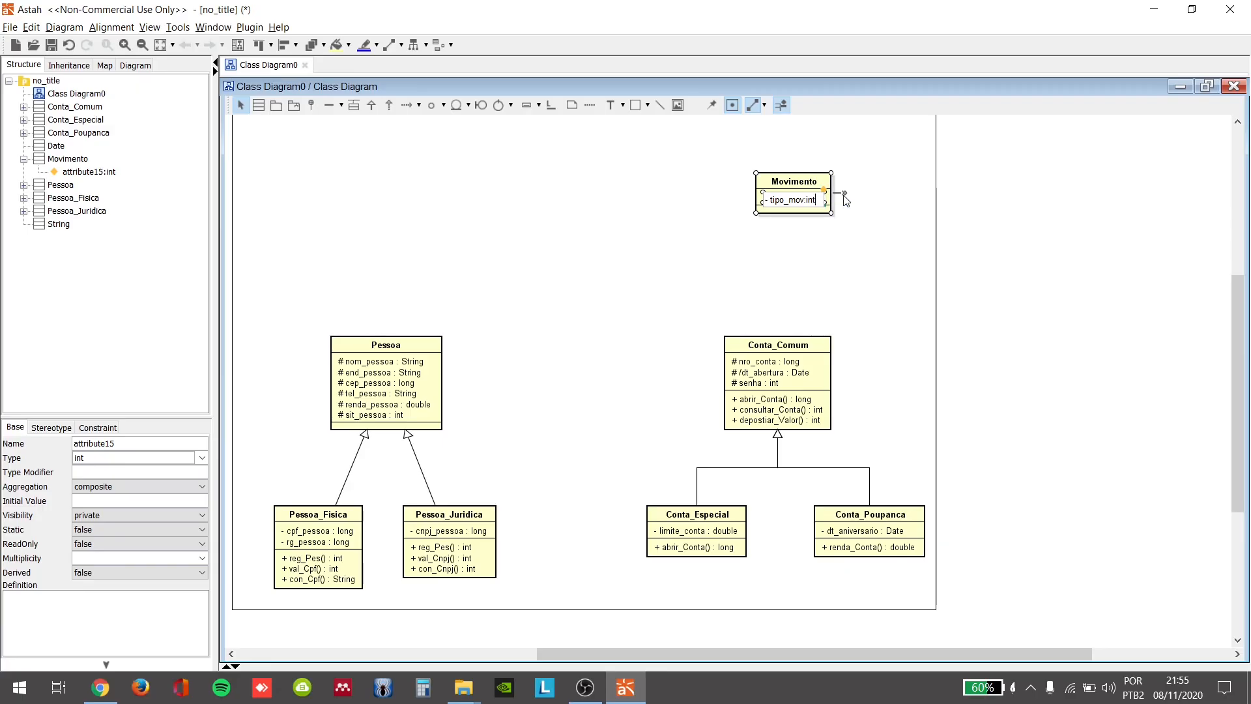
pyautogui.press('Return')
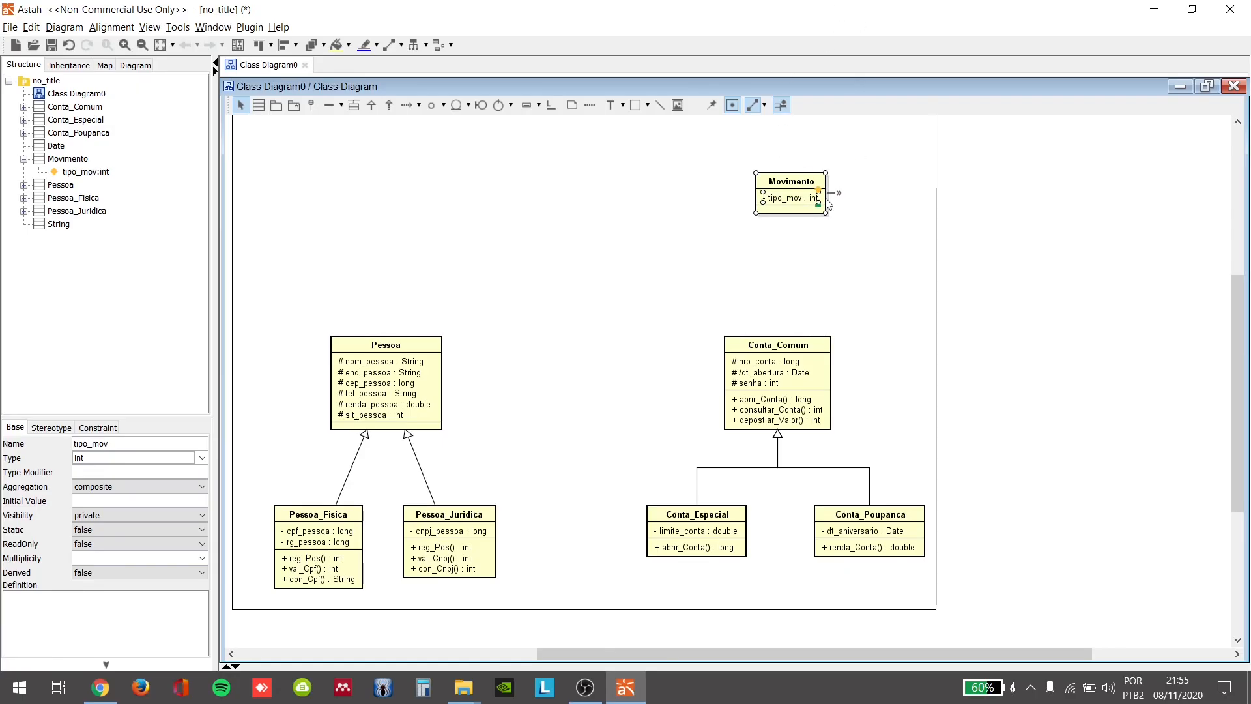
# Step: Add the private attribute val_mov of type double to the Movimento class
pyautogui.click(818, 189)
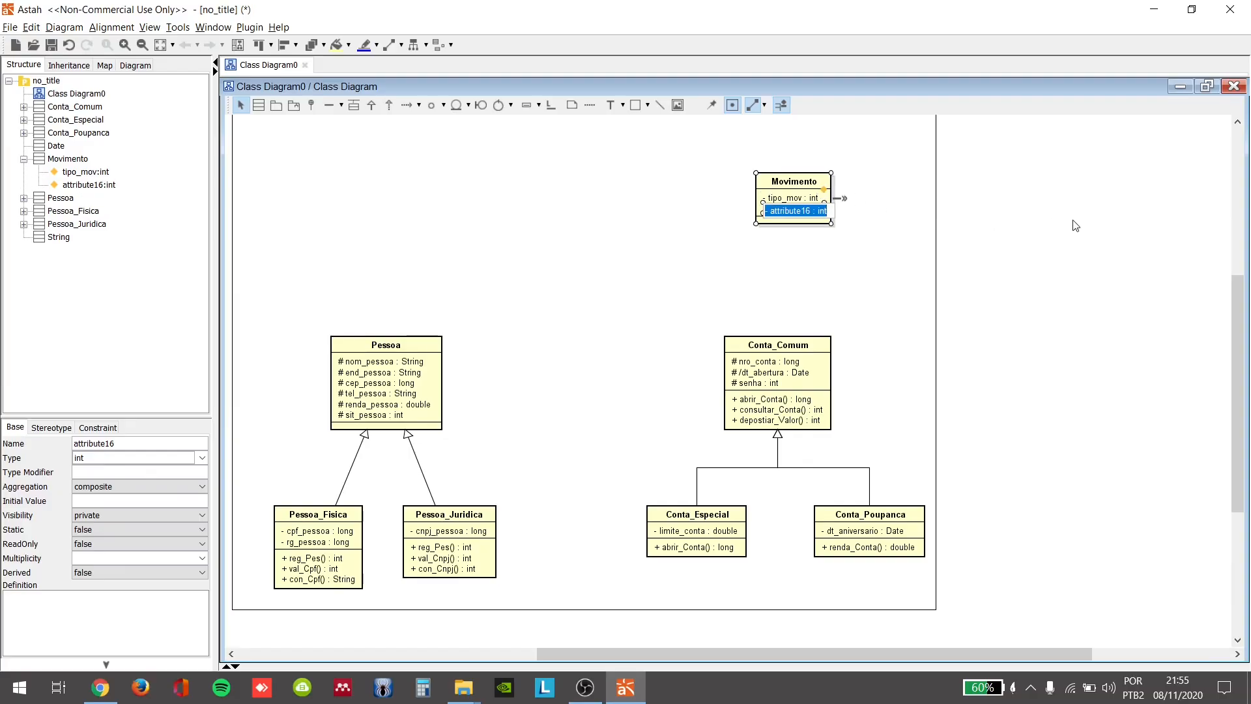
pyautogui.press('BackSpace')
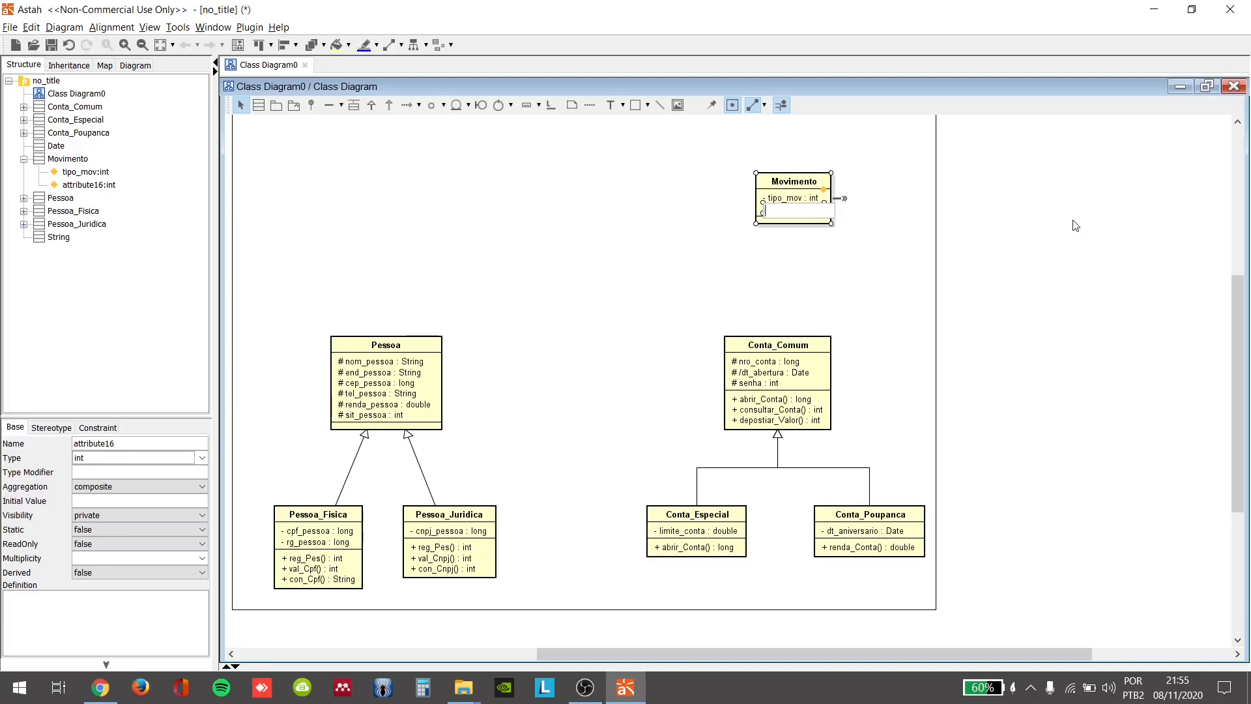
pyautogui.write('-val_mov: dou')
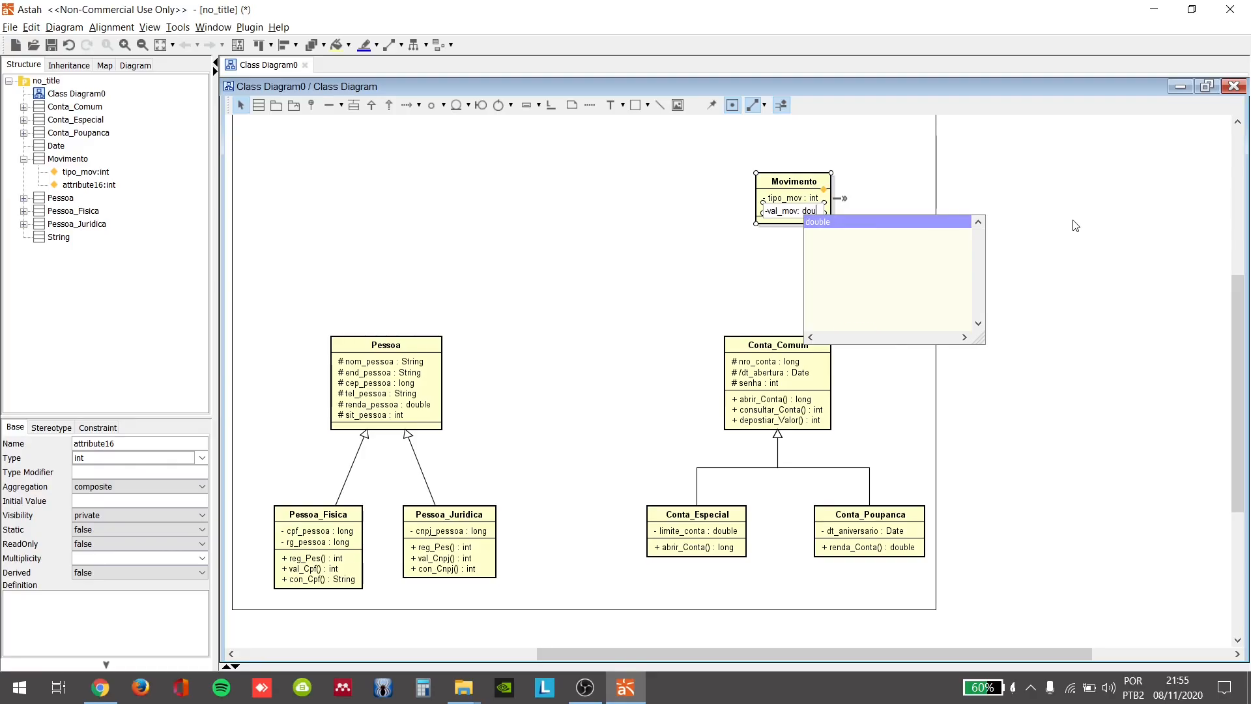
pyautogui.press('Return')
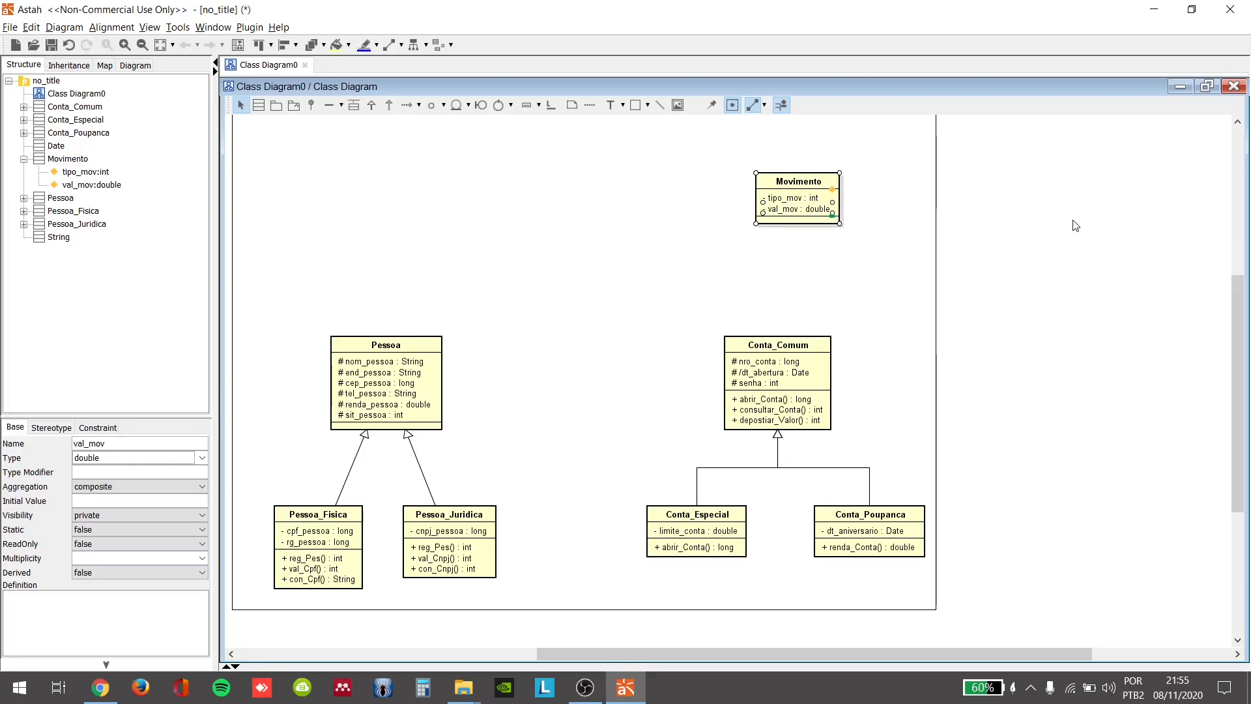
# Step: Add the public operation reg_Mov() returning int to the Movimento class, and centre the class above Conta_Comum
pyautogui.click(833, 215)
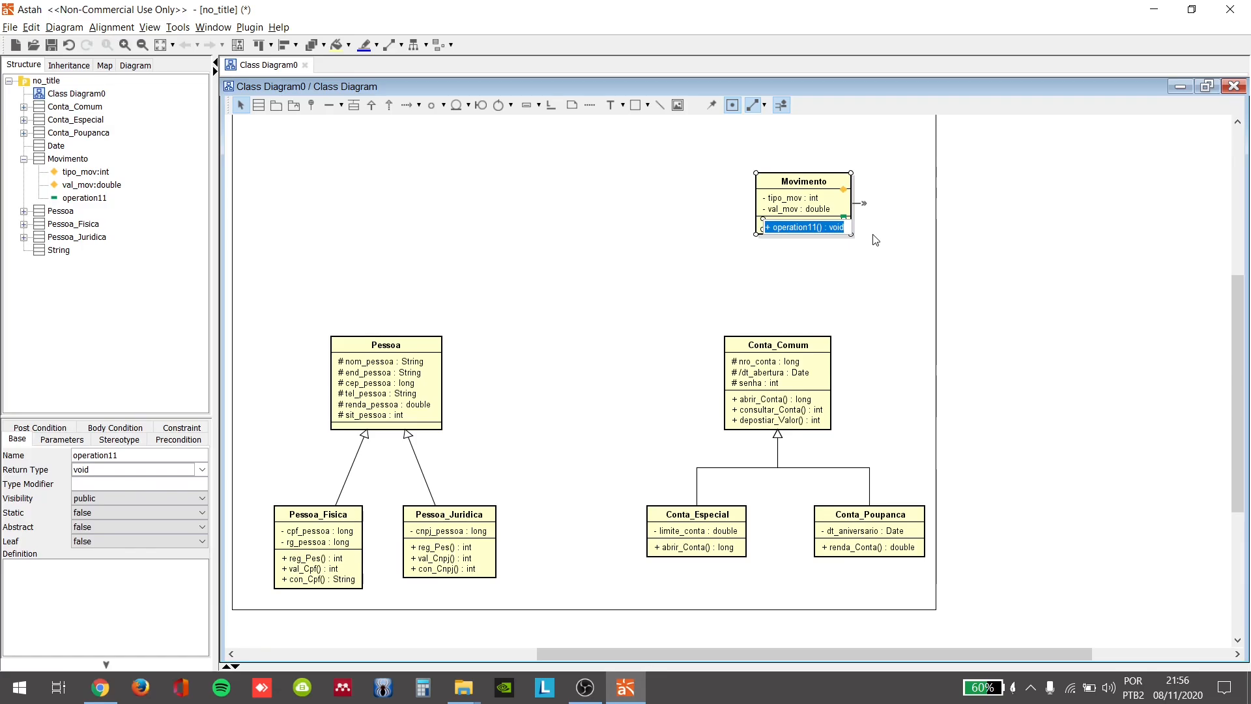
pyautogui.write('+')
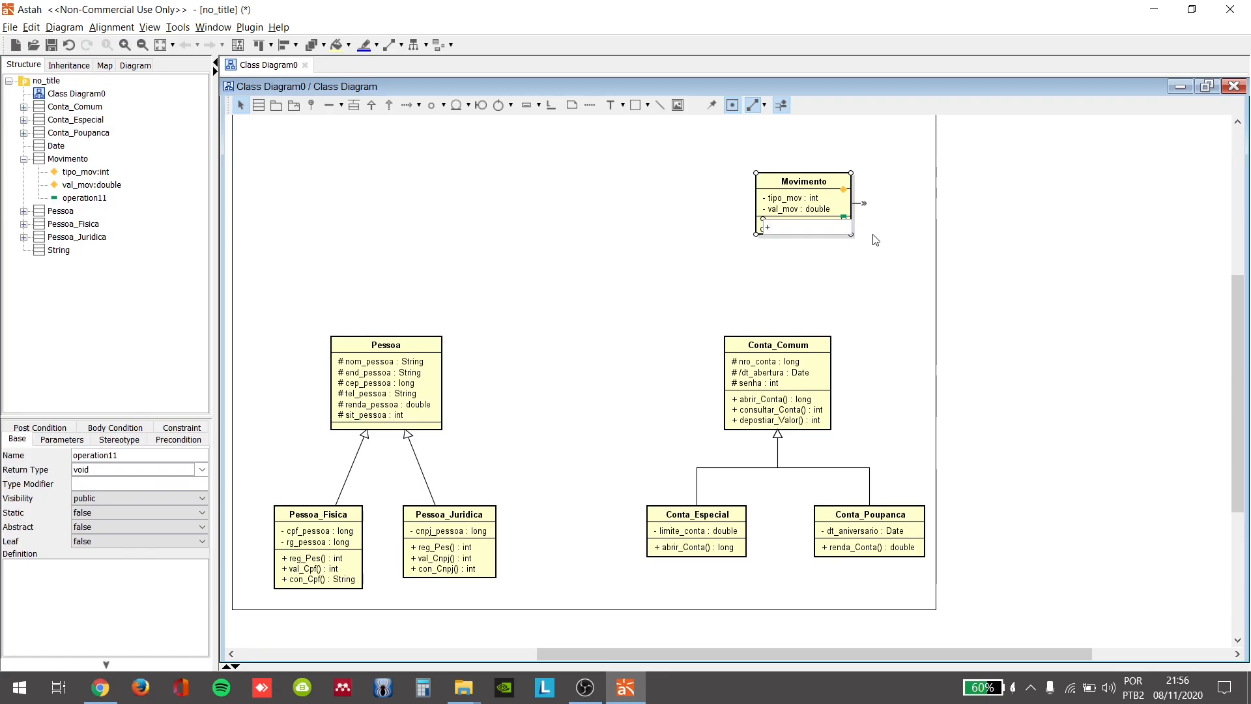
pyautogui.write(' reg_Mov')
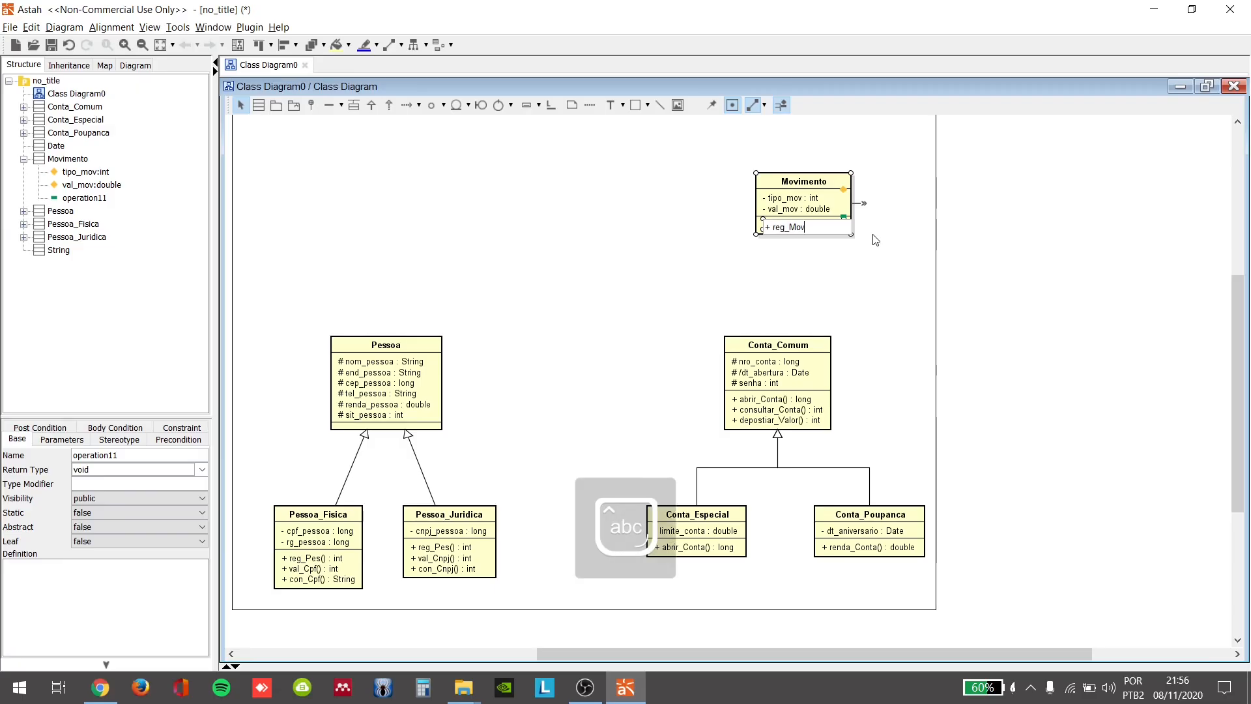
pyautogui.write('() : in')
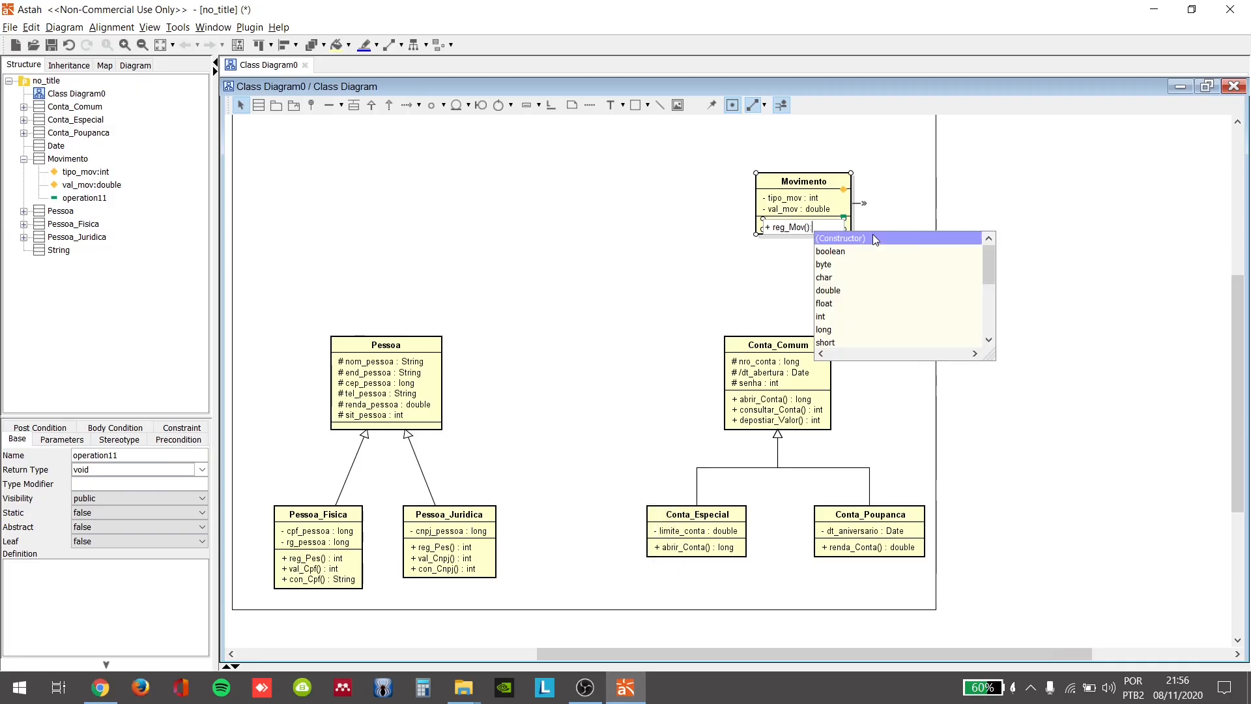
pyautogui.write('t')
pyautogui.press('Return')
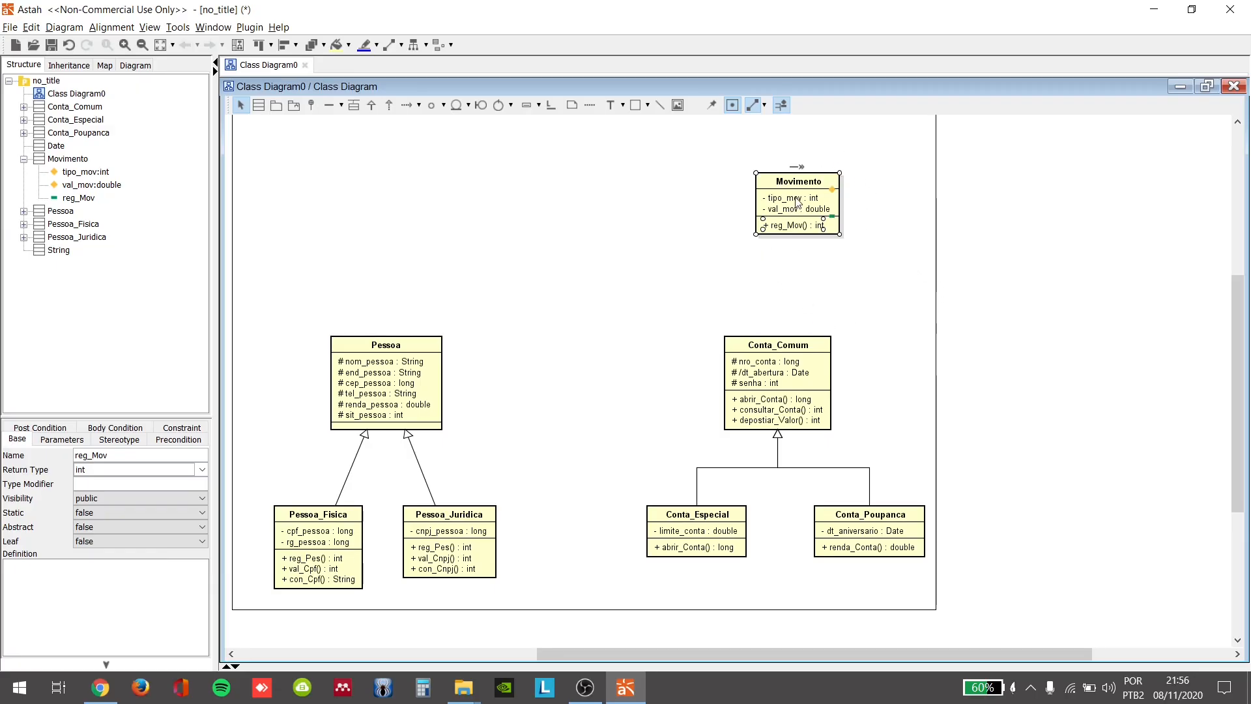
pyautogui.moveTo(796, 186)
pyautogui.mouseDown()
pyautogui.moveTo(764, 186)
pyautogui.moveTo(777, 186)
pyautogui.mouseUp()
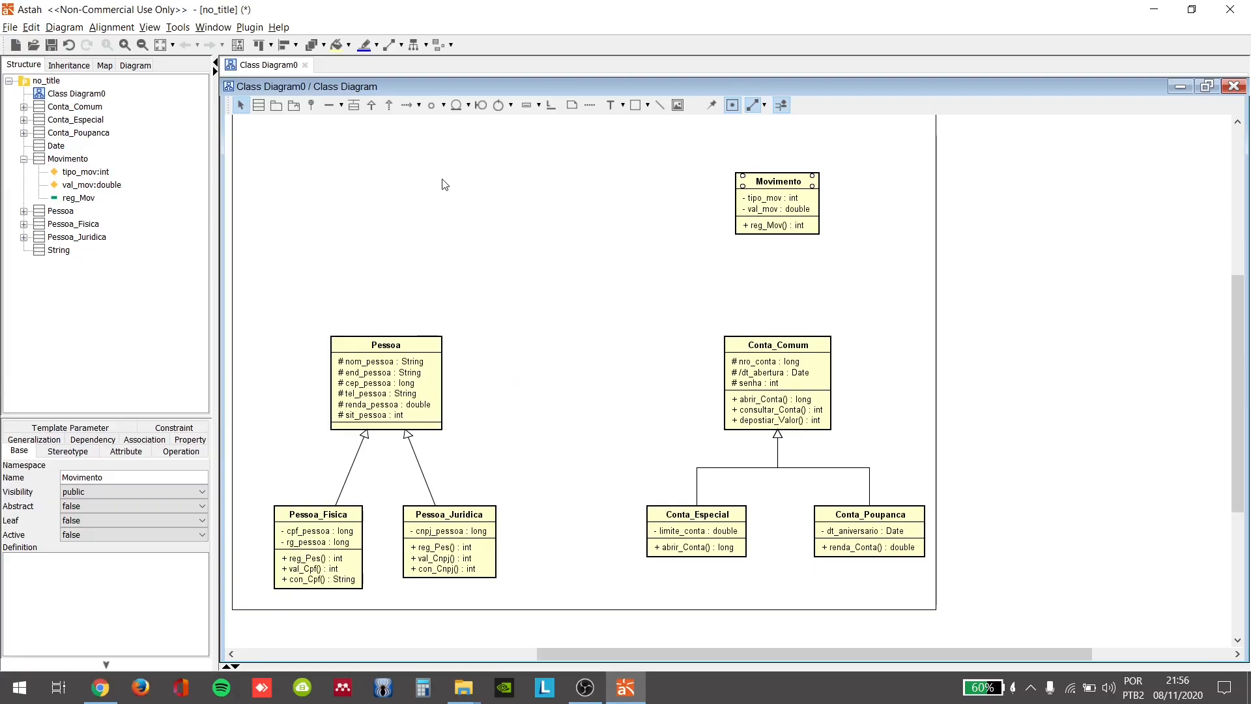
# Step: Draw a straight horizontal aggregation between Pessoa and Conta_Comum, with the hollow diamond at the Pessoa end
pyautogui.click(341, 107)
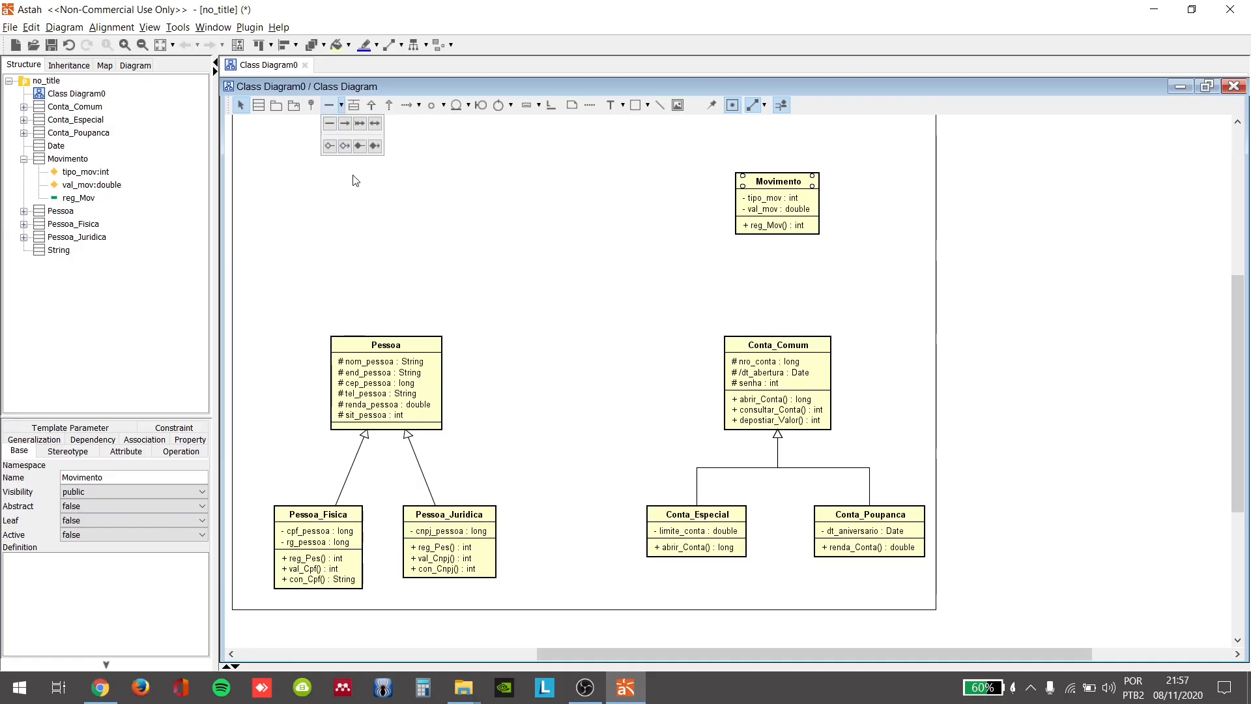
pyautogui.click(334, 148)
pyautogui.click(391, 382)
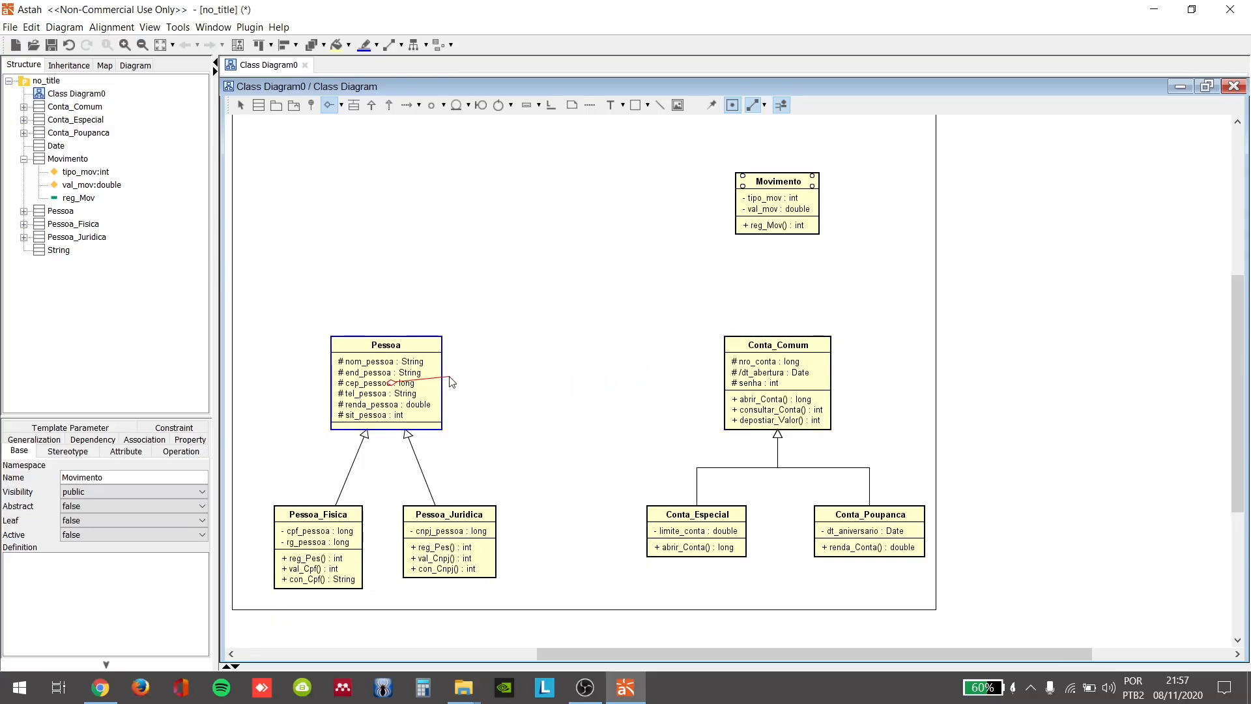
pyautogui.click(729, 382)
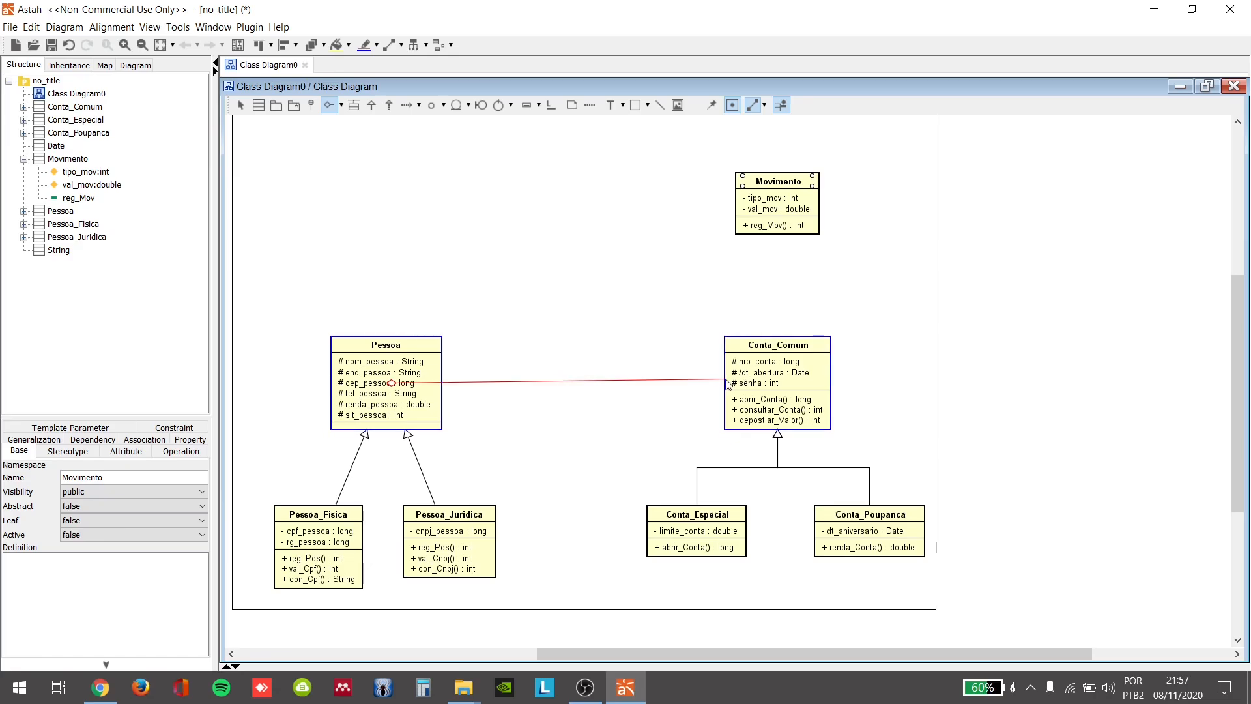
pyautogui.click(462, 405)
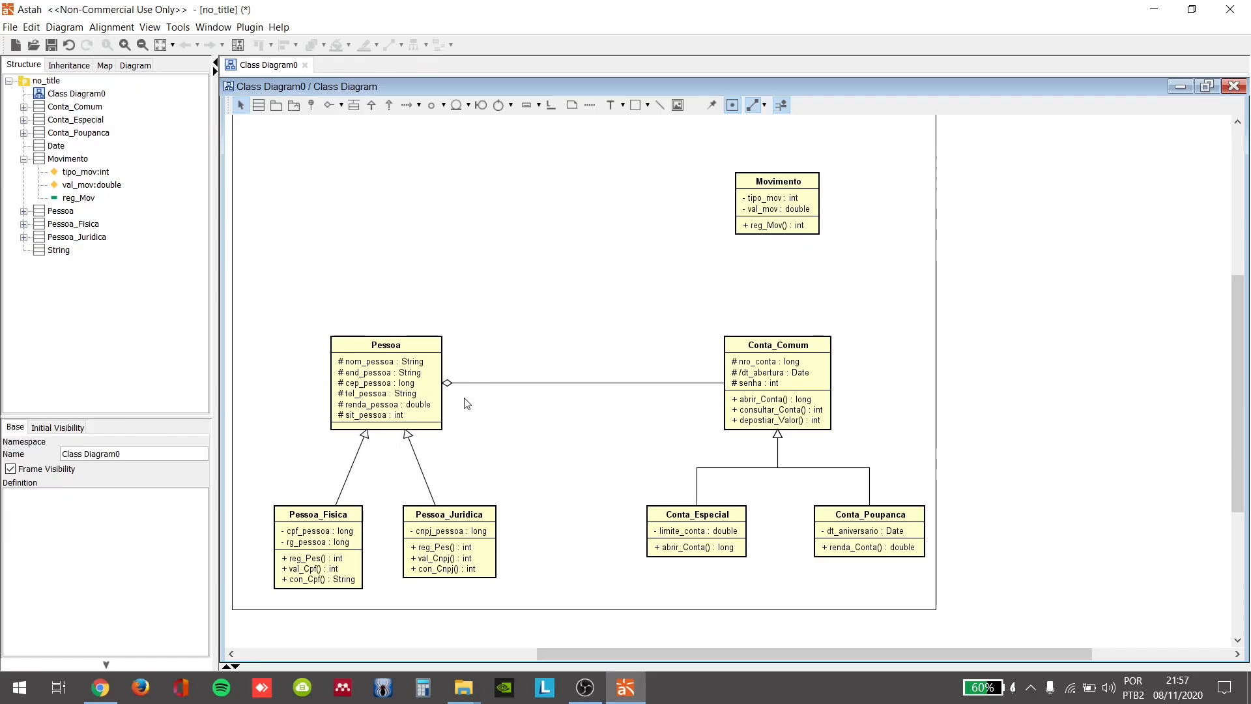